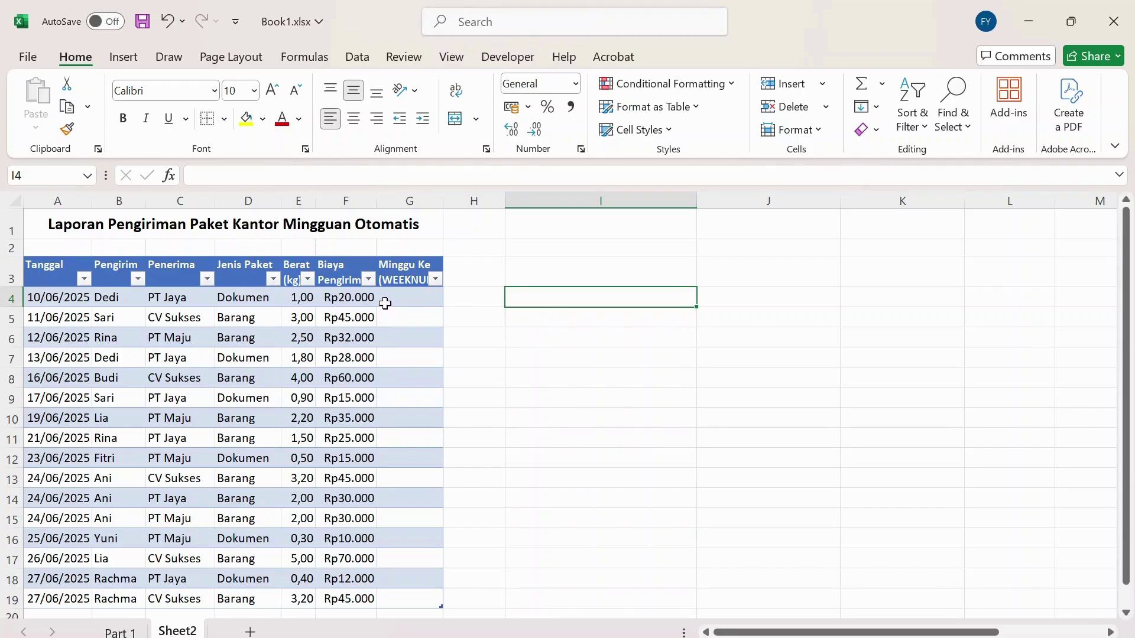
Examine the Tanggal dates and the empty Minggu Ke (WEEKNUM) column of the shipment table.
left_click(391, 271)
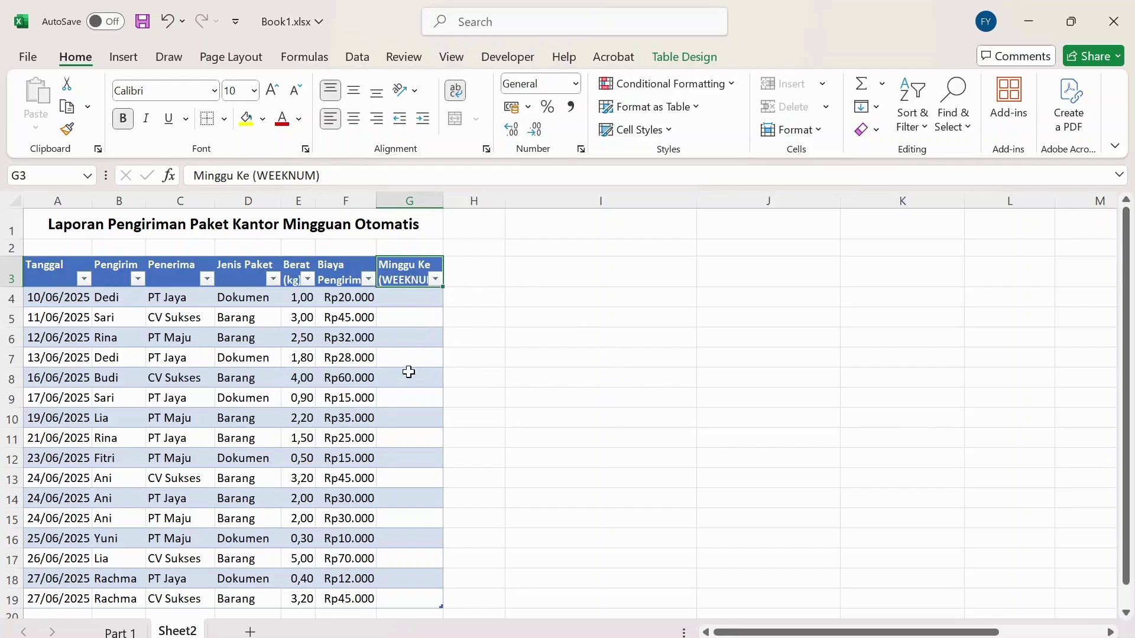
left_click(407, 398)
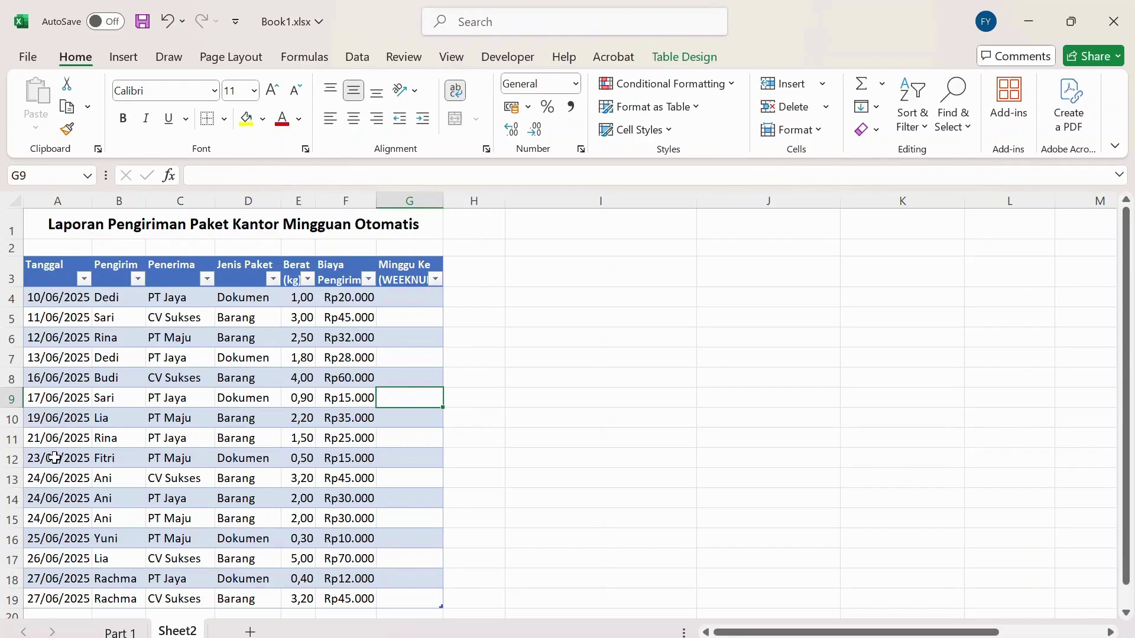
left_click(52, 516)
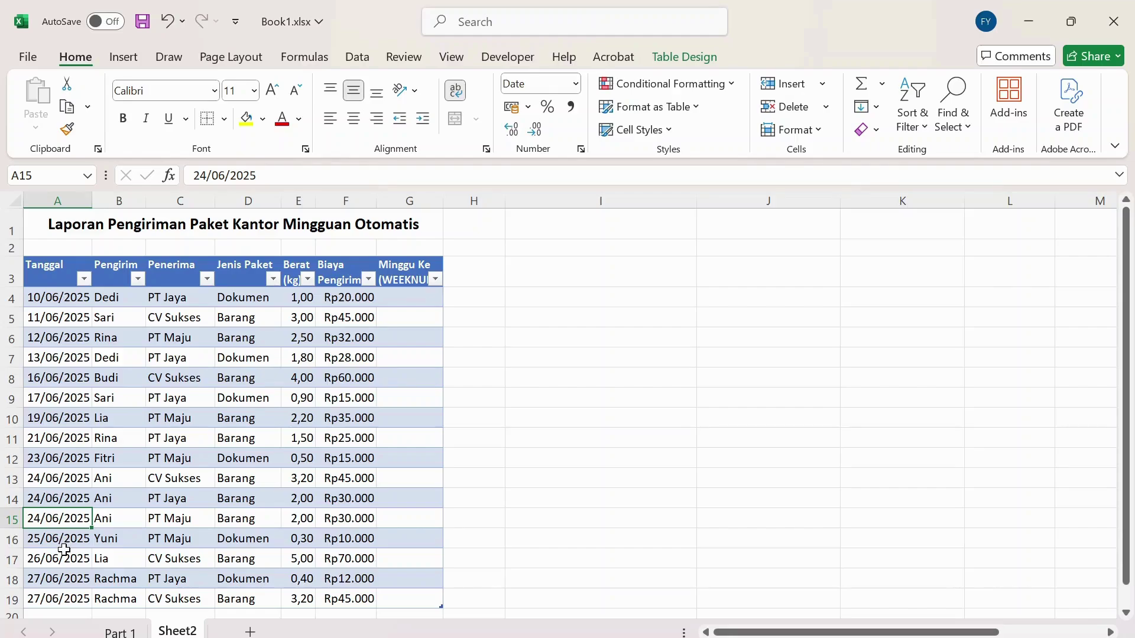
left_click(60, 585)
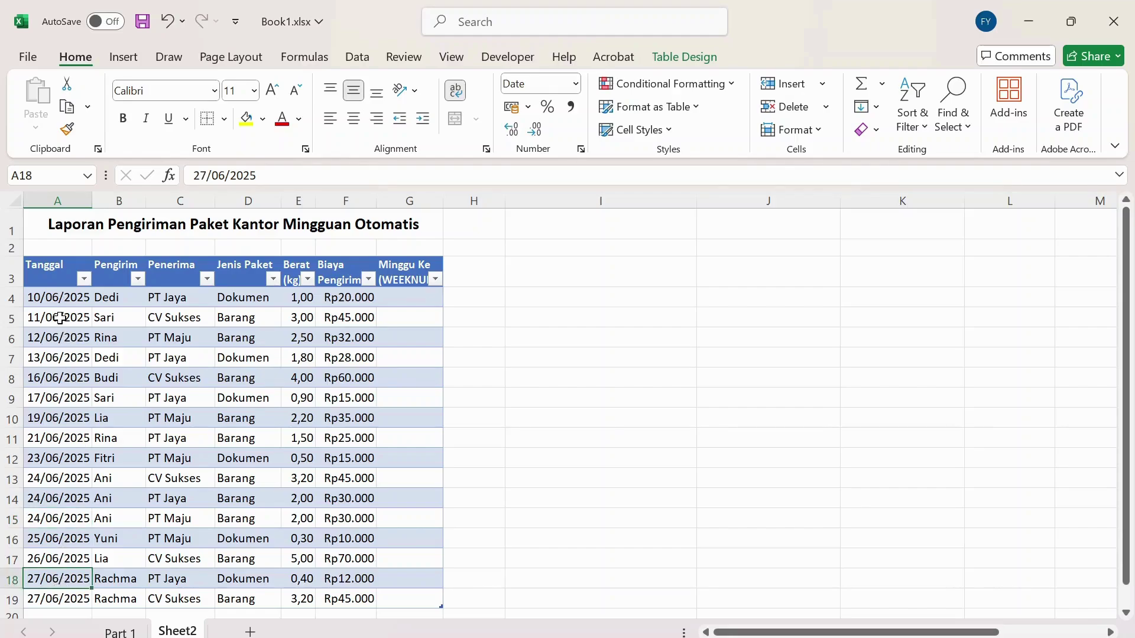
left_click(49, 297)
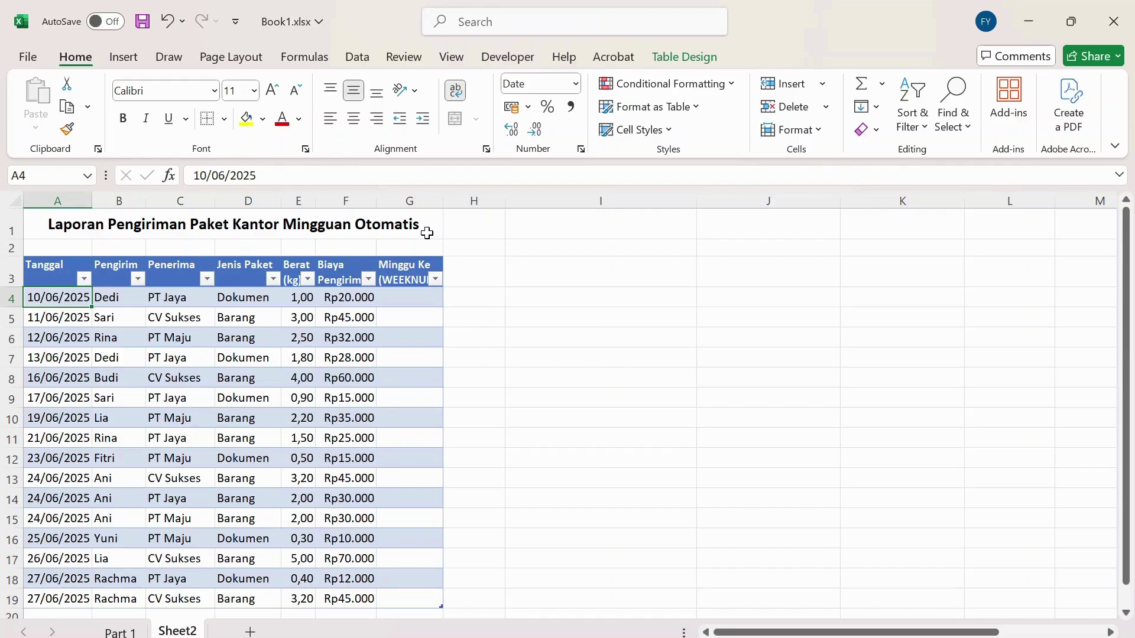
left_click(414, 200)
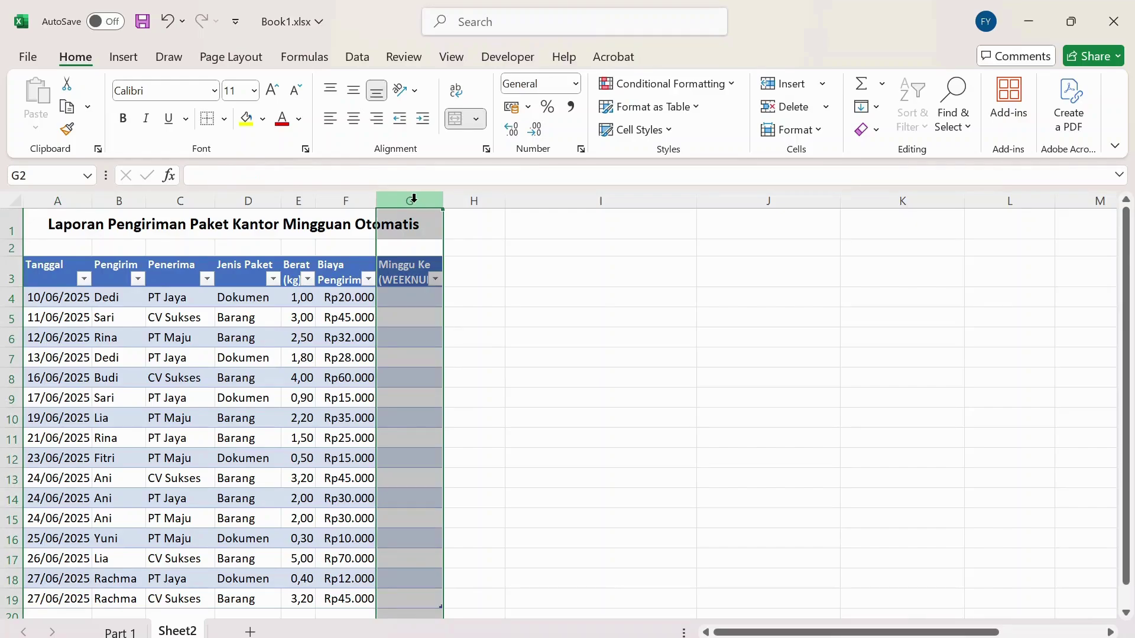
left_click(425, 272)
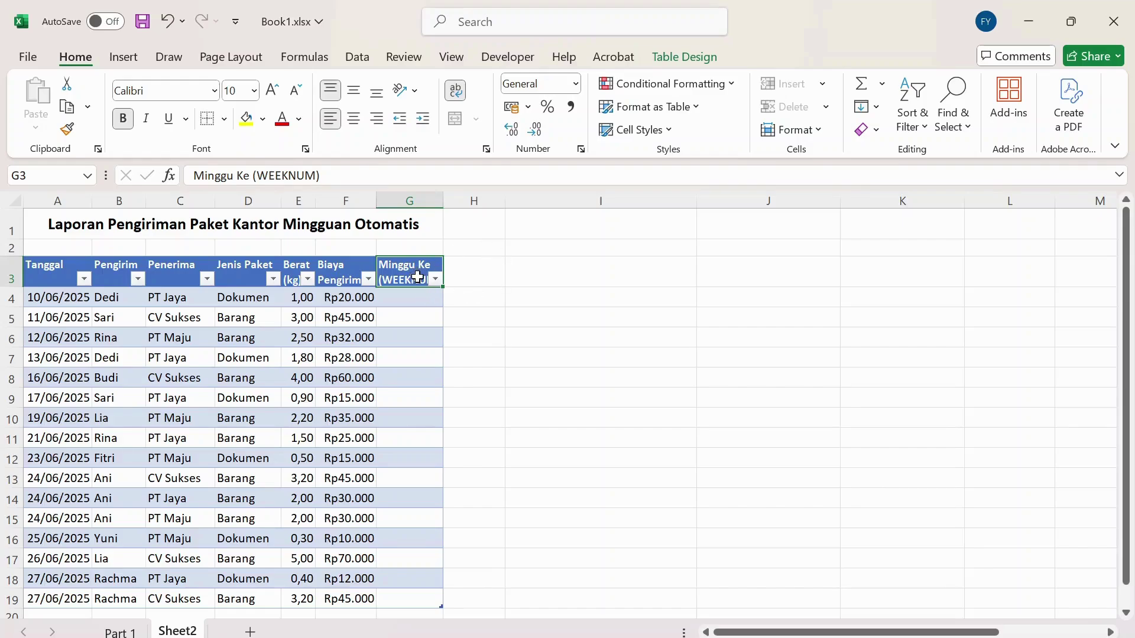
left_click(421, 299)
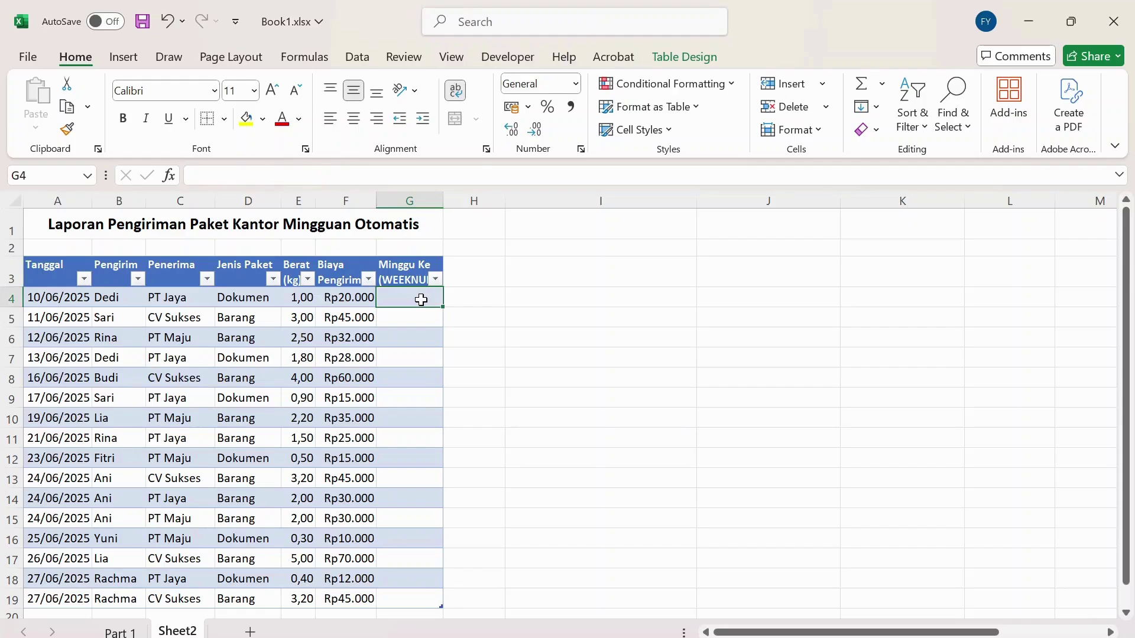
type("=")
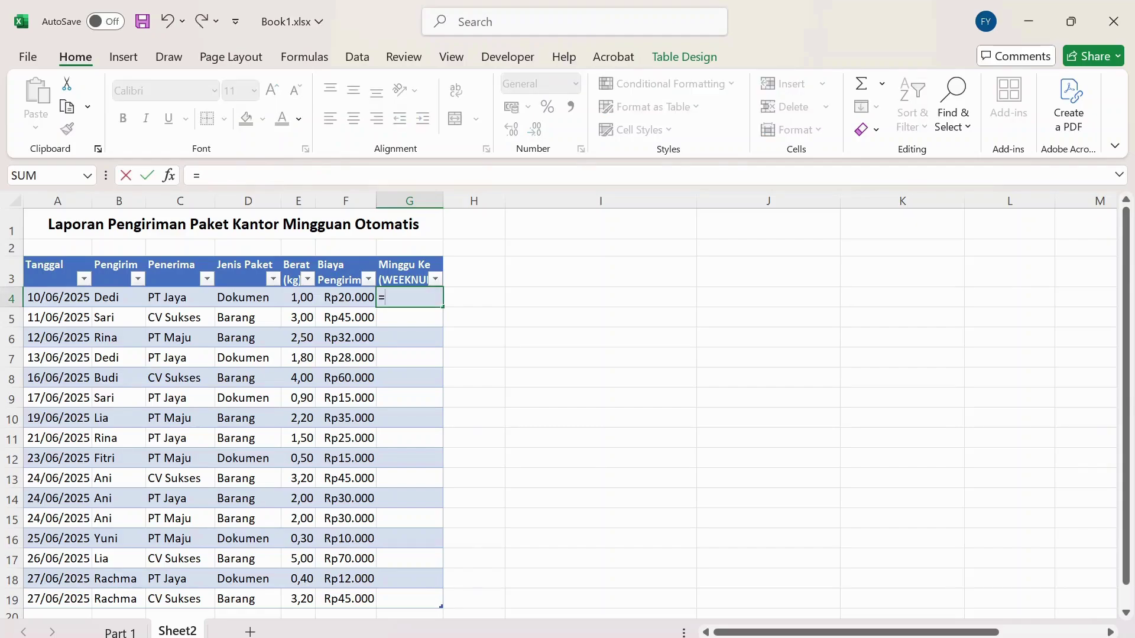
type("WEEKNUM")
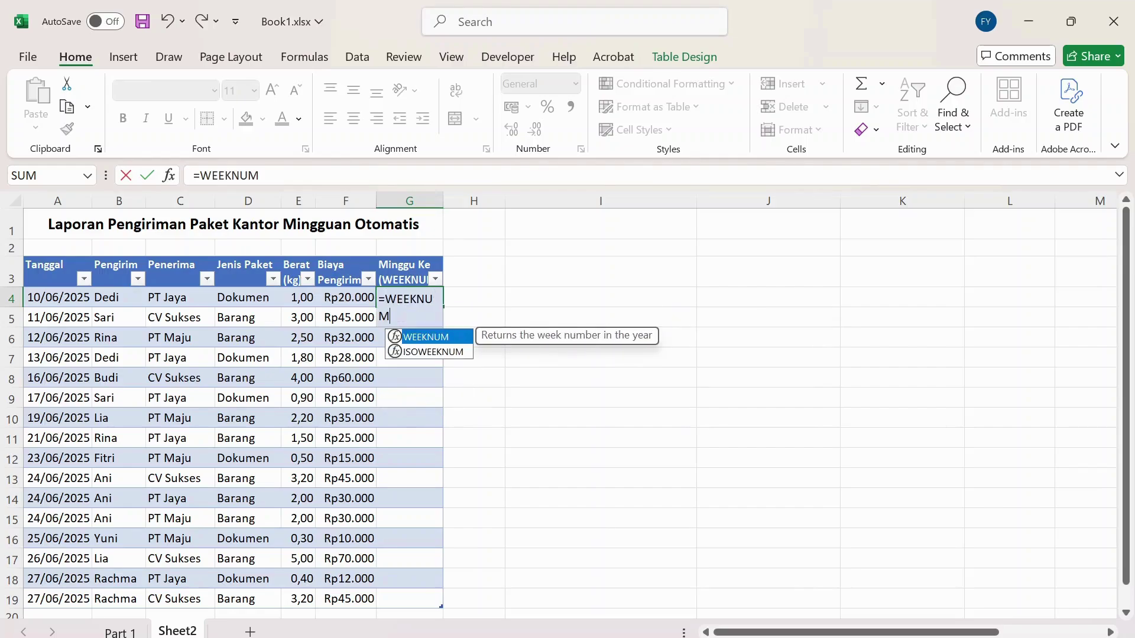
type("()")
key("Left")
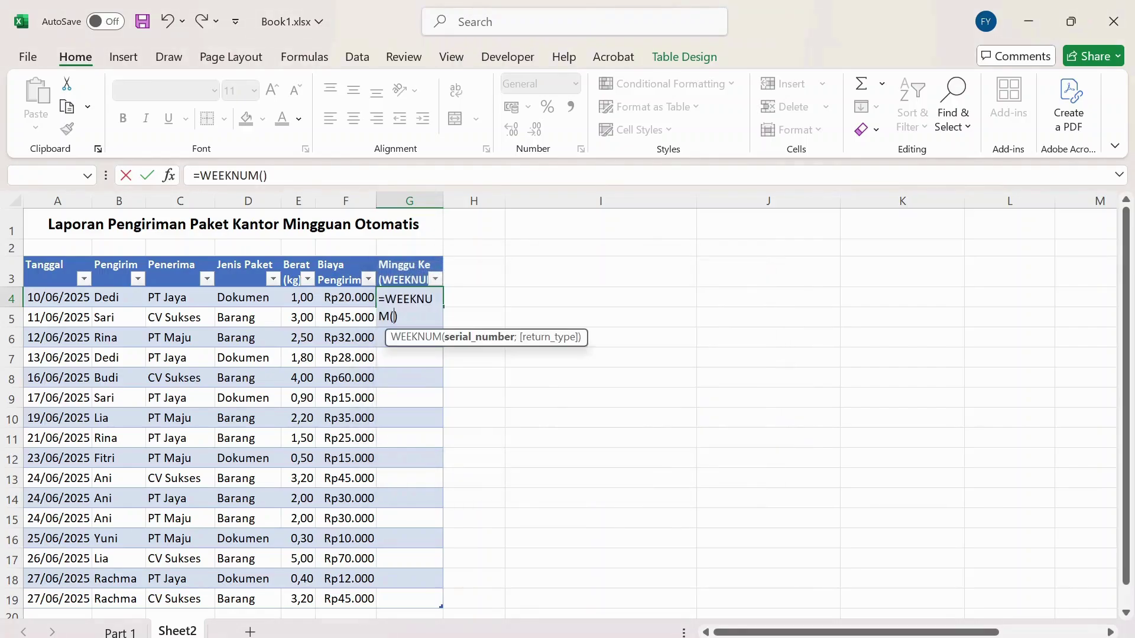
left_click(70, 295)
key("Return")
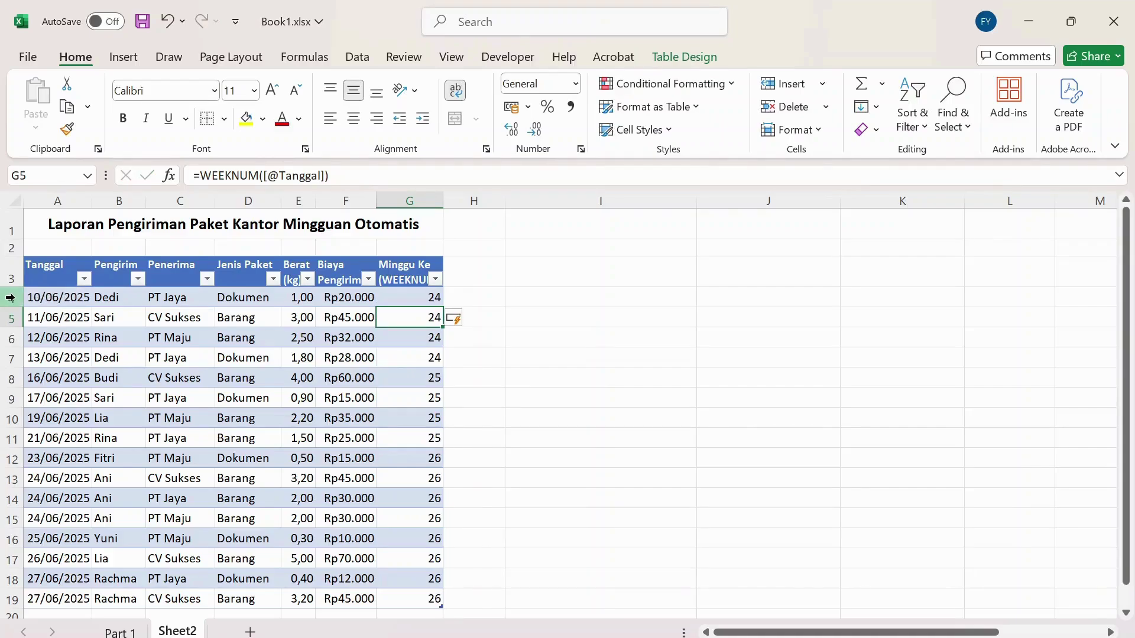
Examine how the shipment rows group by week number in the Minggu Ke column and check the formula in G4.
left_click(547, 338)
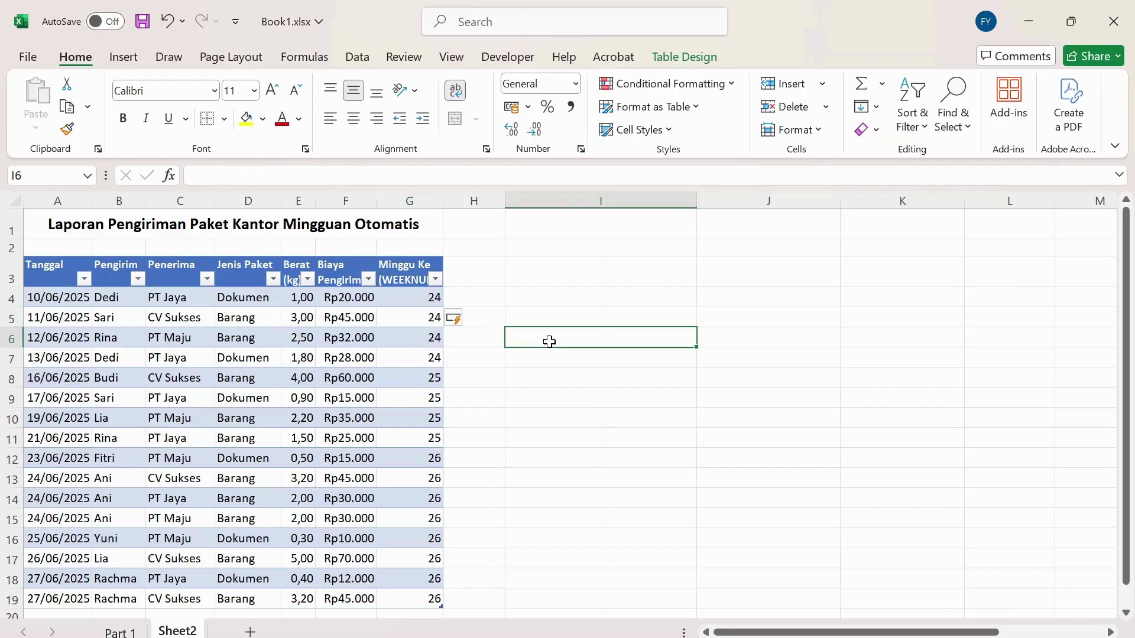
left_click(13, 296)
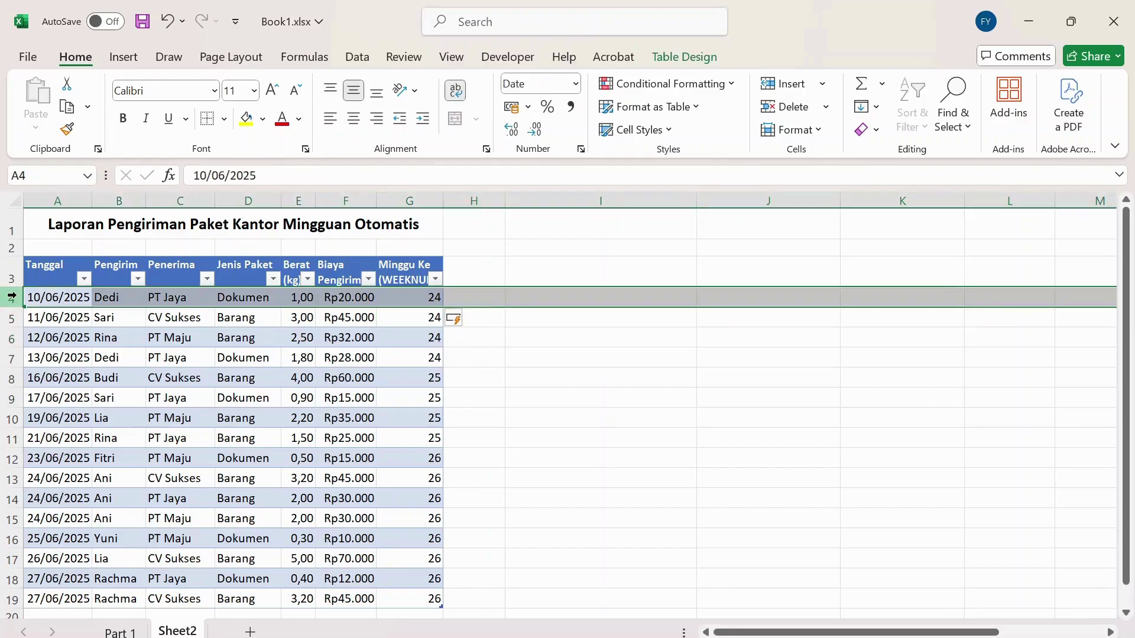
left_click_drag(12, 296, 11, 358)
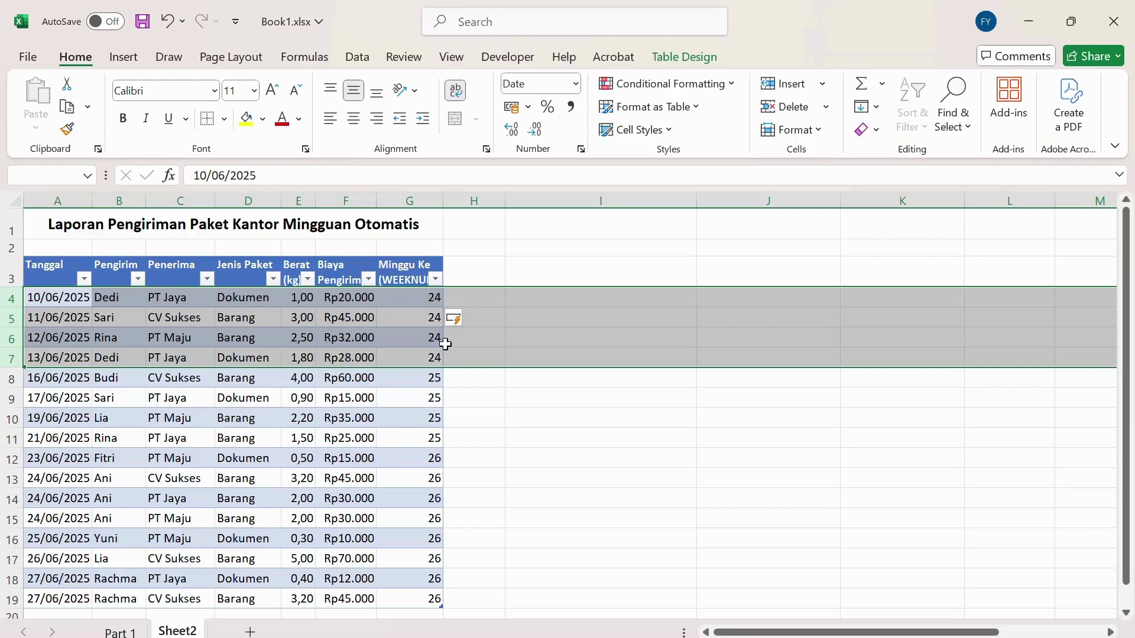
left_click(3, 378)
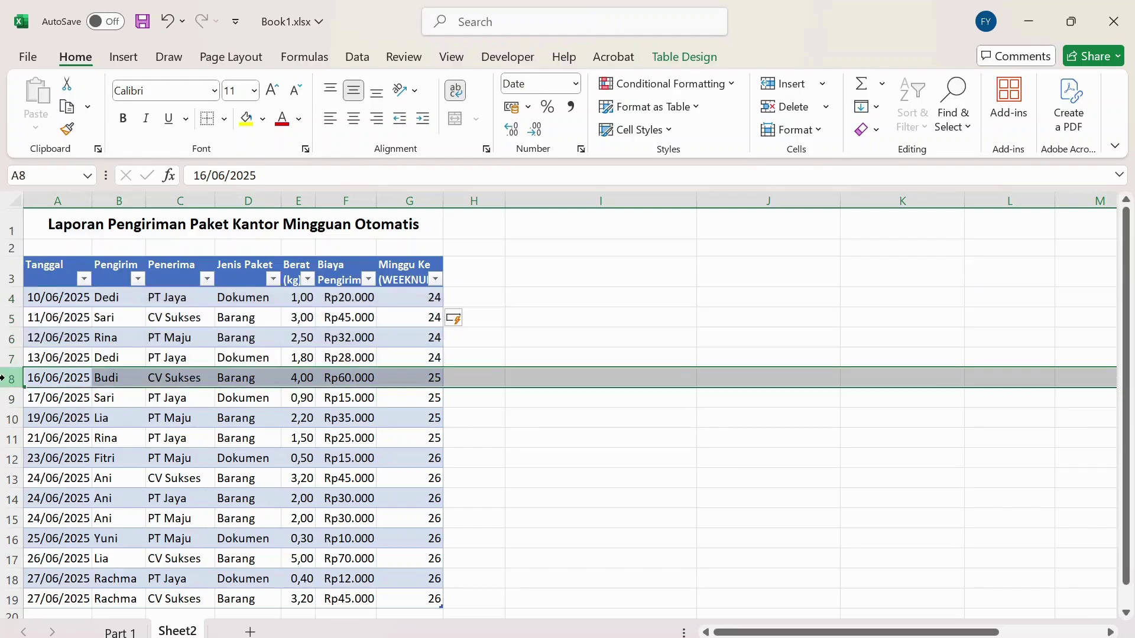
left_click_drag(3, 378, 4, 443)
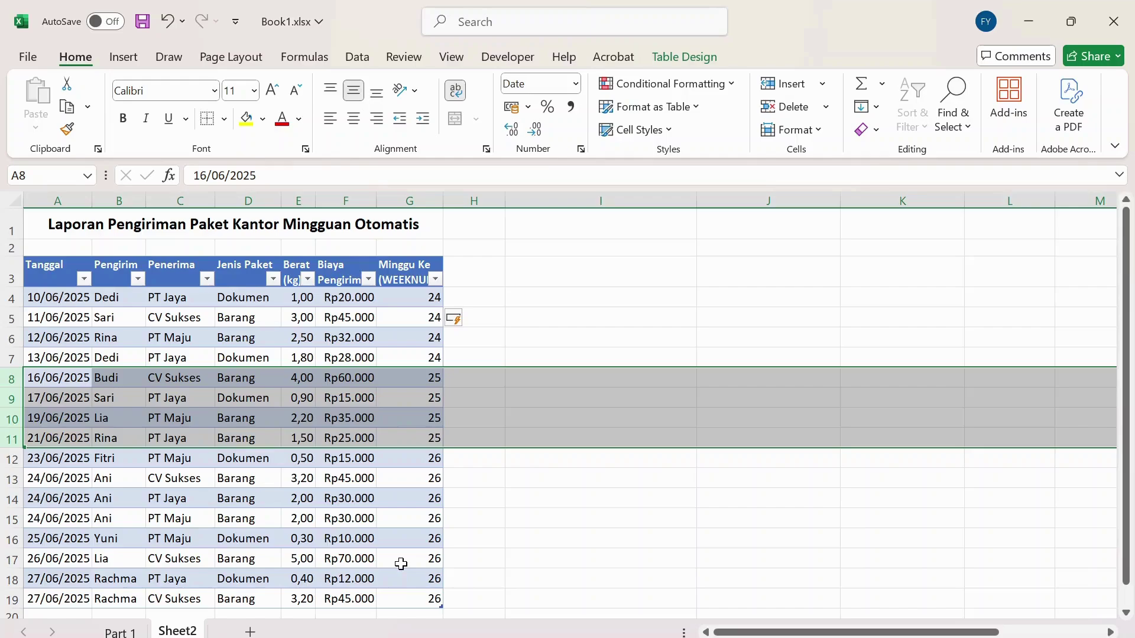
left_click(611, 496)
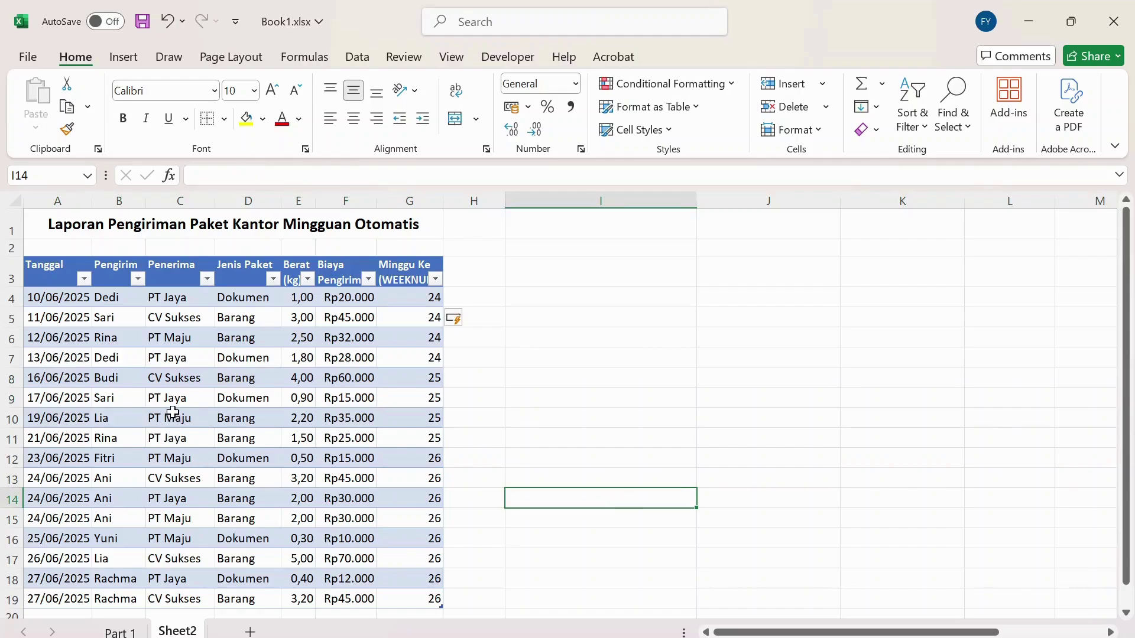
left_click(5, 296)
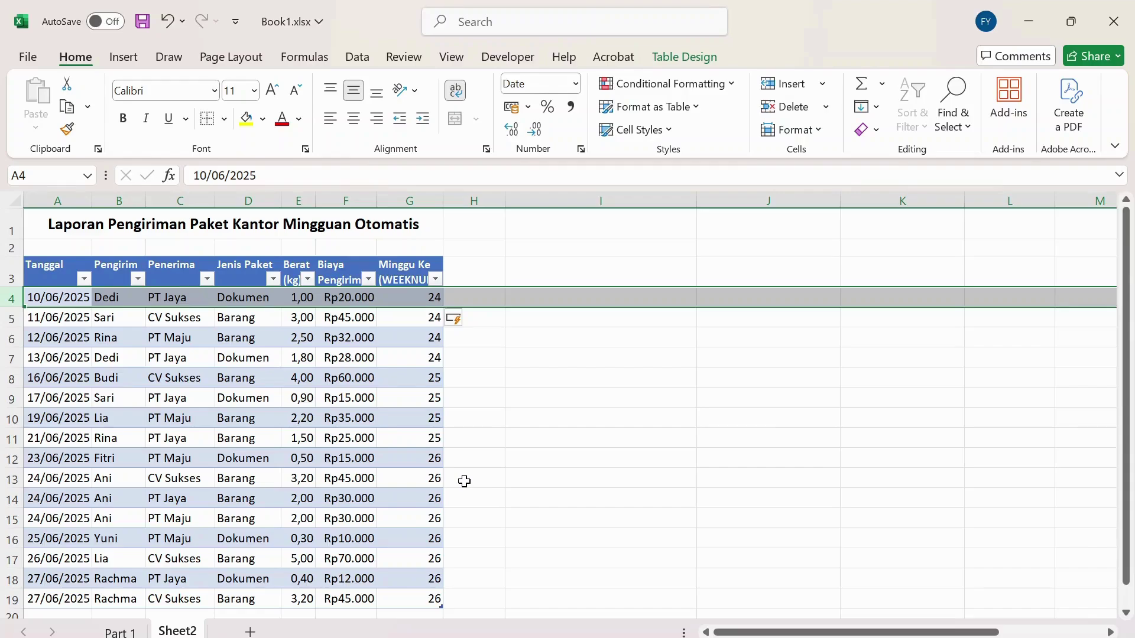
left_click(494, 386)
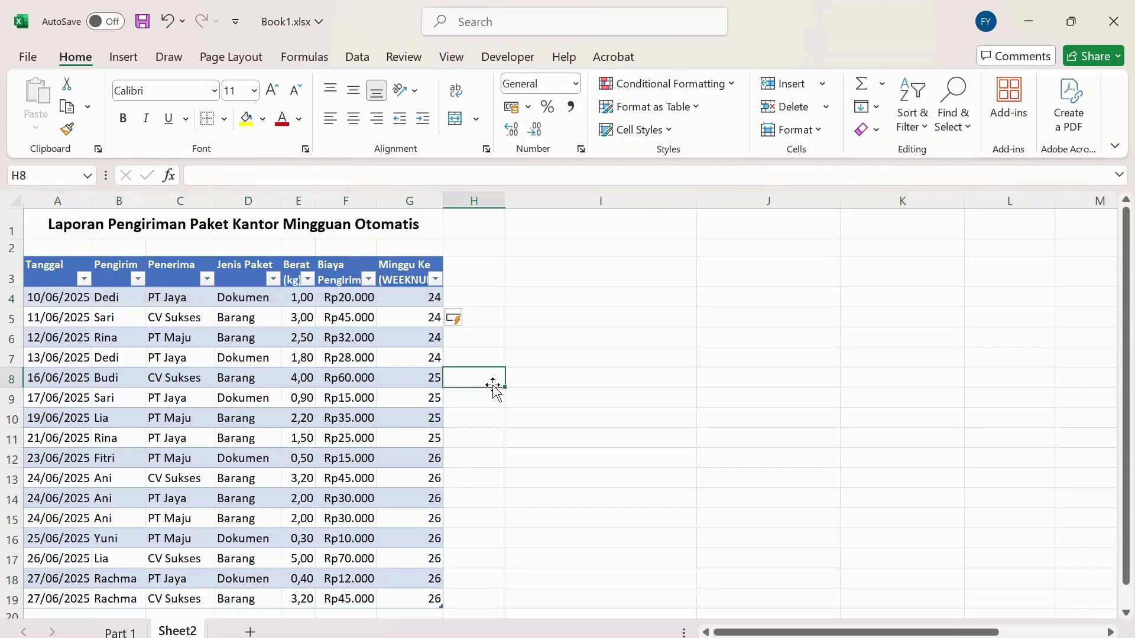
left_click(405, 296)
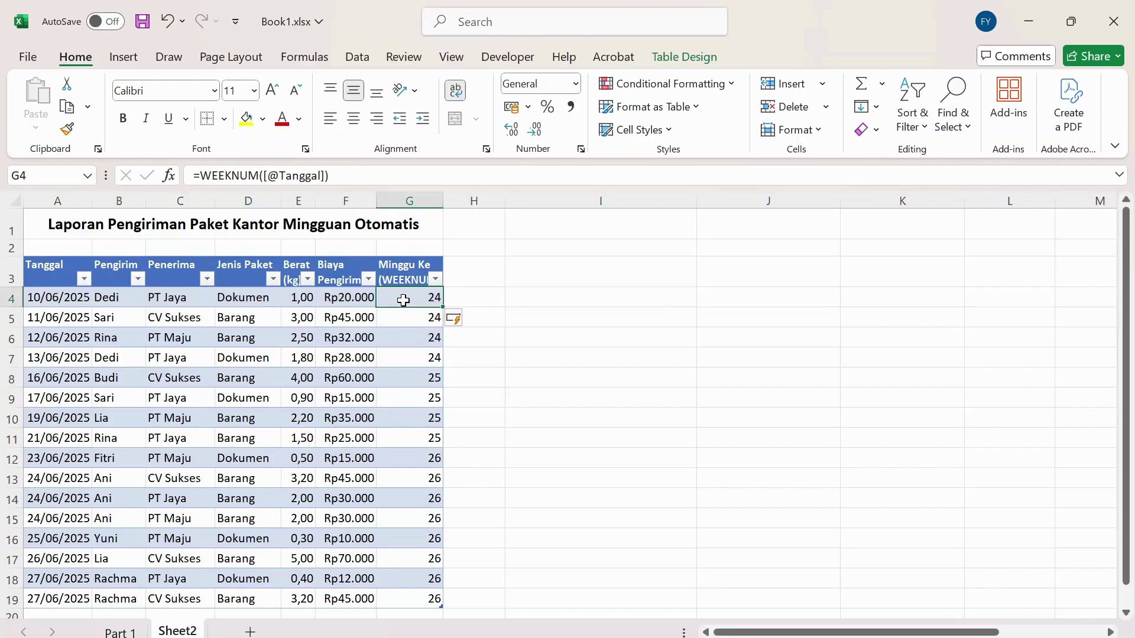
left_click(541, 432)
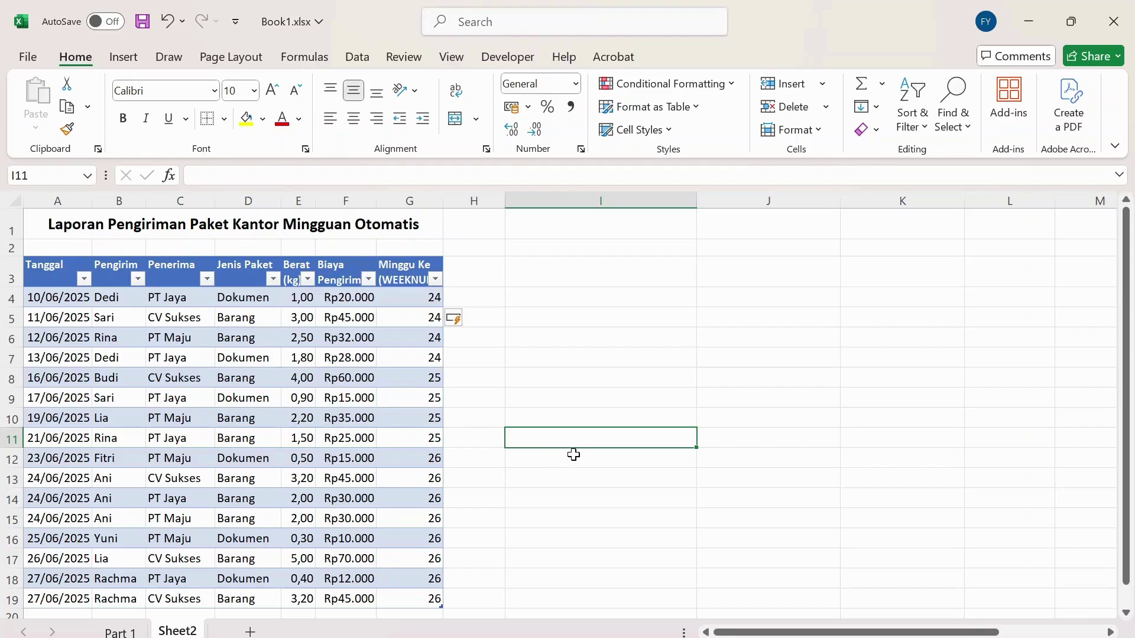
Enter the title "TOTAL BIAYA PENGIRIMAN PER MINGGU" in I3 and widen column I to fit it.
left_click(566, 283)
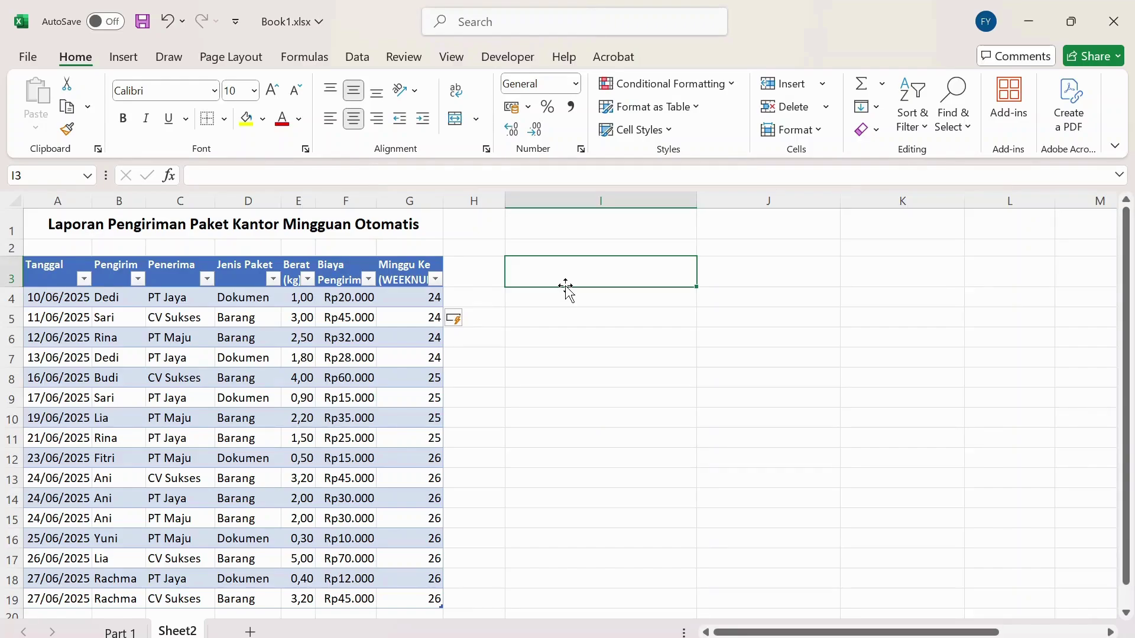
type("TOTAL")
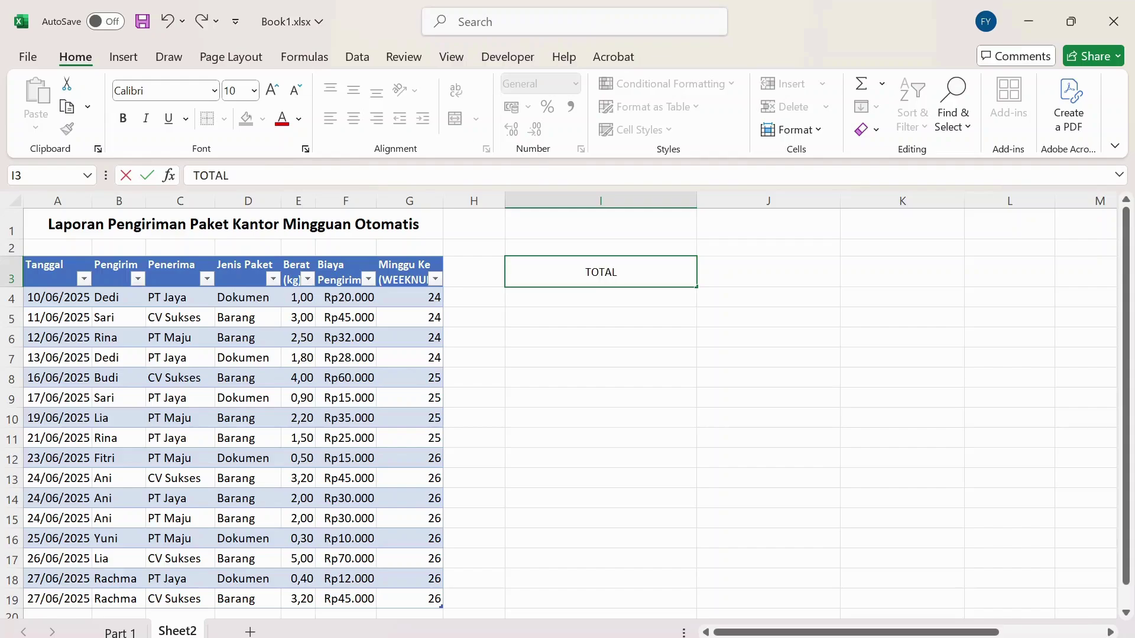
type(" BIAYA ")
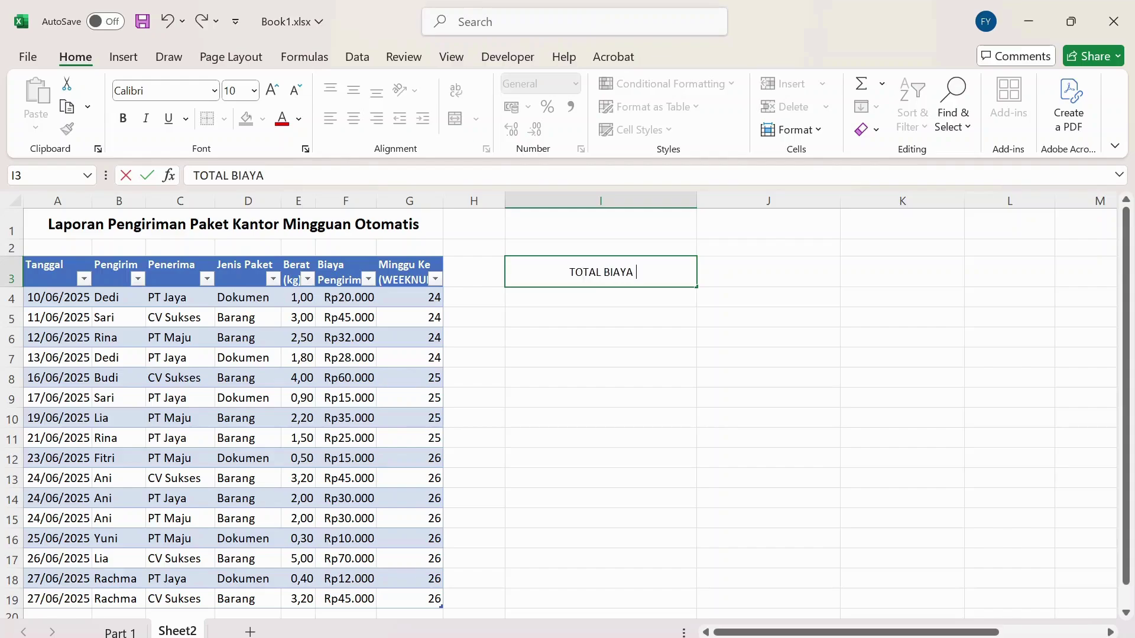
type("PER")
key("BackSpace")
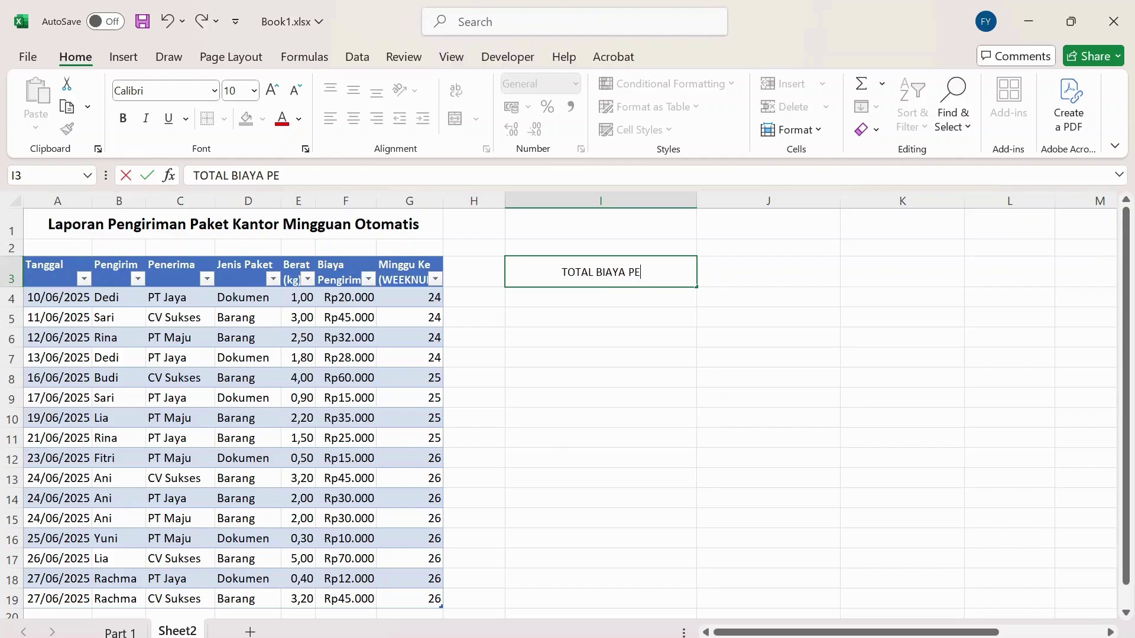
type("NGIRIMAN ")
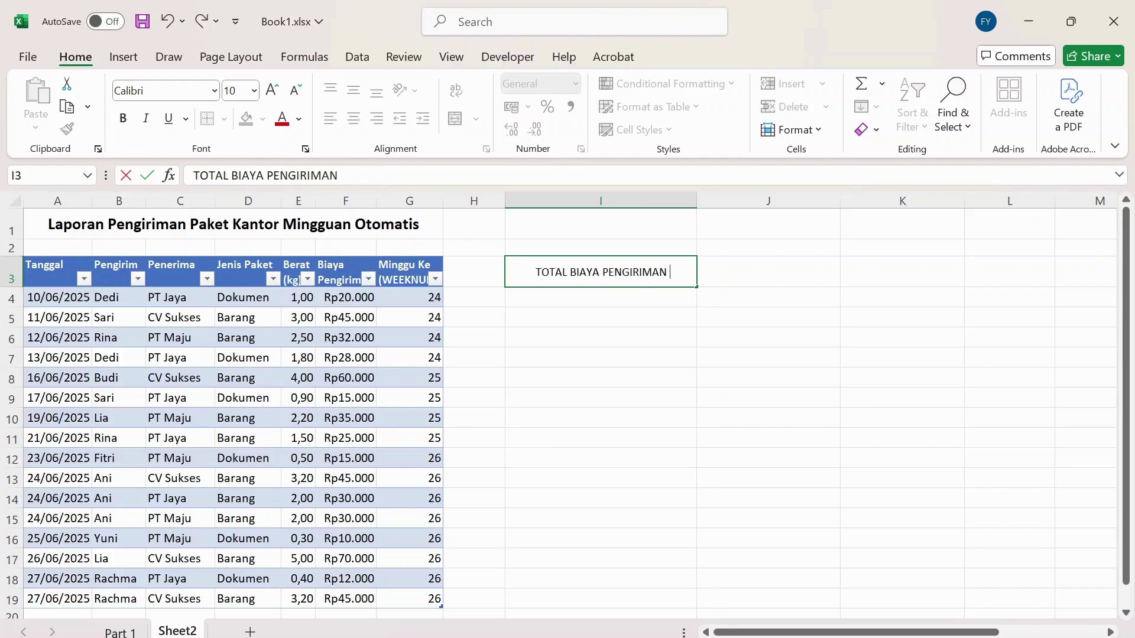
type("PER MINGGU")
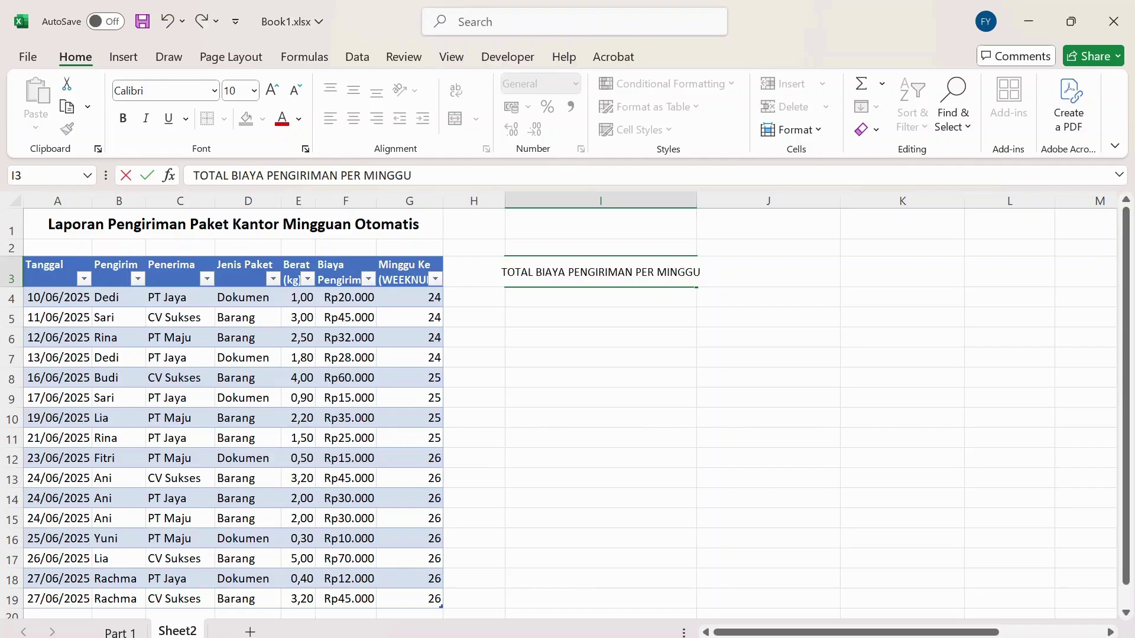
key("Tab")
left_click(565, 286)
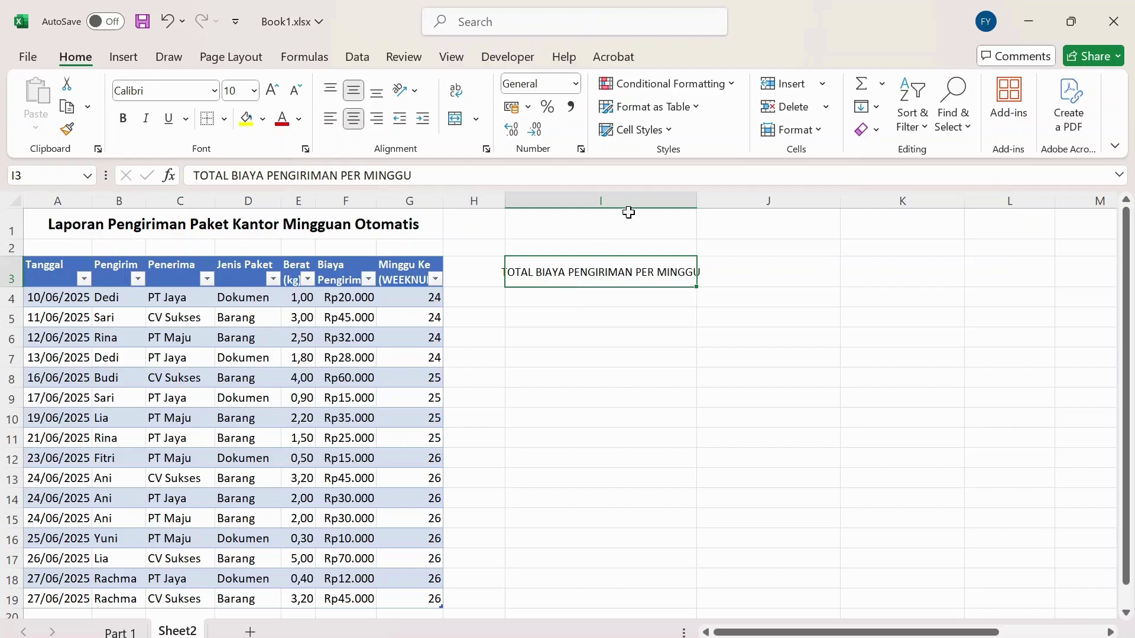
left_click_drag(697, 202, 715, 202)
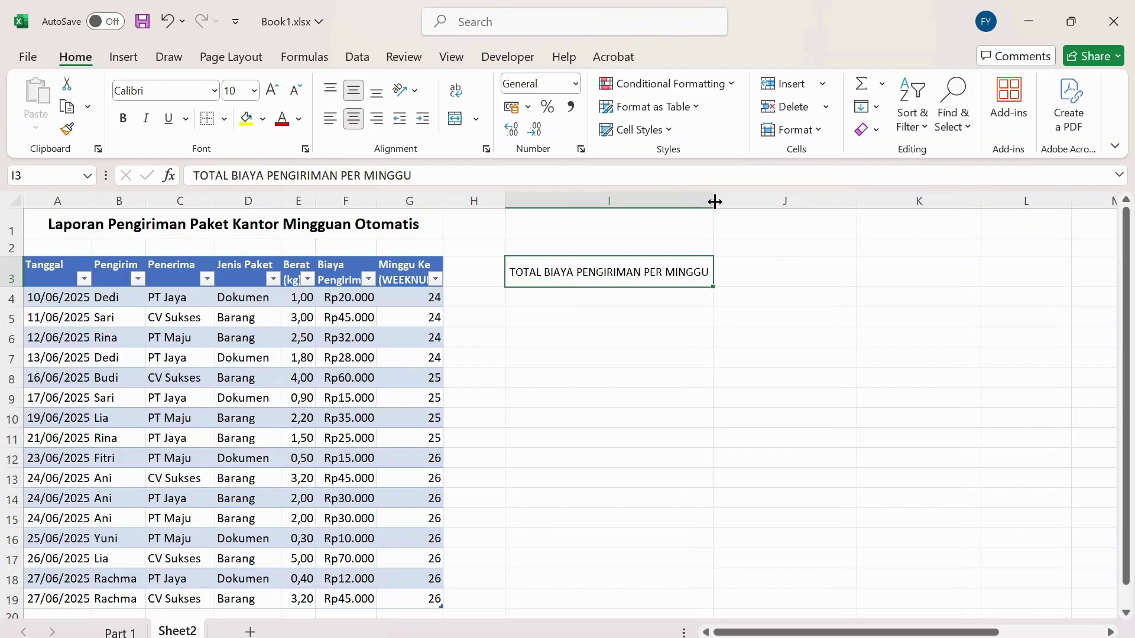
Enter the summary headers "MINGGU KE" in I4 and "TOTAL BIAYA" in J4.
left_click(541, 302)
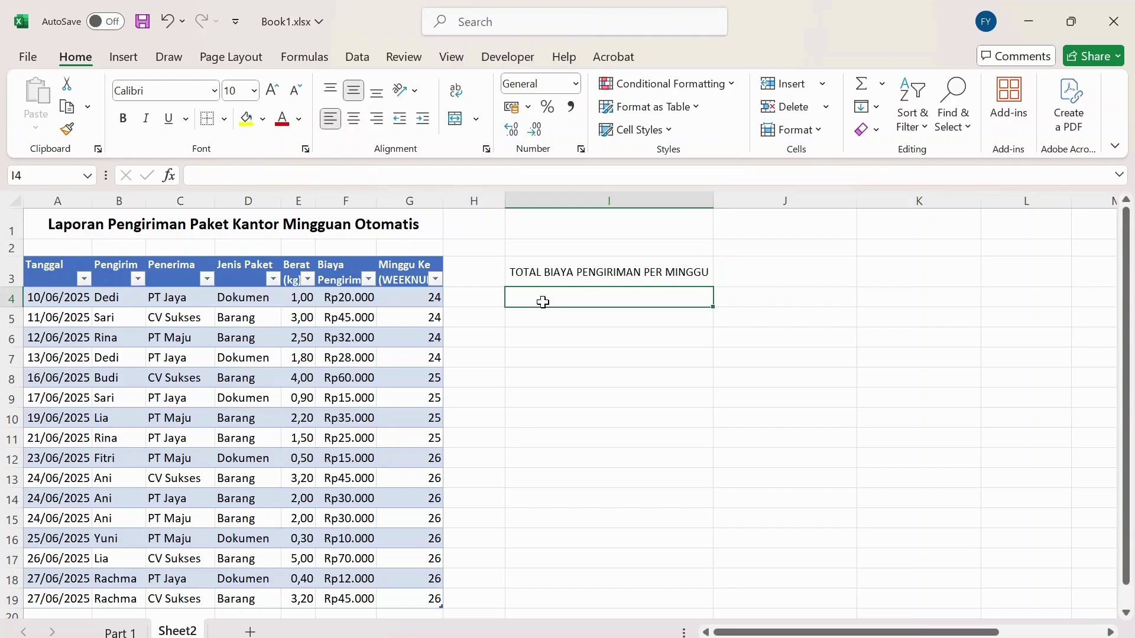
type("MING")
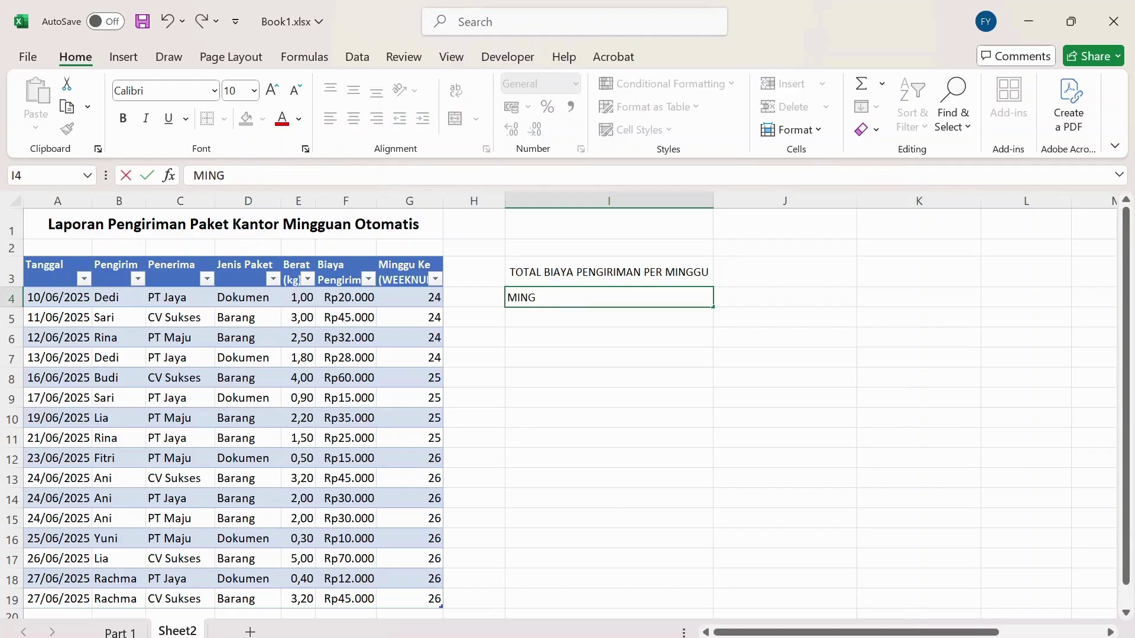
type("GU KE")
key("Tab")
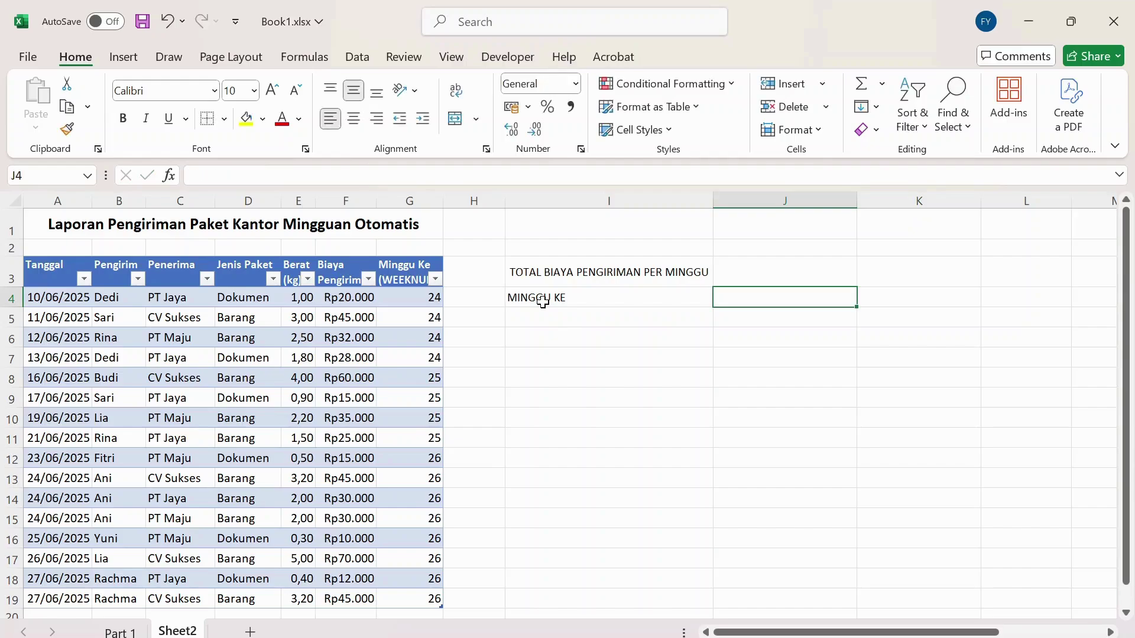
type("TOTAL")
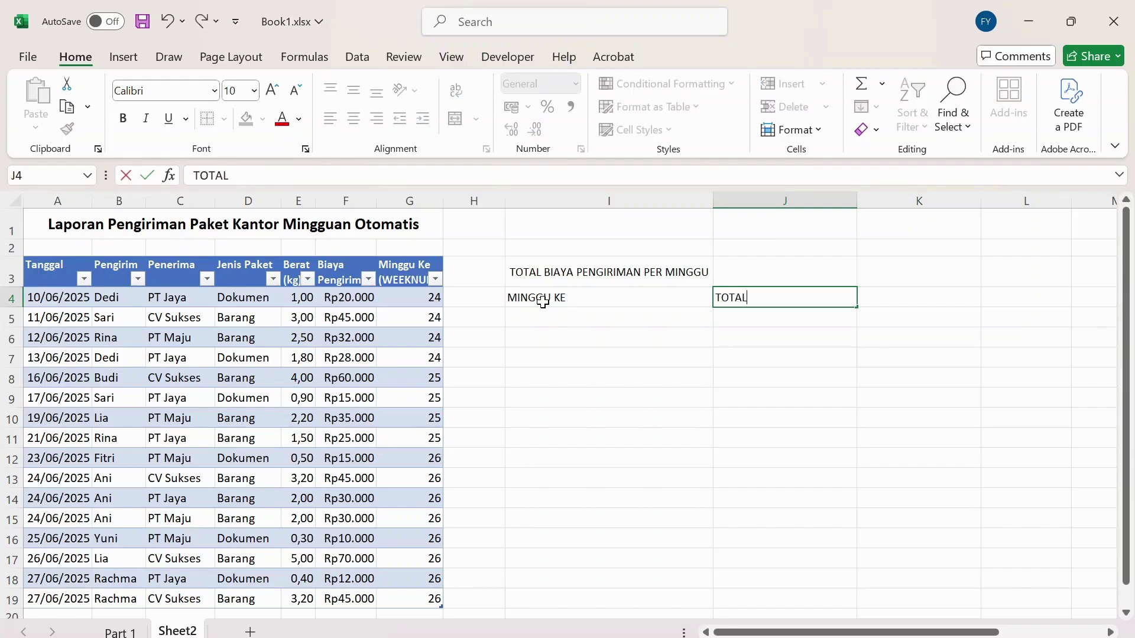
type(" BIAYA")
key("Return")
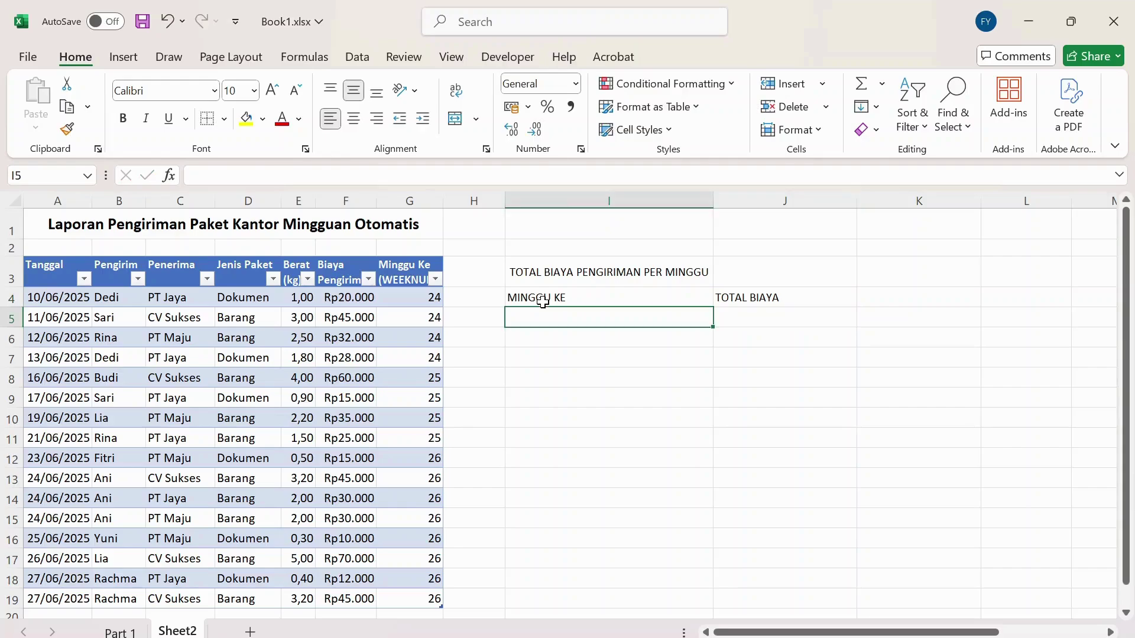
Enter the week numbers 24, 25 and 26 in I5:I7 under the MINGGU KE header.
type("24")
key("Return")
type("25")
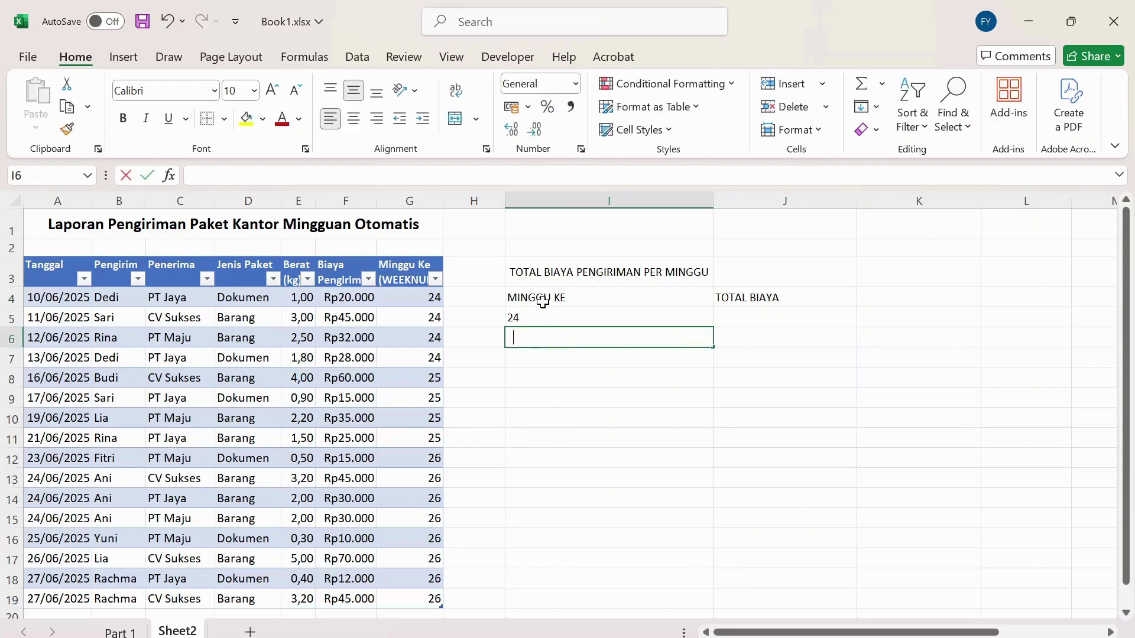
key("Return")
type("26")
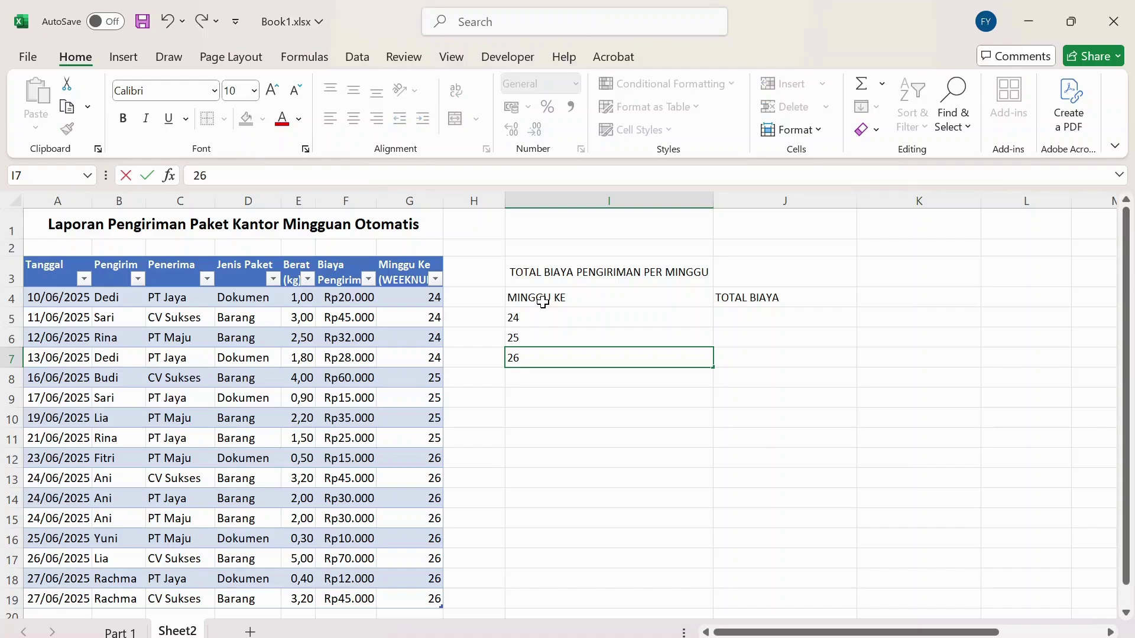
Convert the weekly cost summary range I4:J7 into a table with headers.
key("Up")
key("Up")
key("Up")
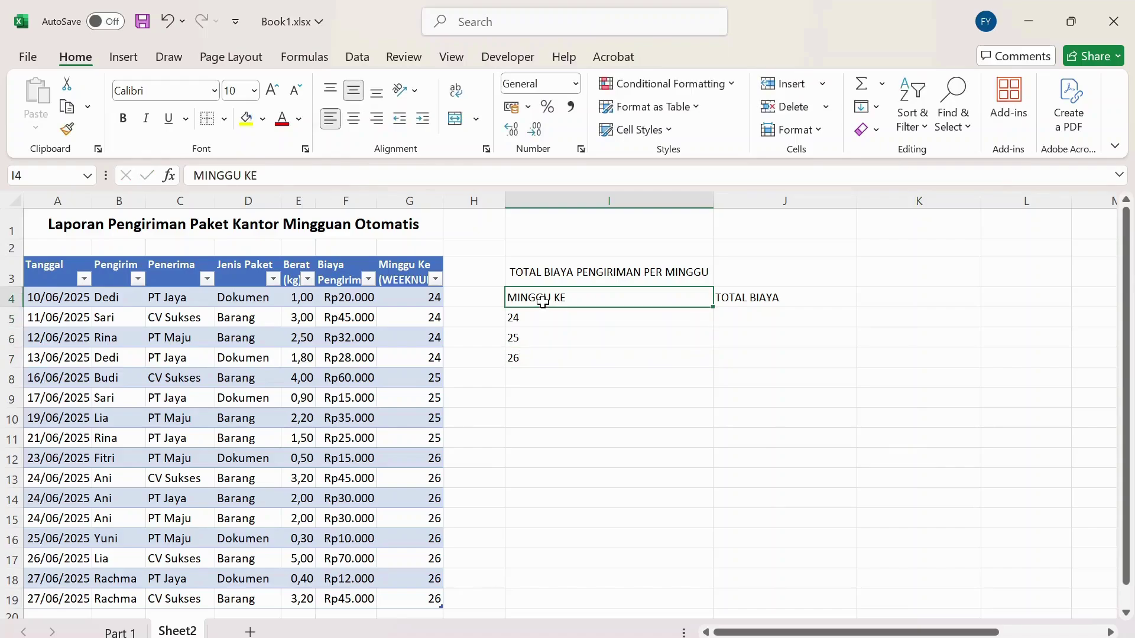
key("shift+Right")
key("shift+Down")
key("shift+Down")
key("shift+Down")
key("ctrl+t")
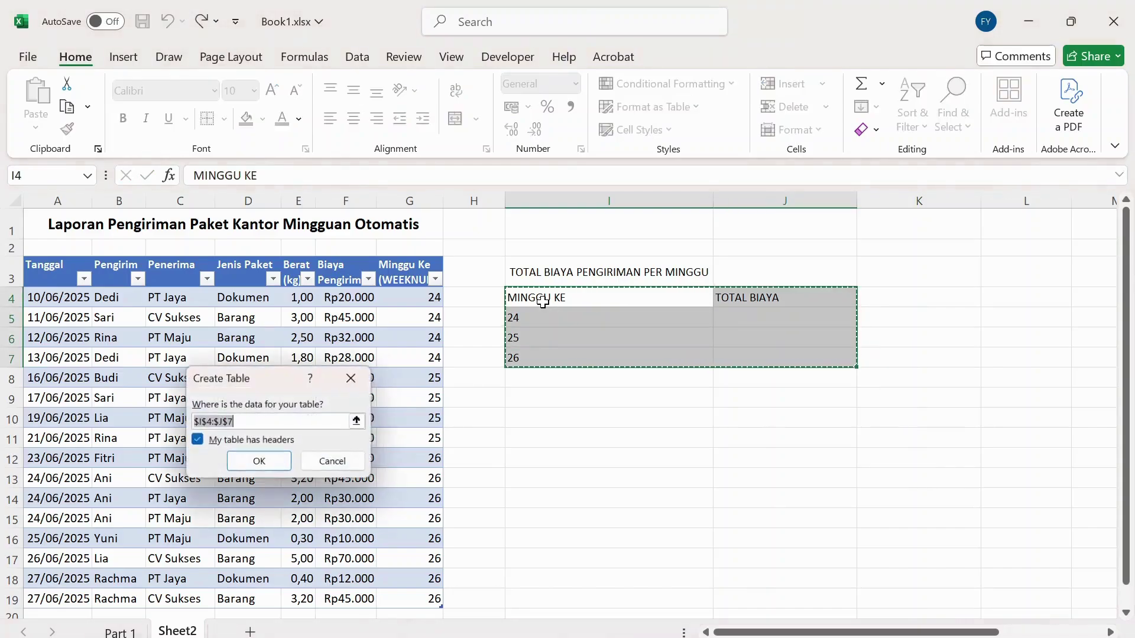
key("Return")
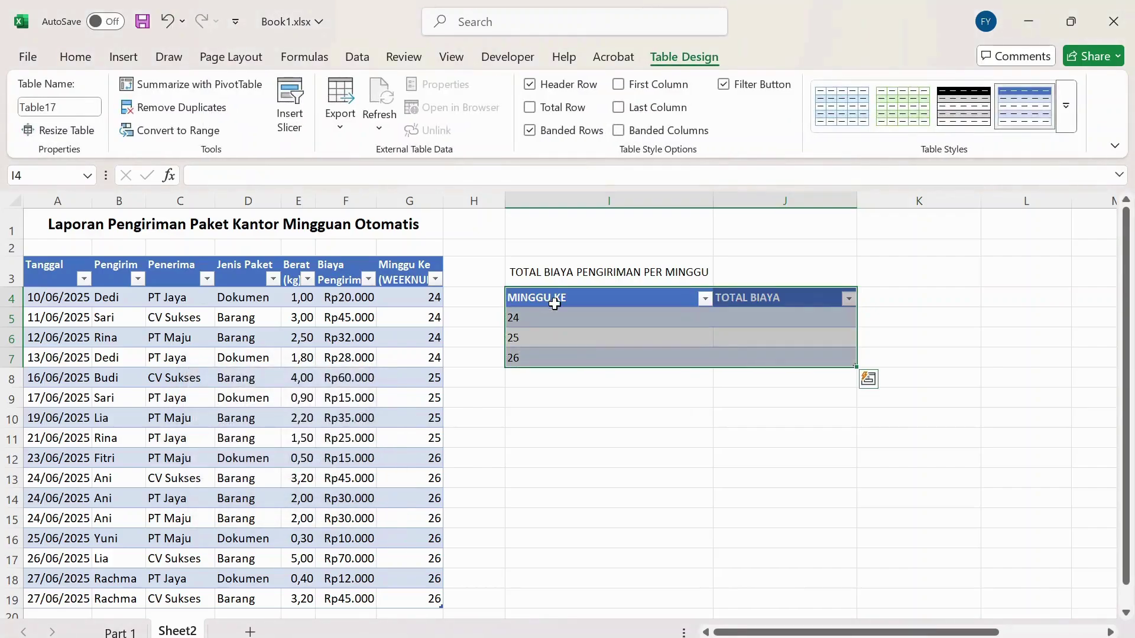
Fill the TOTAL BIAYA column with each week's shipping cost, entering =SUMIFS(Table2[Biaya Pengiriman];Table2[Minggu Ke (WEEKNUM)];[@[MINGGU KE]]) in J5.
left_click(749, 315)
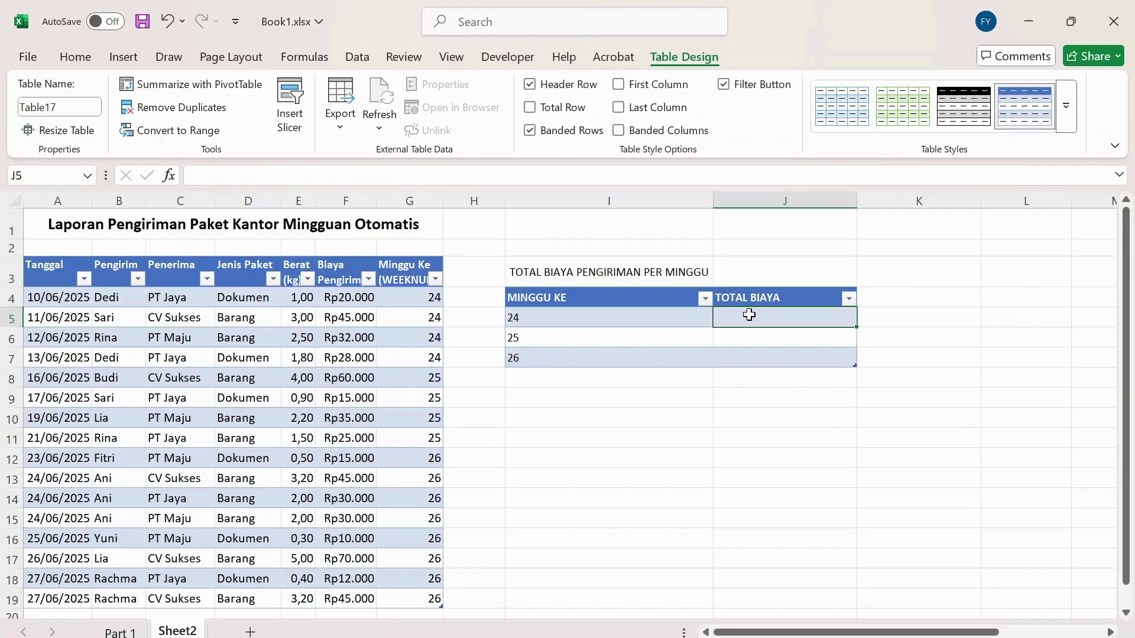
type("=")
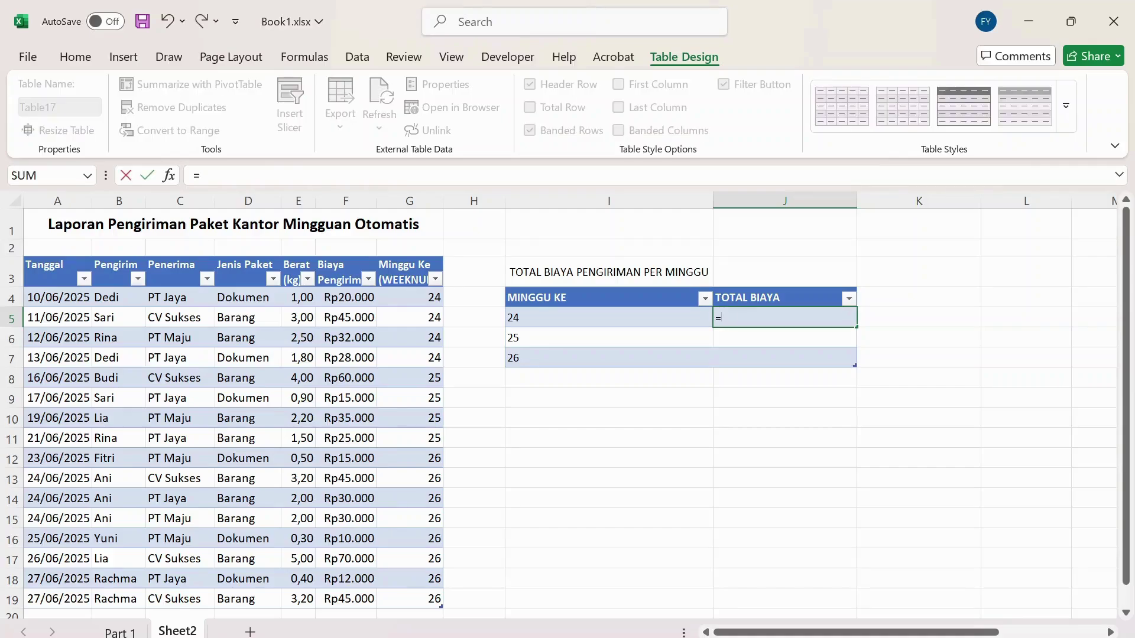
type("SUMIF")
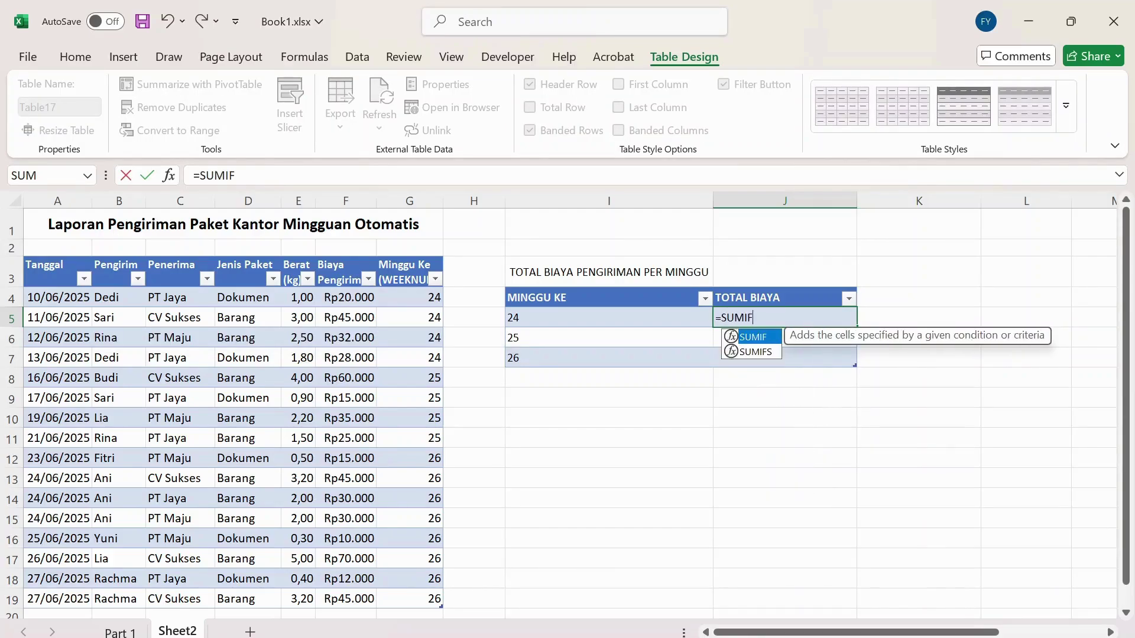
type("S()")
key("Return")
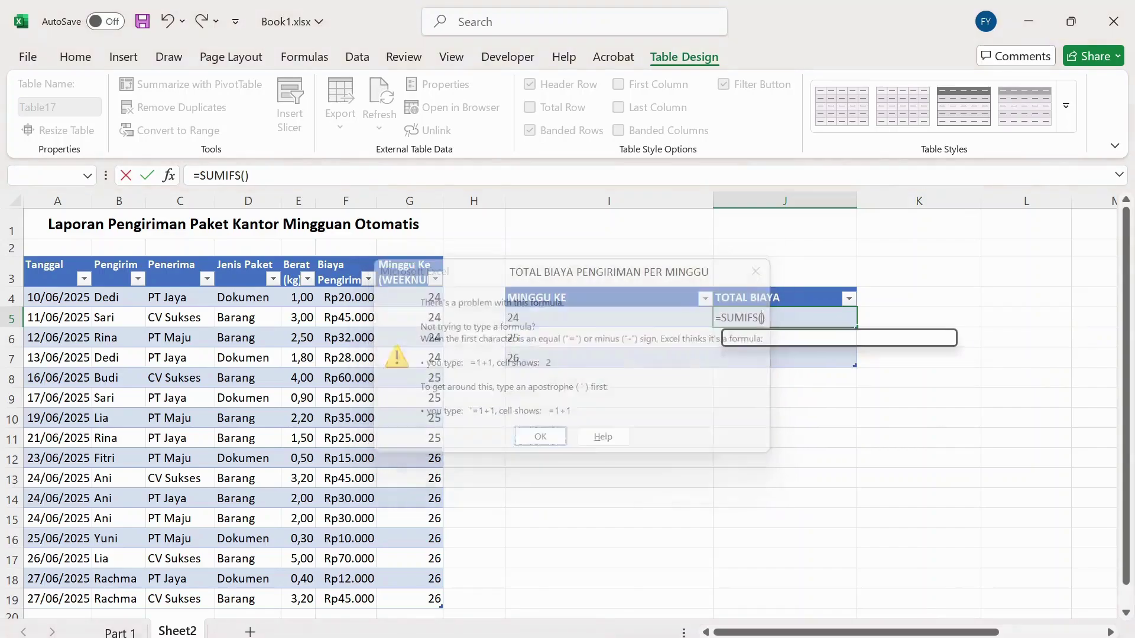
key("Return")
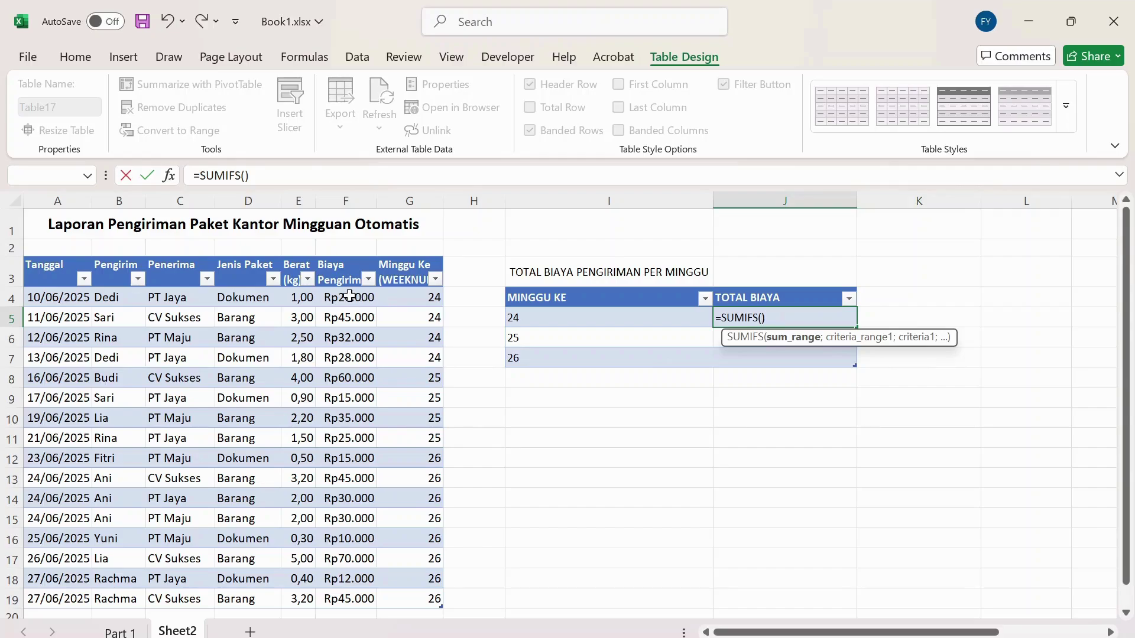
left_click_drag(350, 297, 350, 590)
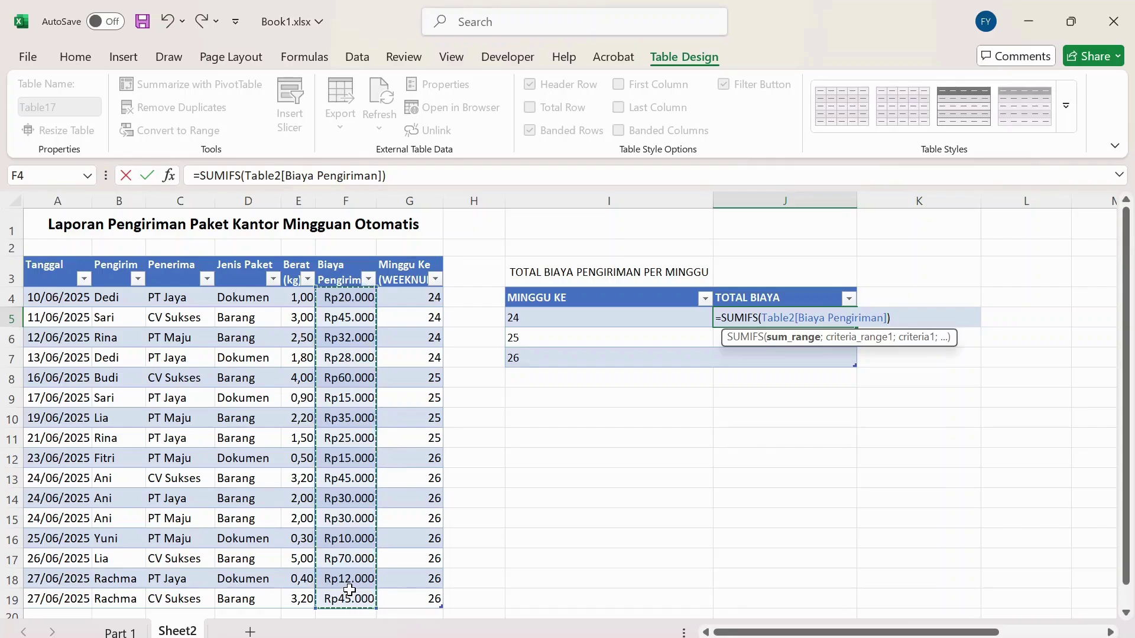
type(";")
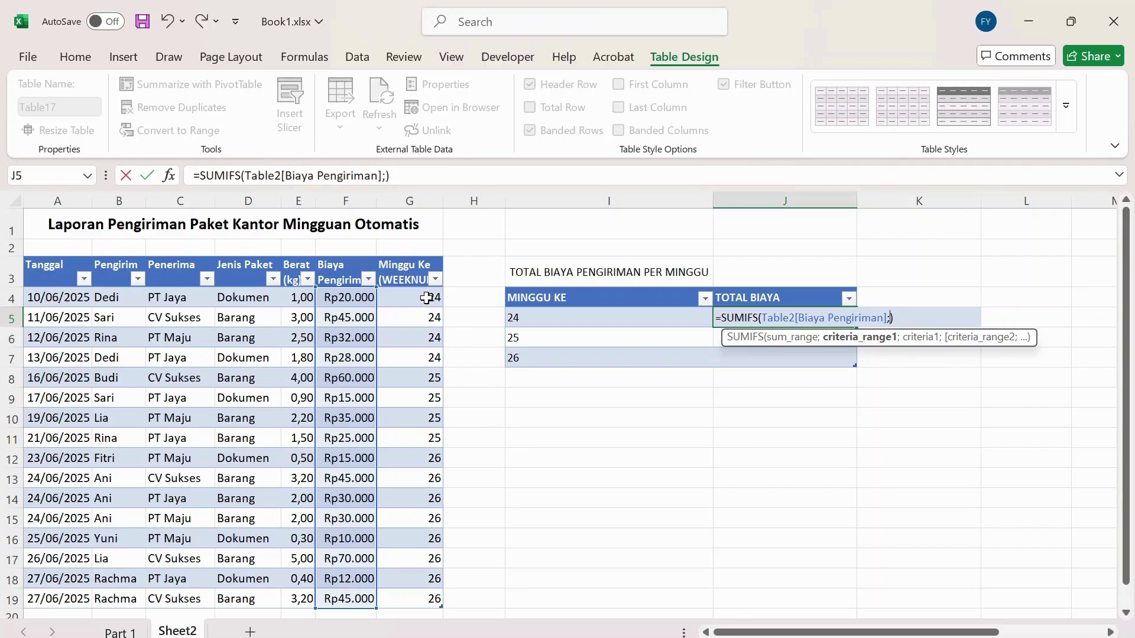
left_click_drag(426, 298, 430, 599)
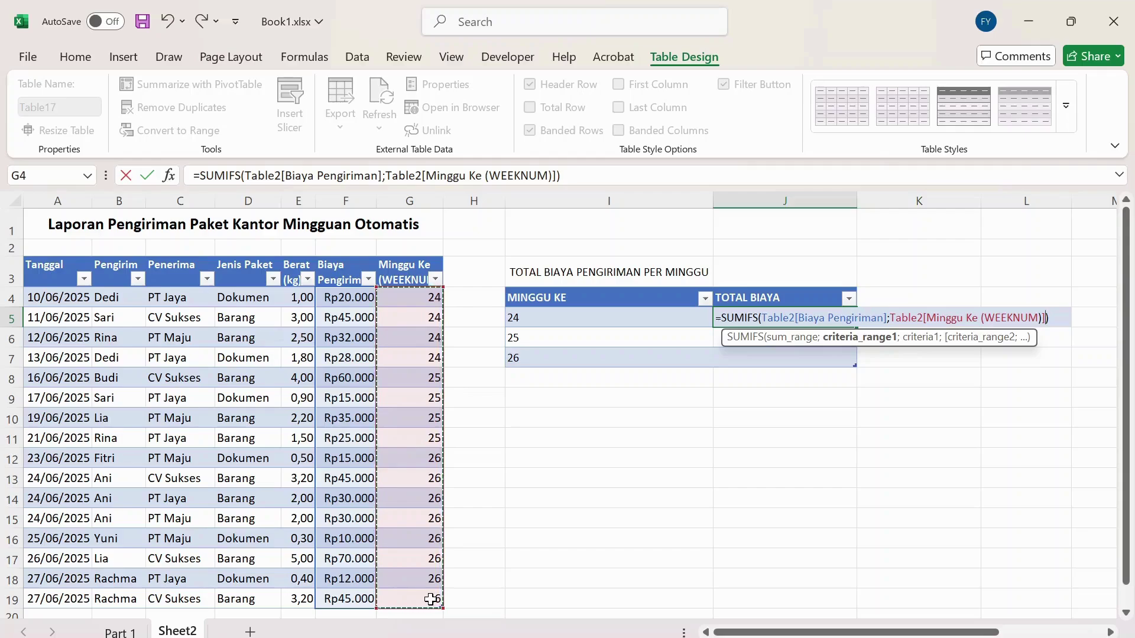
type(";")
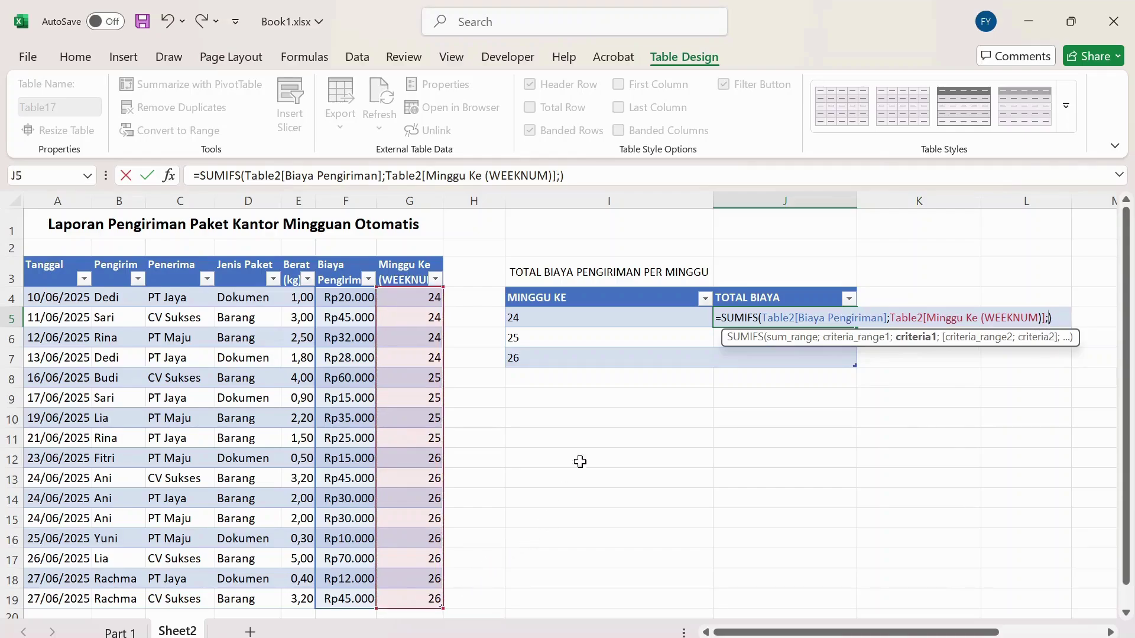
left_click(531, 315)
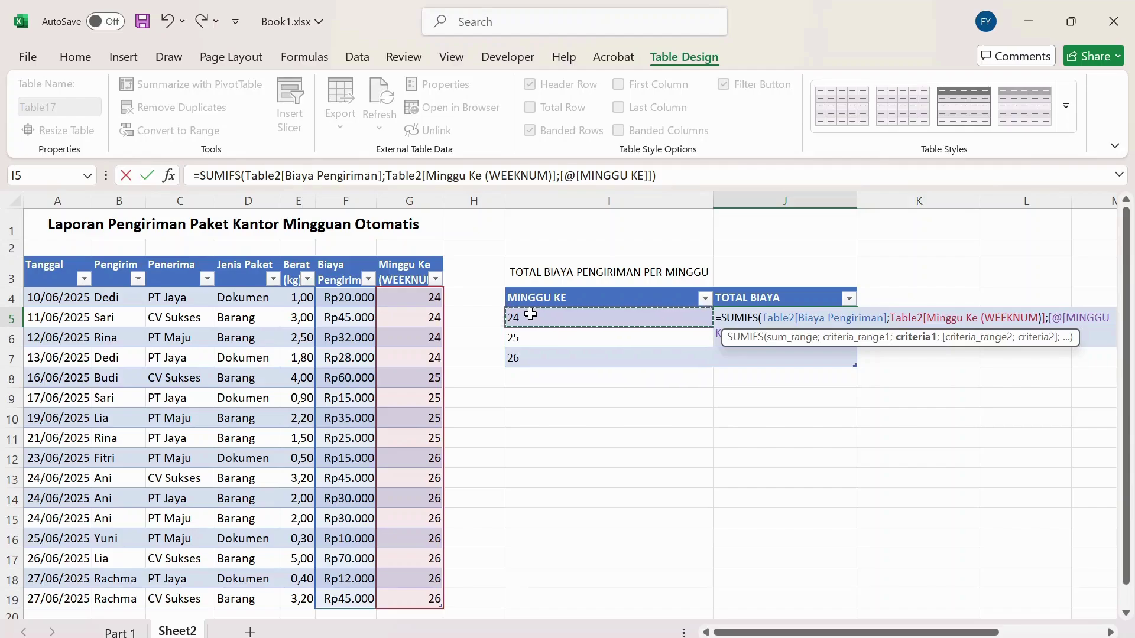
key("Return")
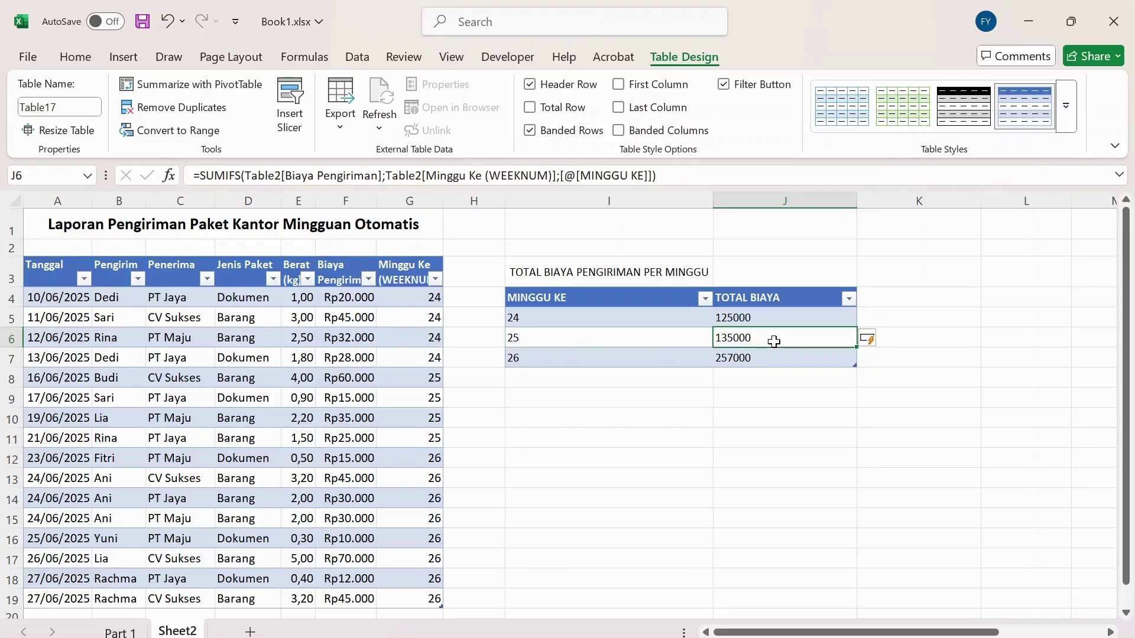
Format the TOTAL BIAYA values in J5:J7 as Accounting with the Rp symbol and 0 decimal places.
left_click(778, 319)
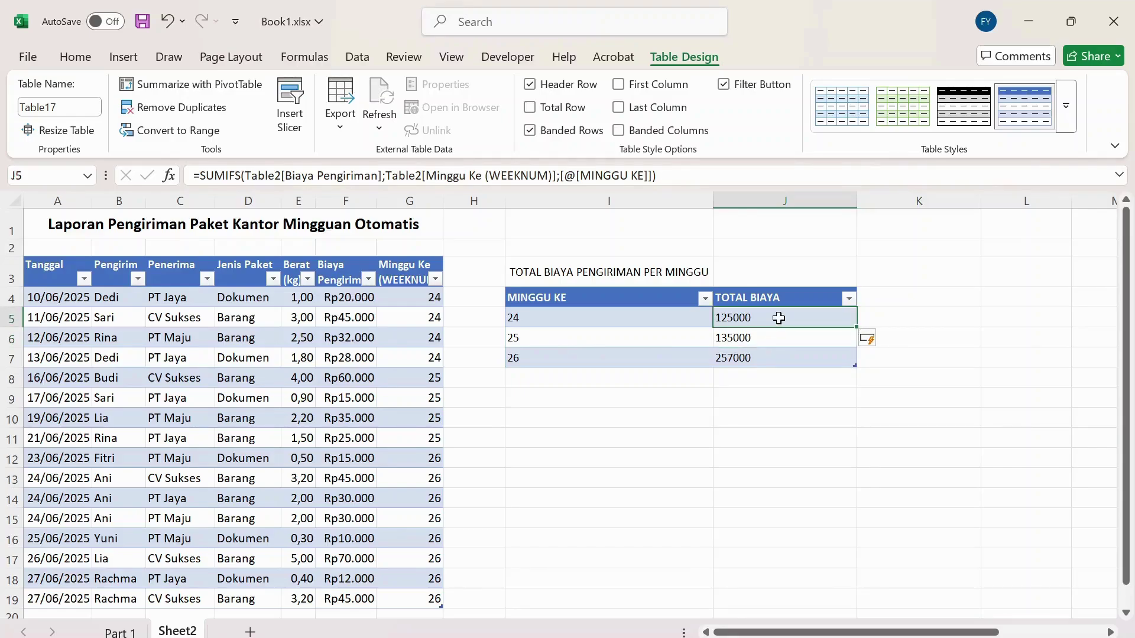
key("shift+Down")
key("shift+Down")
right_click(781, 321)
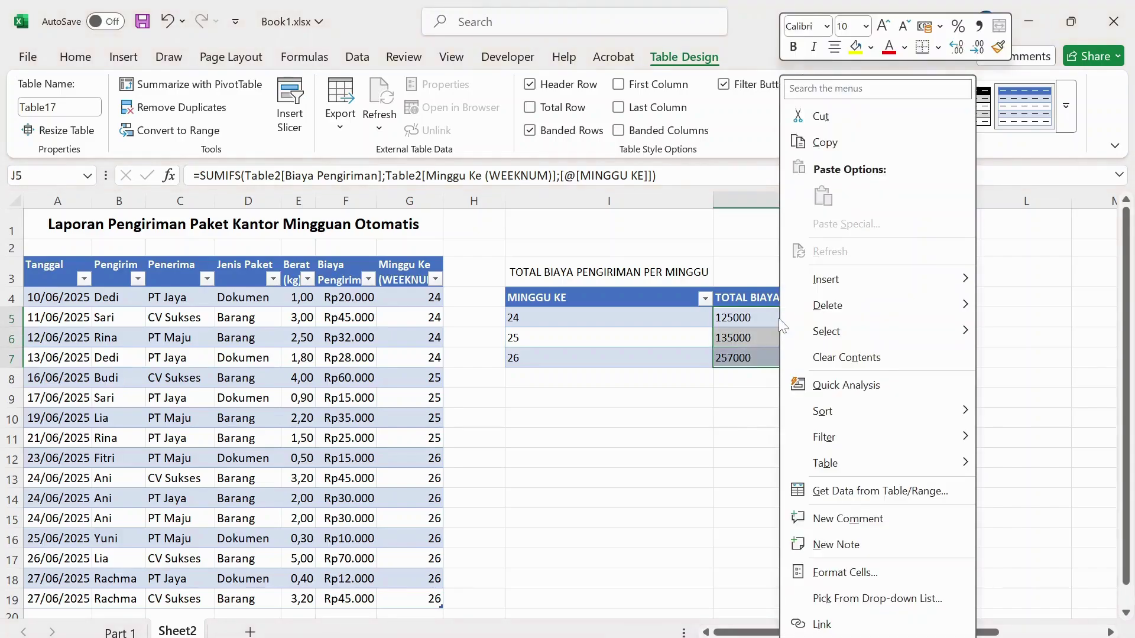
left_click(832, 569)
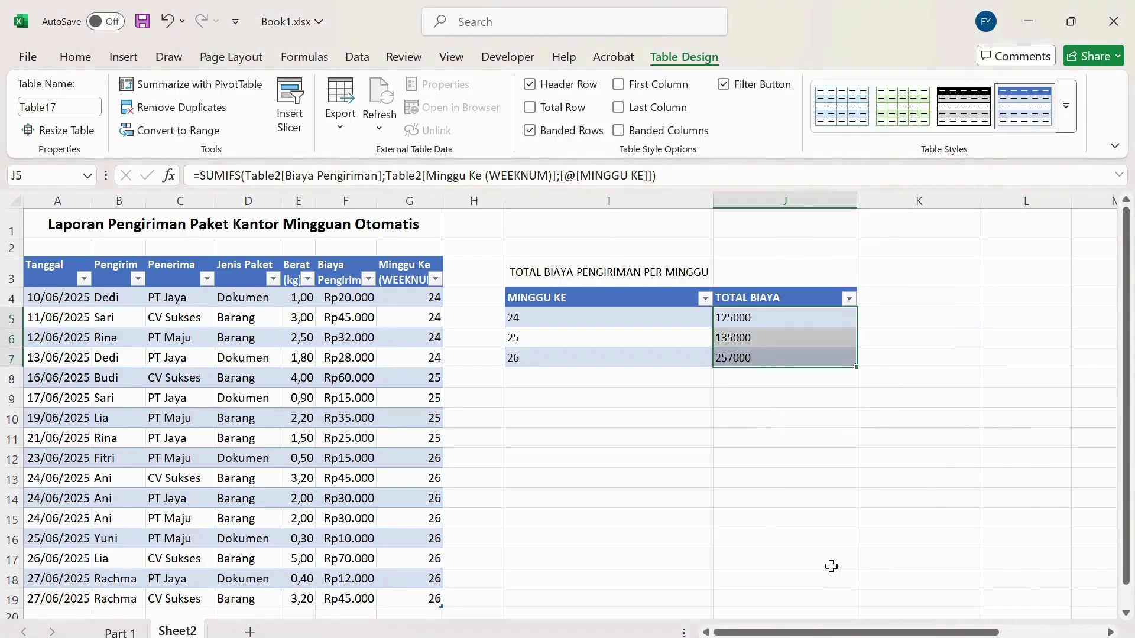
left_click(655, 327)
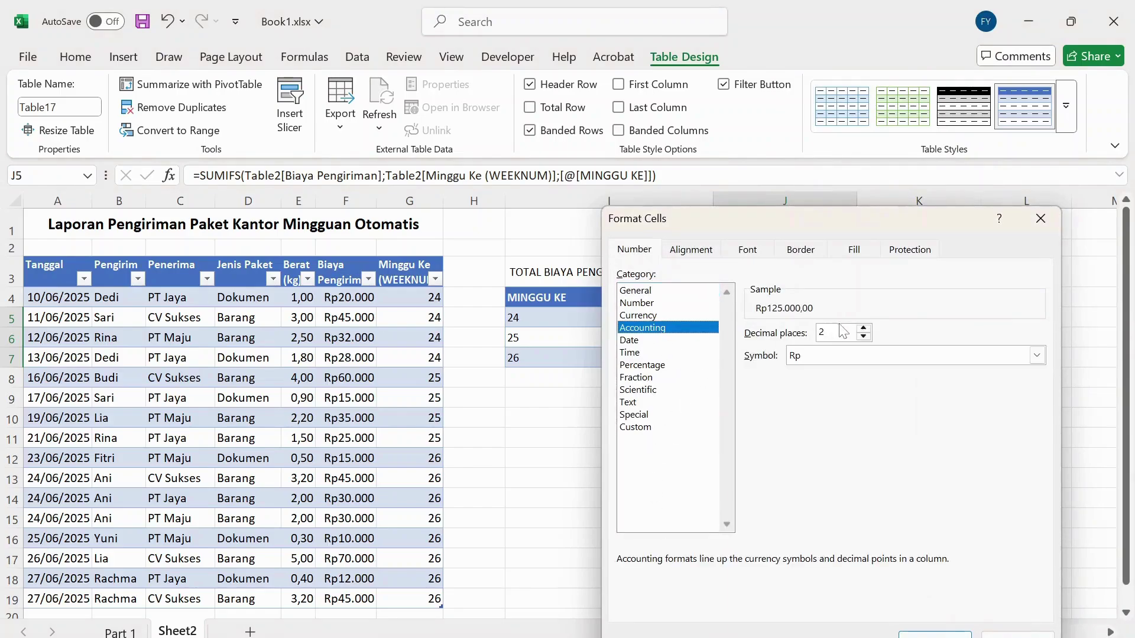
left_click(864, 336)
left_click(864, 335)
left_click(935, 636)
left_click(929, 367)
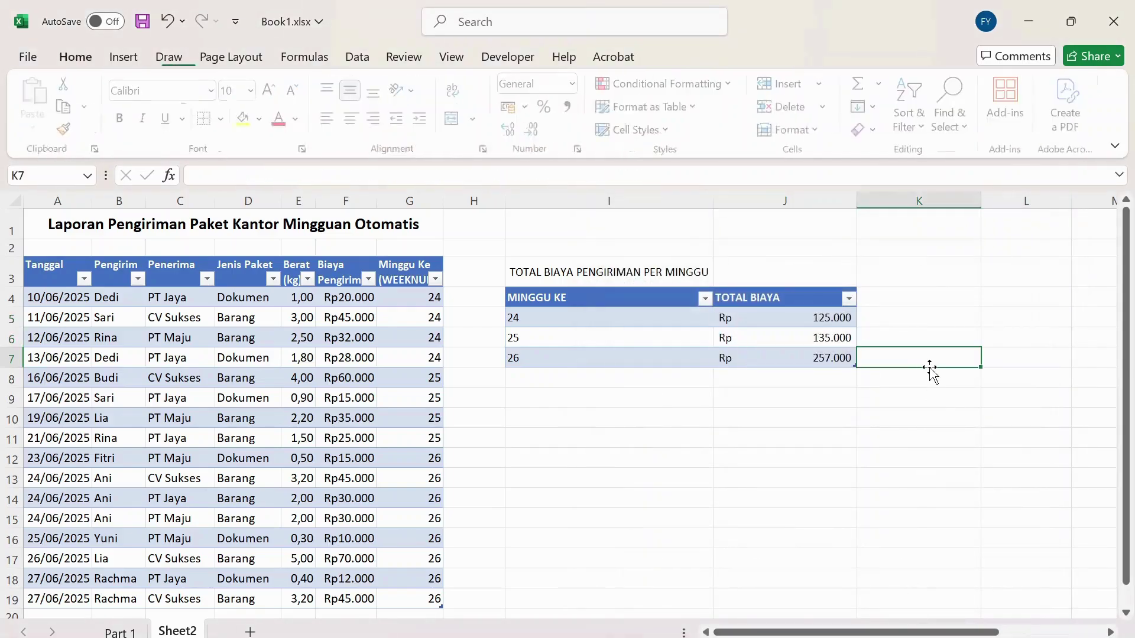
left_click(640, 442)
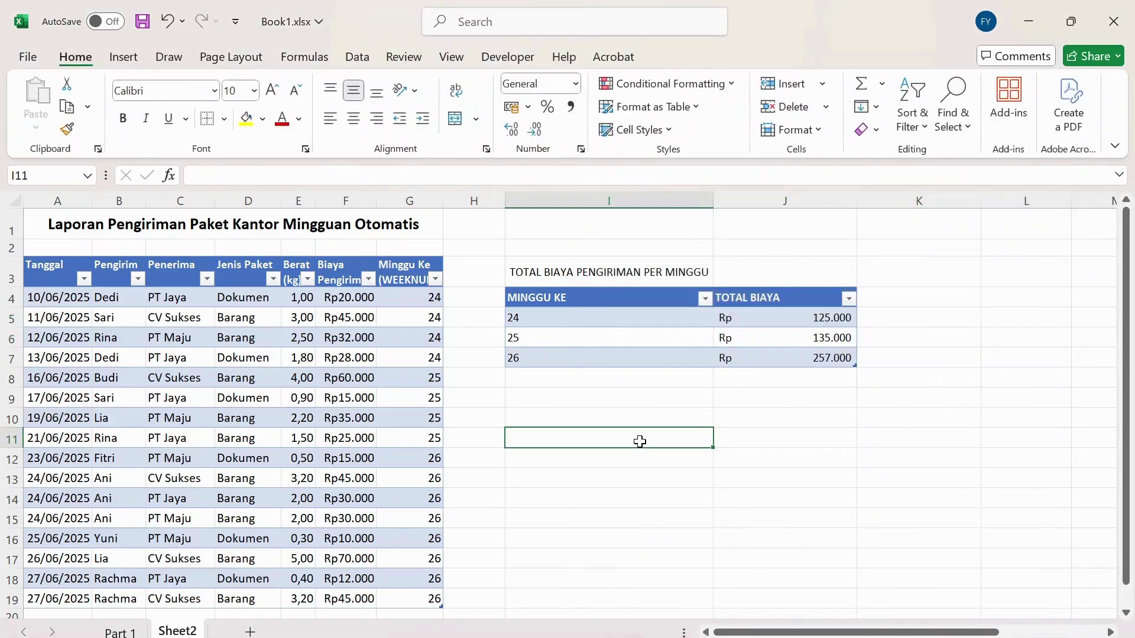
left_click(602, 261)
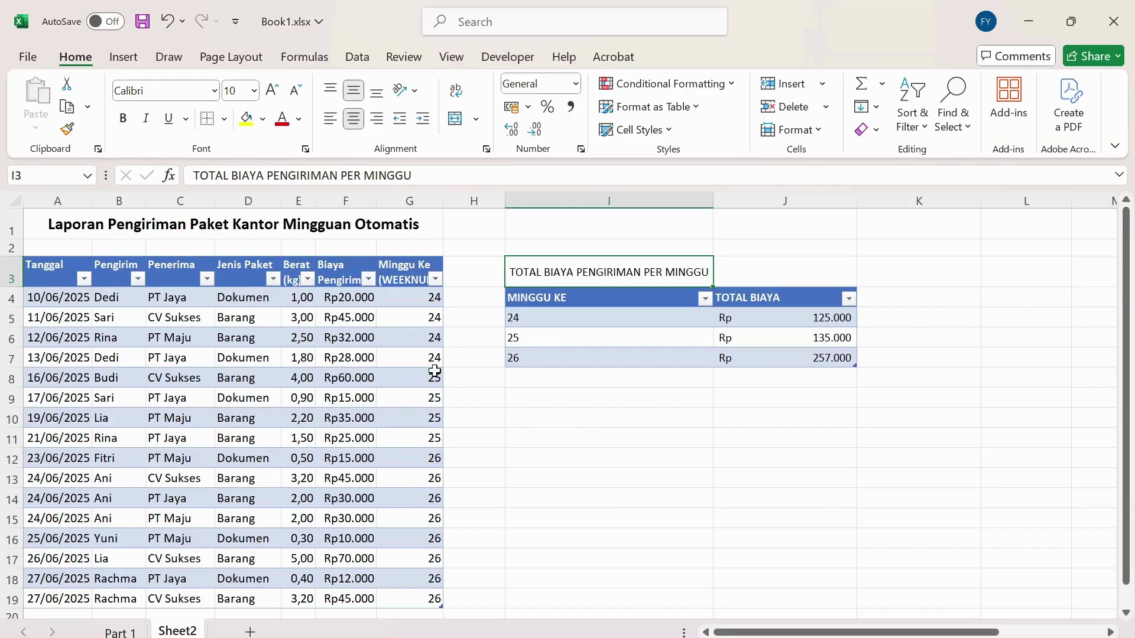
left_click(376, 356)
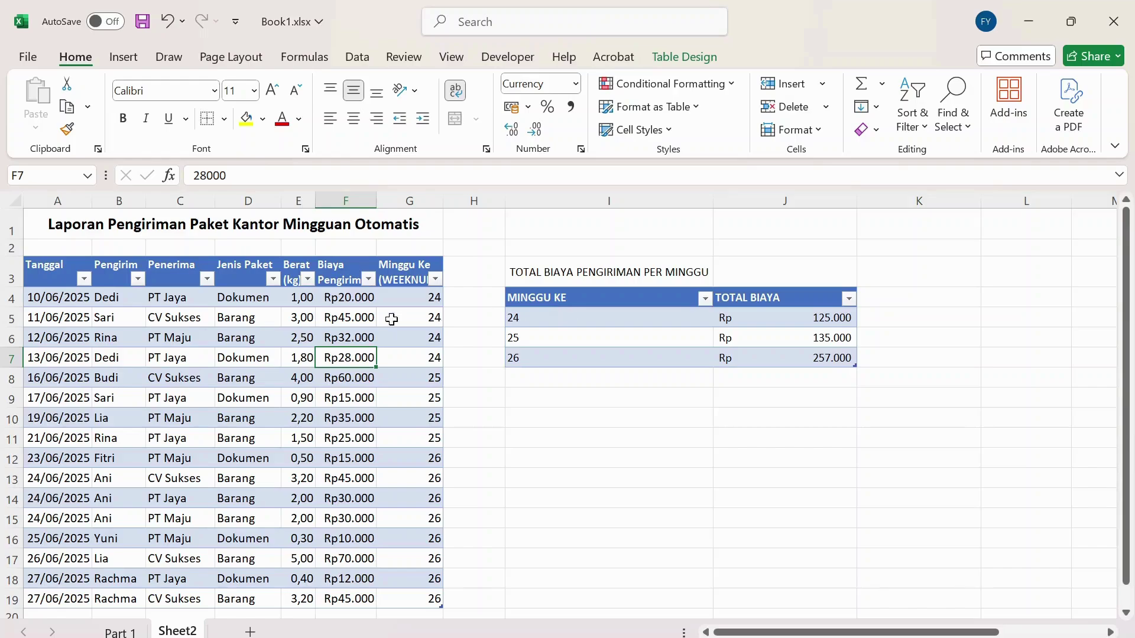
left_click(180, 301)
left_click(178, 319)
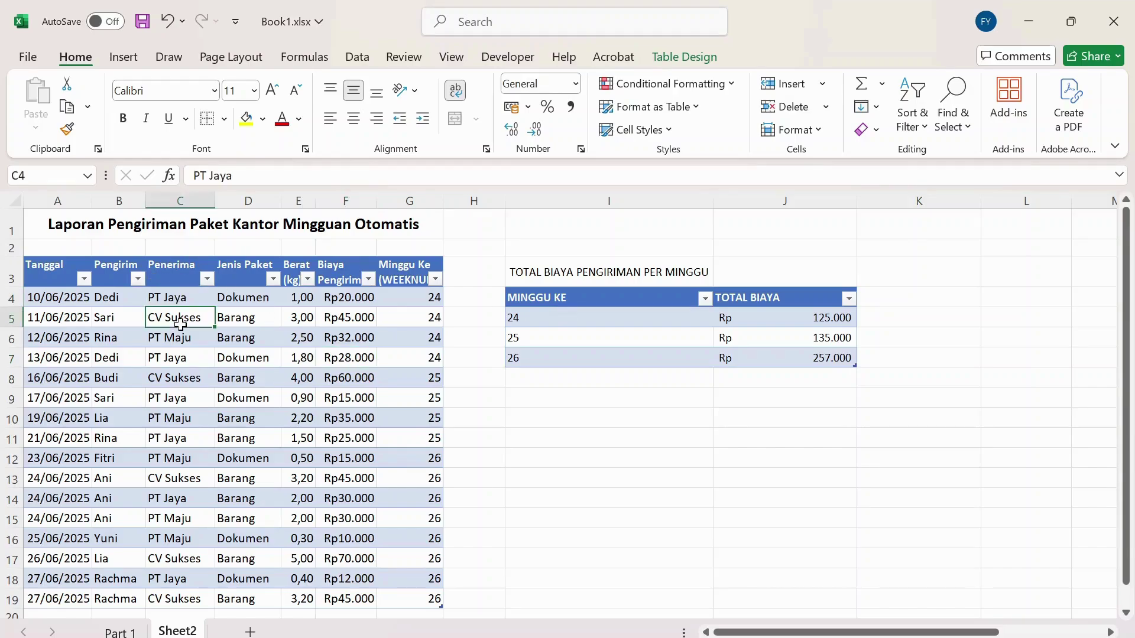
left_click(181, 338)
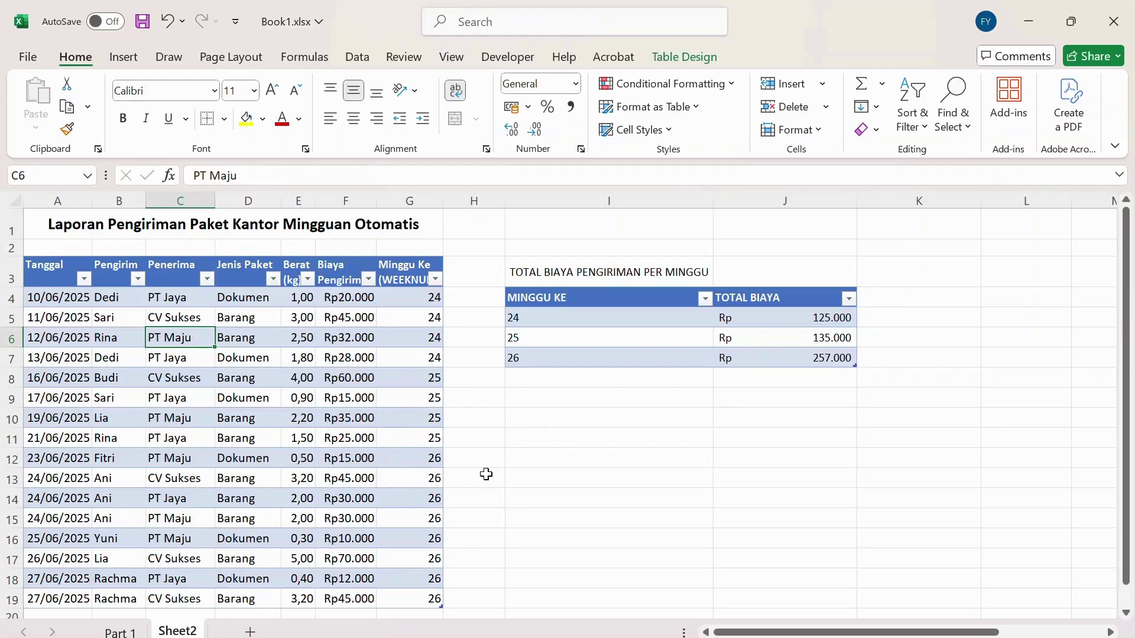
left_click(544, 503)
Enter the title "JUMLAH PENGIRIMAN PER PENERIMA PER MINGGU" in I9 for a second summary.
left_click(540, 392)
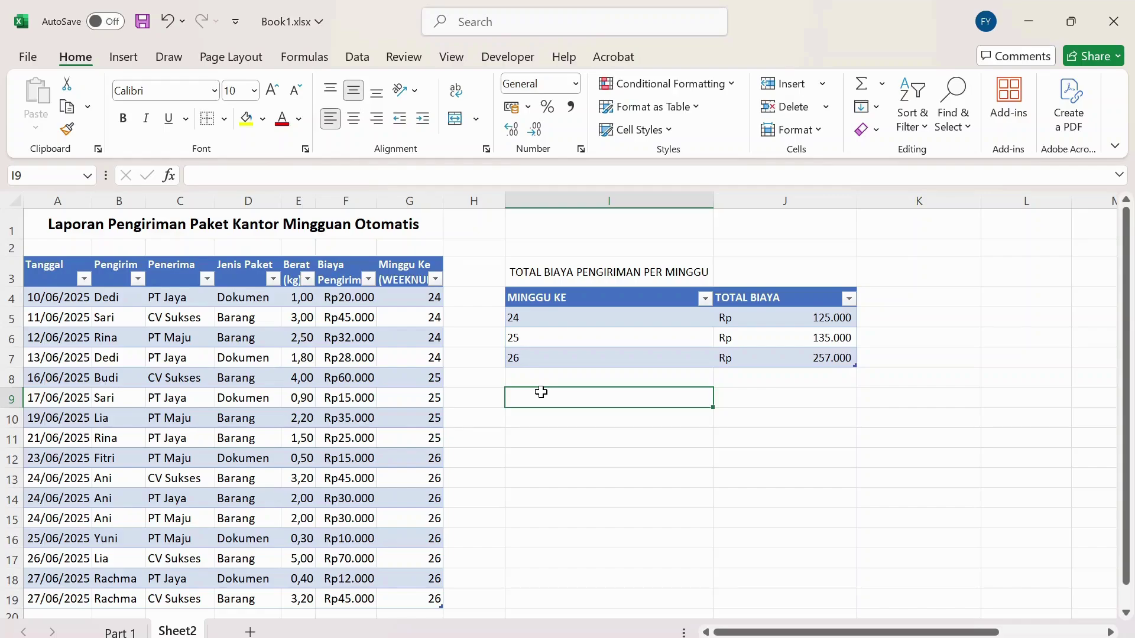
type("JUMLAH P")
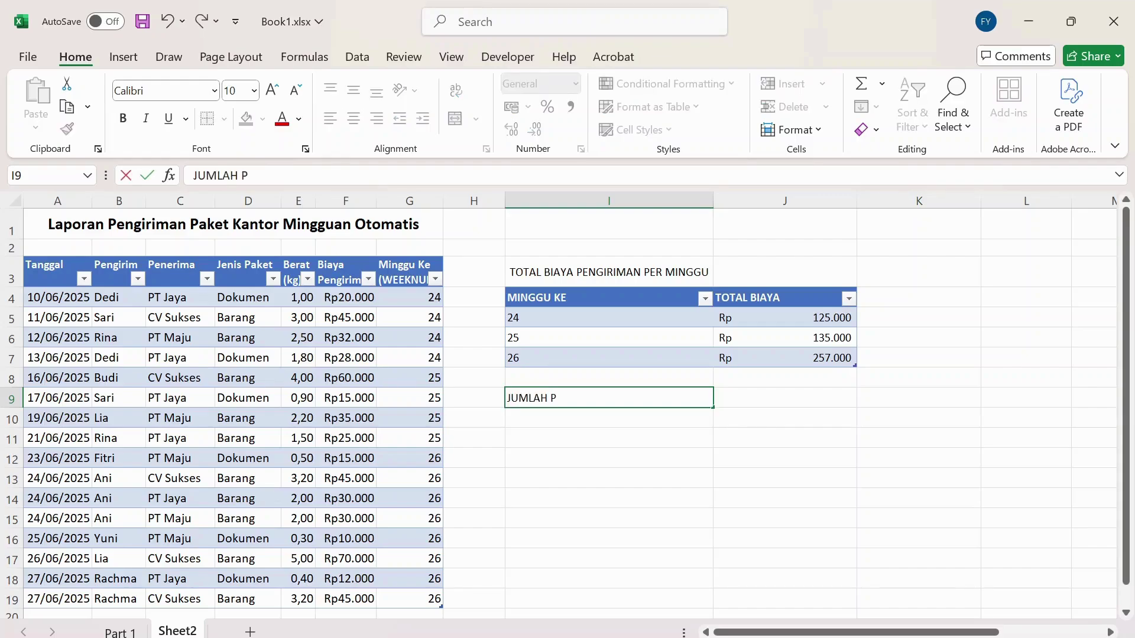
type("ENGIRIMN")
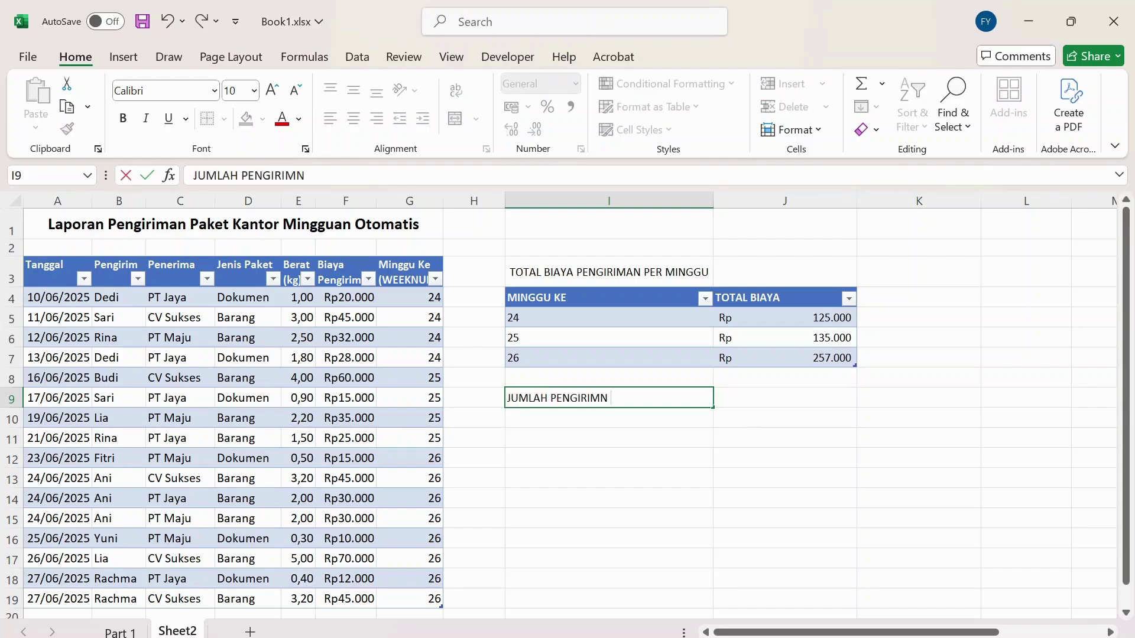
key("BackSpace")
key("BackSpace")
type("AN PER PENERIMA")
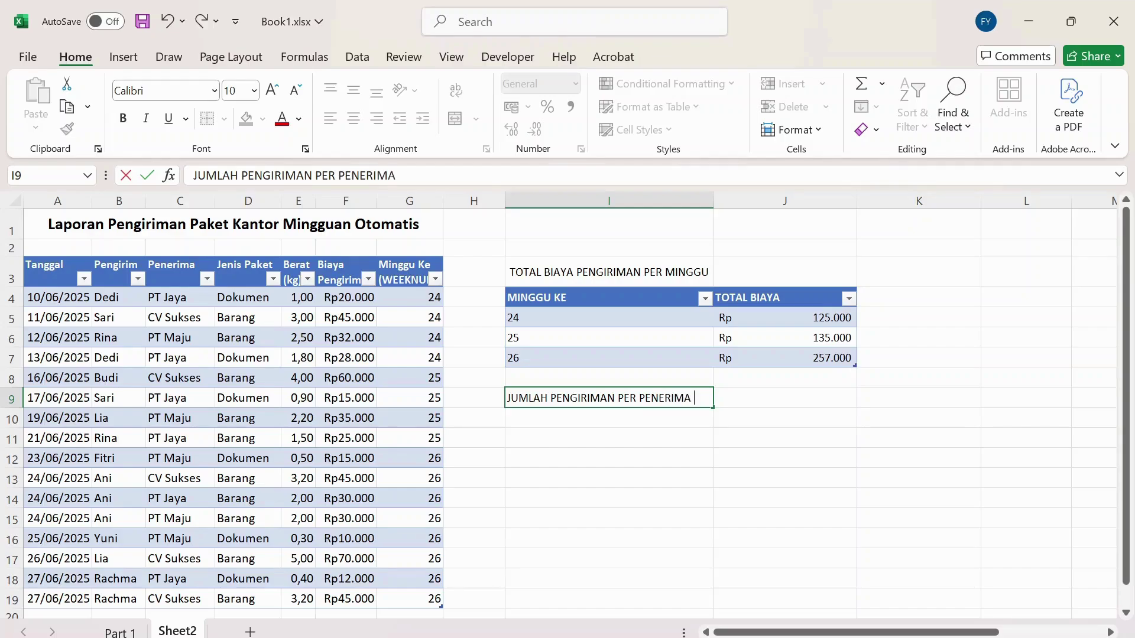
type(" PER MINGGU")
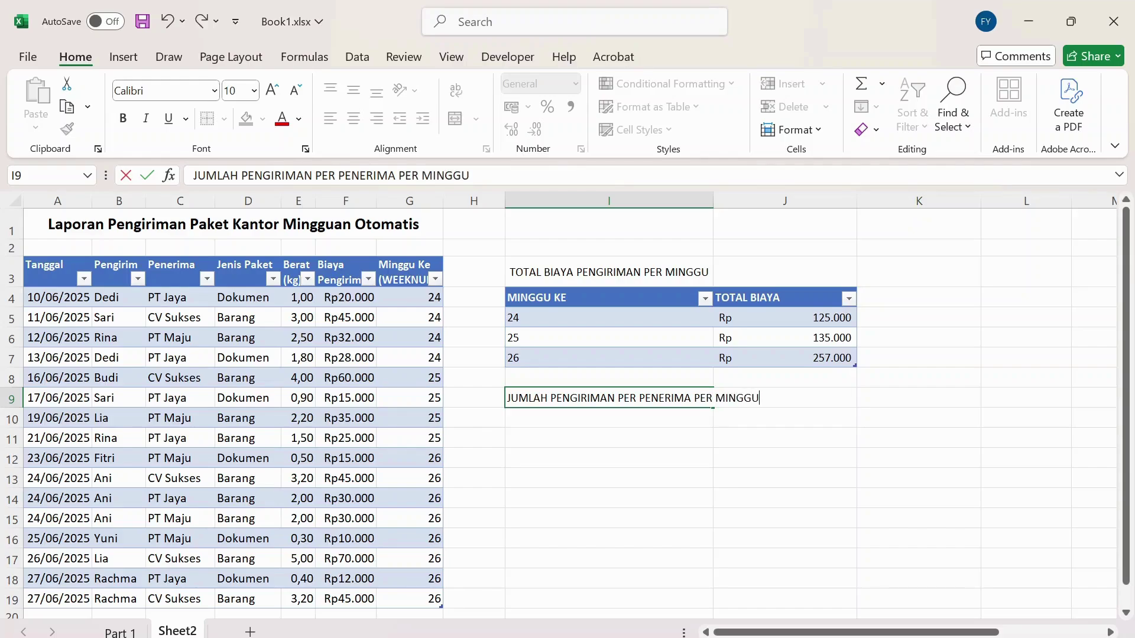
key("Return")
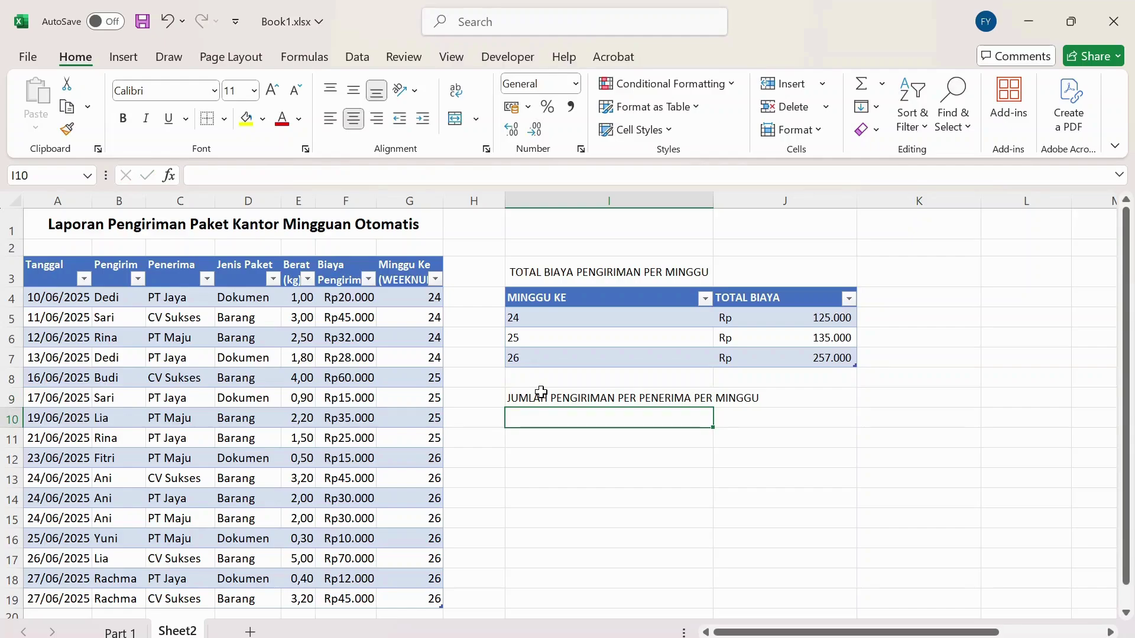
Enter the header "MINGGU KE" in I10 below the shipment count title.
type("MINGGU")
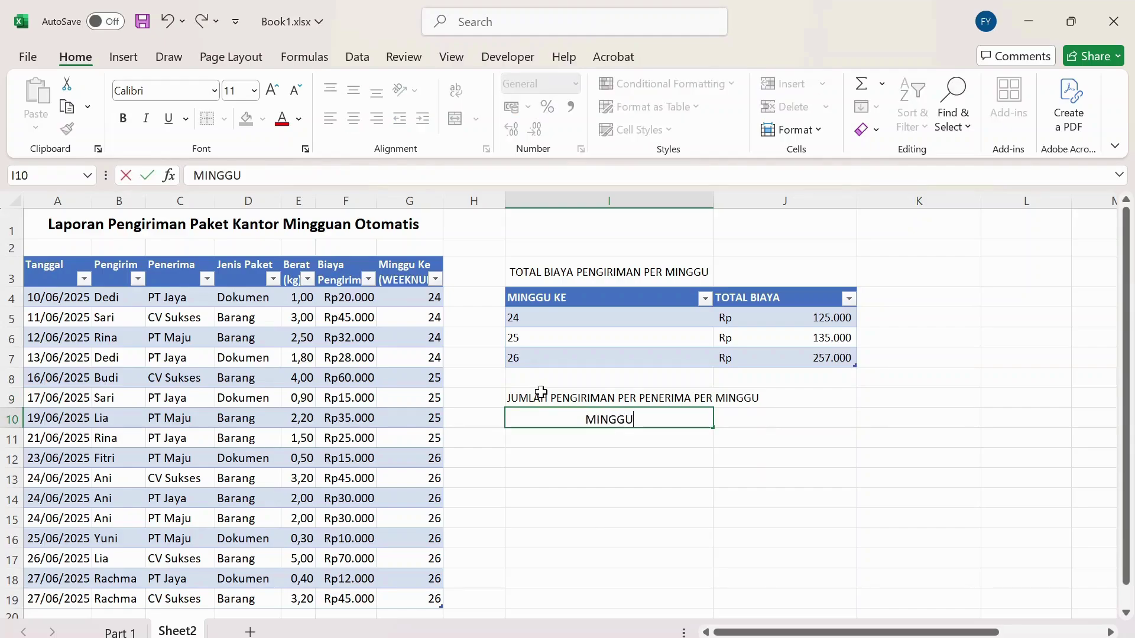
type(" KE")
key("shift+F10")
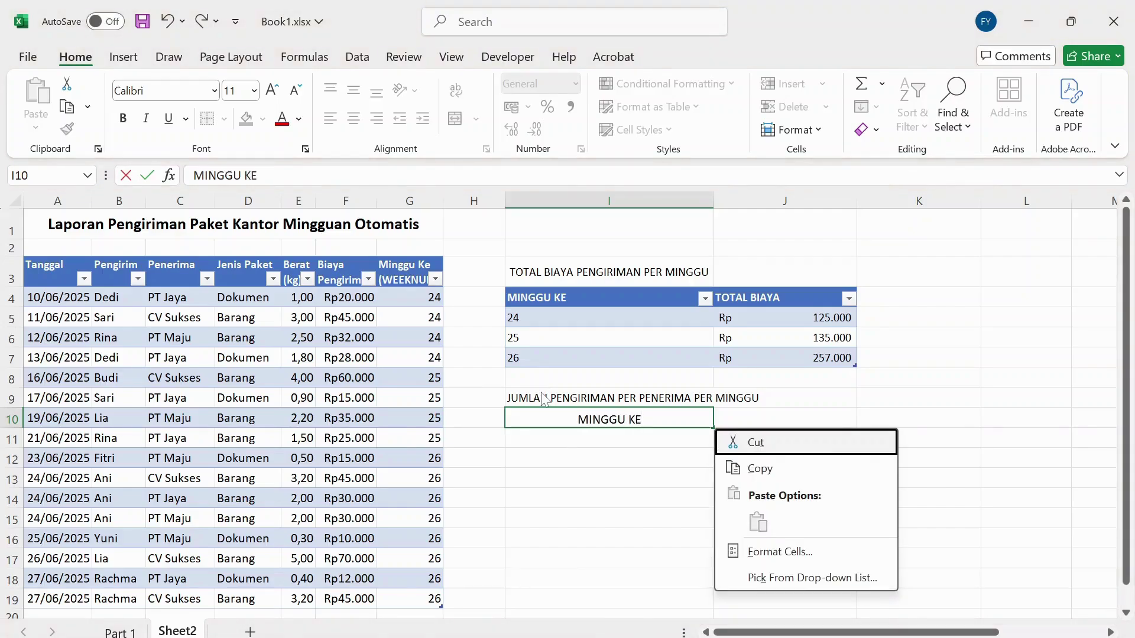
key("Escape")
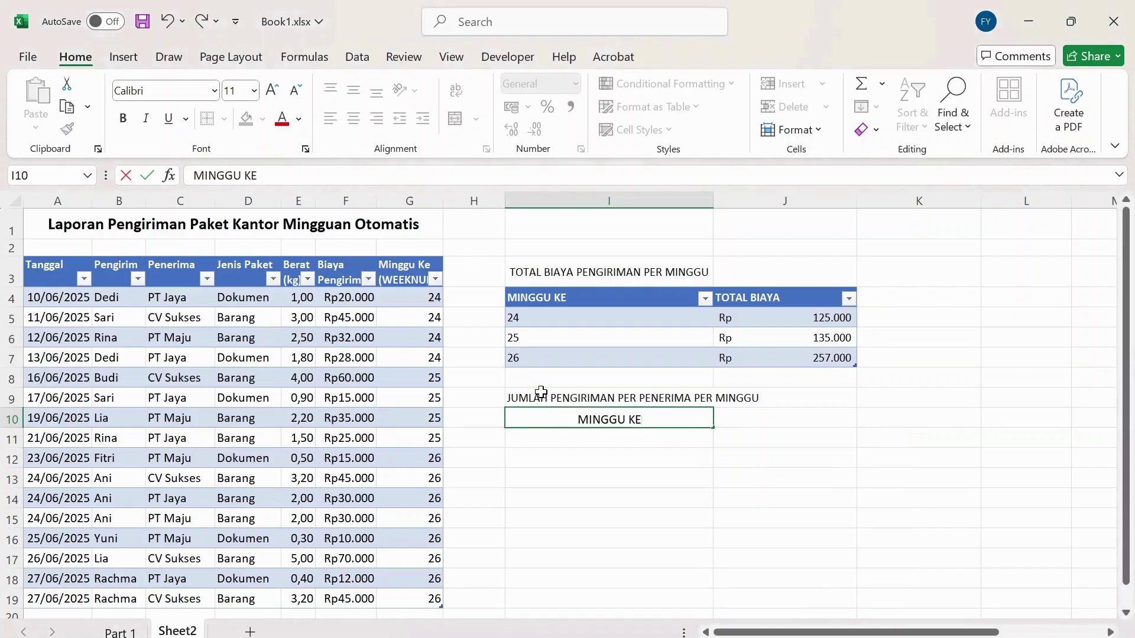
key("Up")
key("Right")
key("Down")
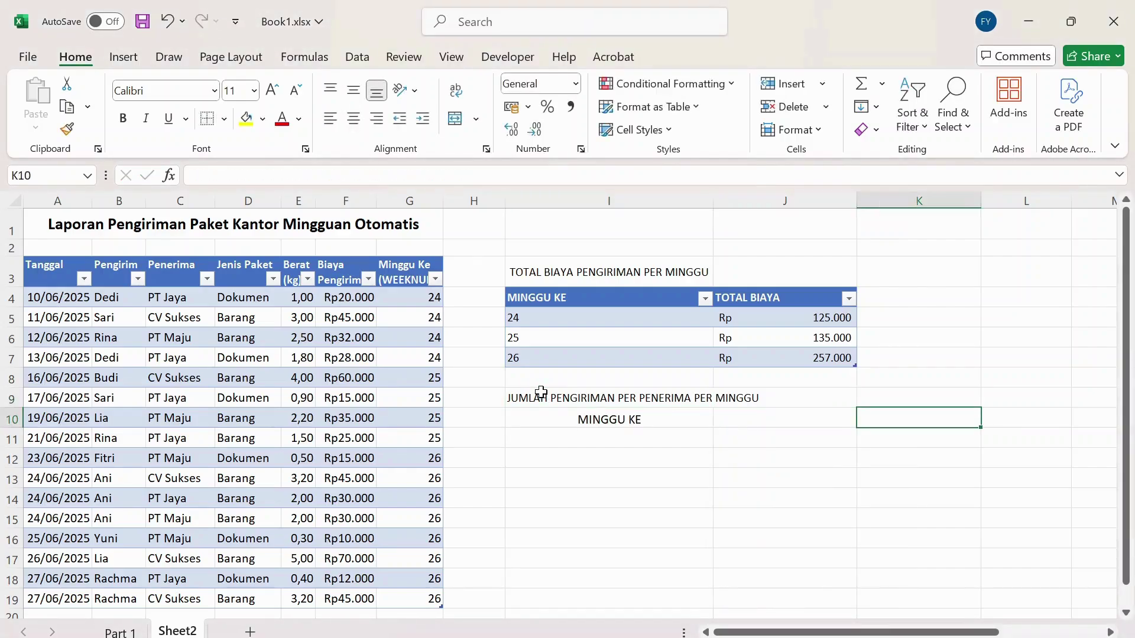
key("Left")
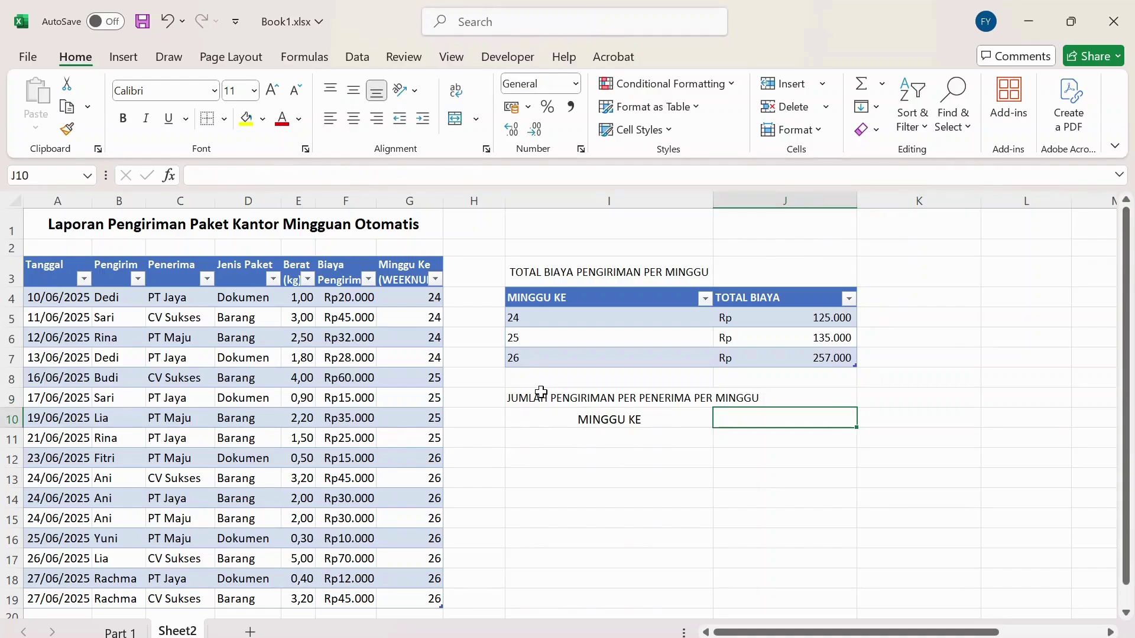
Add the recipient headers "PT Maju", "PT Jaya" and "CV Sukses" in J10:L10.
type("PT ")
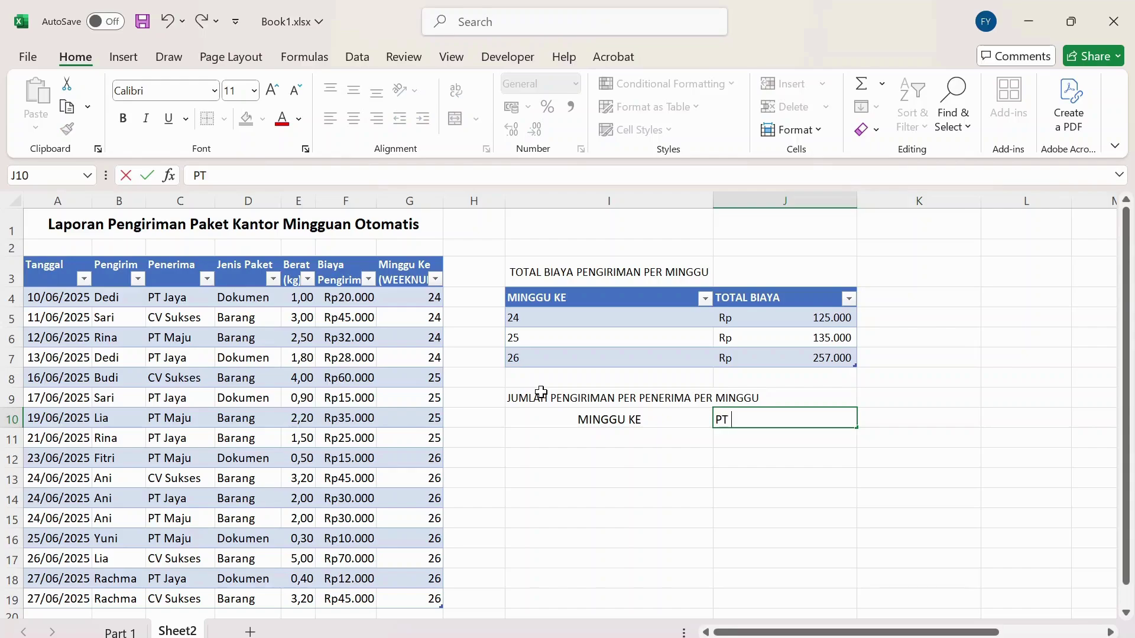
type("Maju")
key("Right")
type("PT")
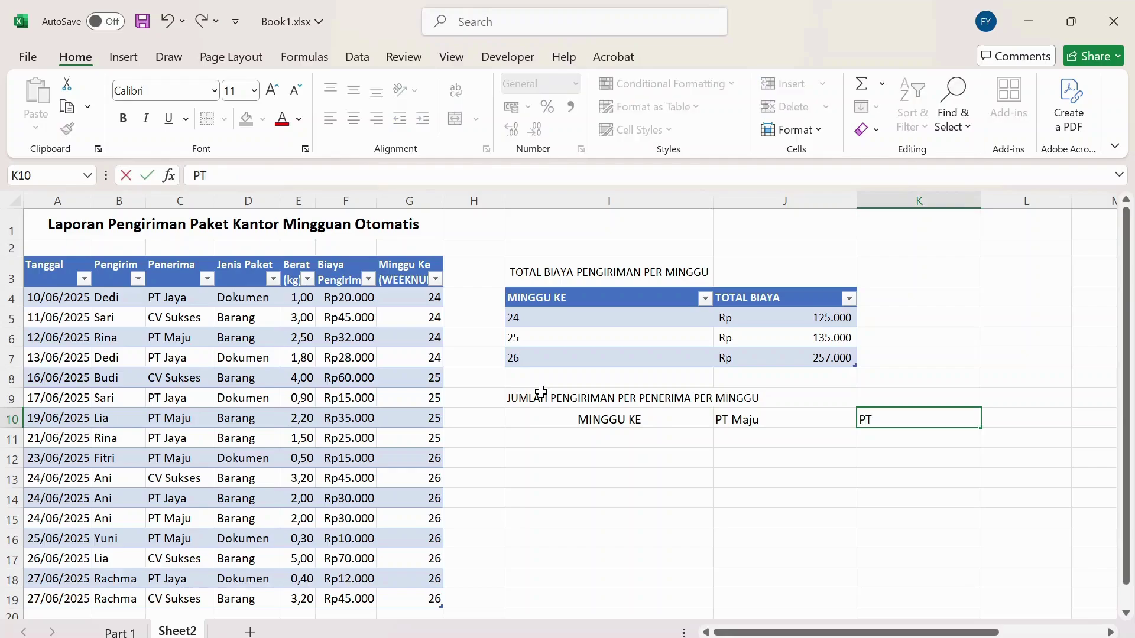
type(" Jaya")
key("Right")
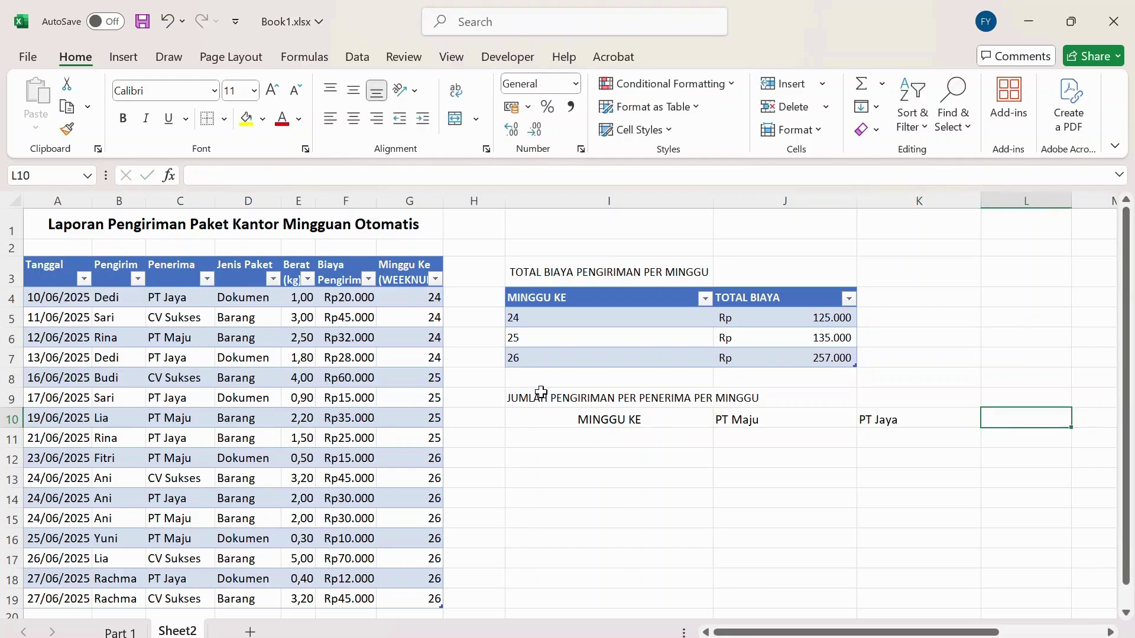
type("CV")
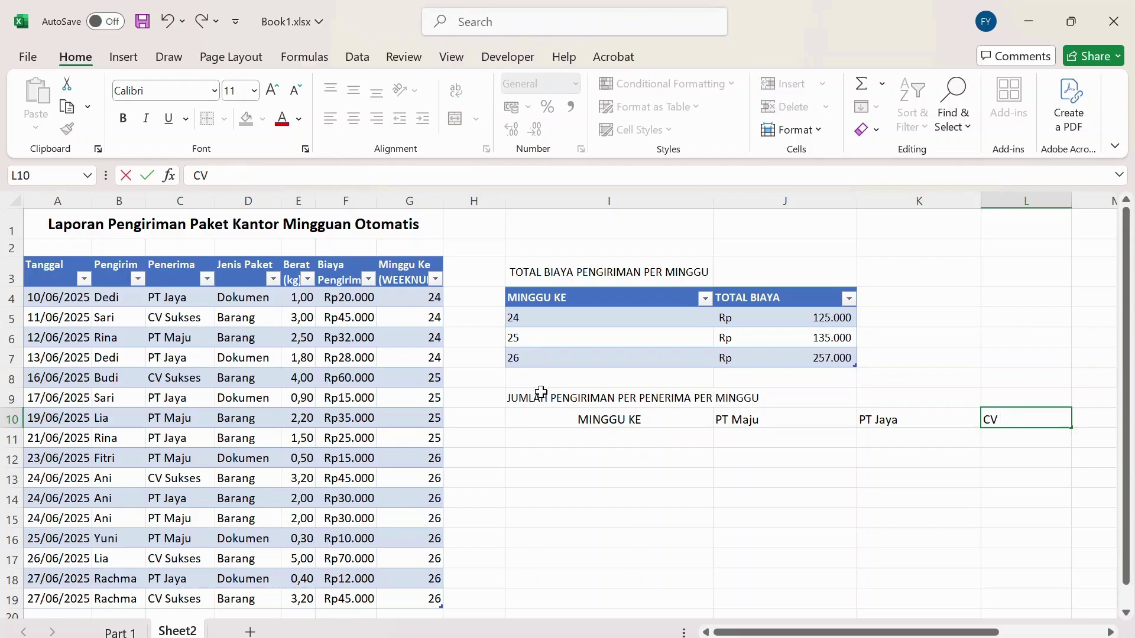
type(" Sukses")
key("Return")
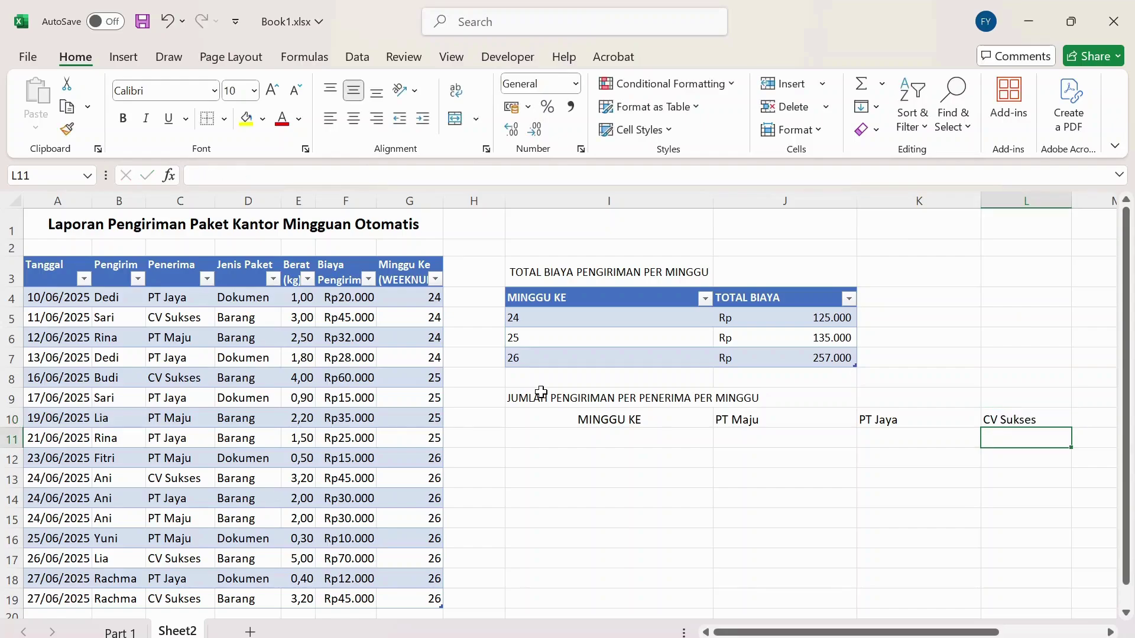
List the week numbers 24, 25 and 26 under MINGGU KE in I11:I13.
key("Left")
key("Left")
key("Left")
type("24")
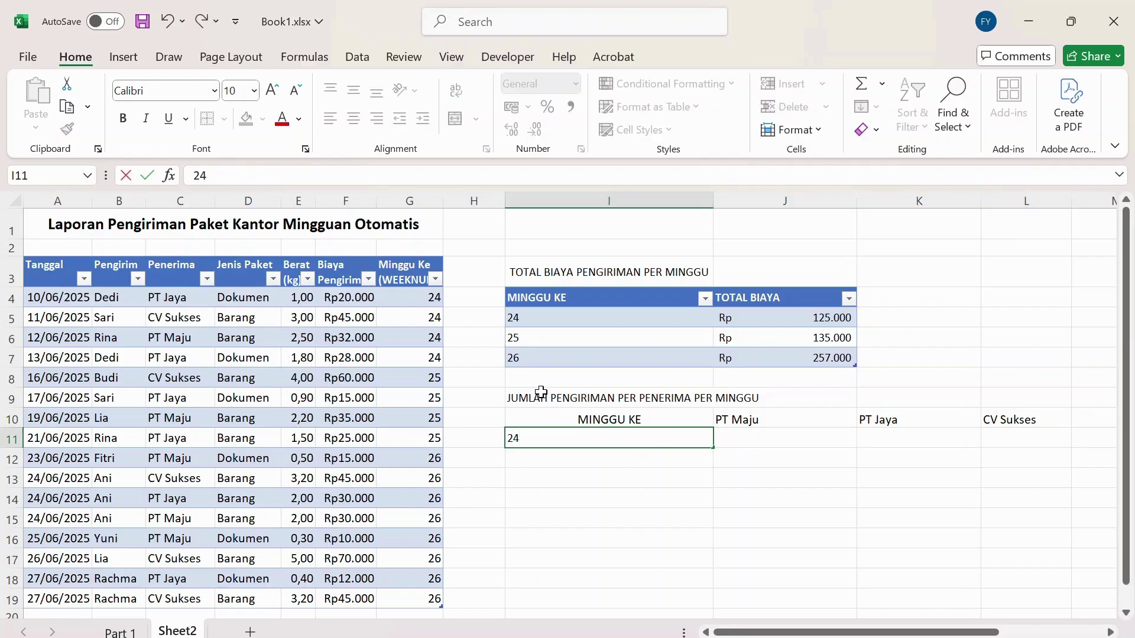
key("Return")
type("25")
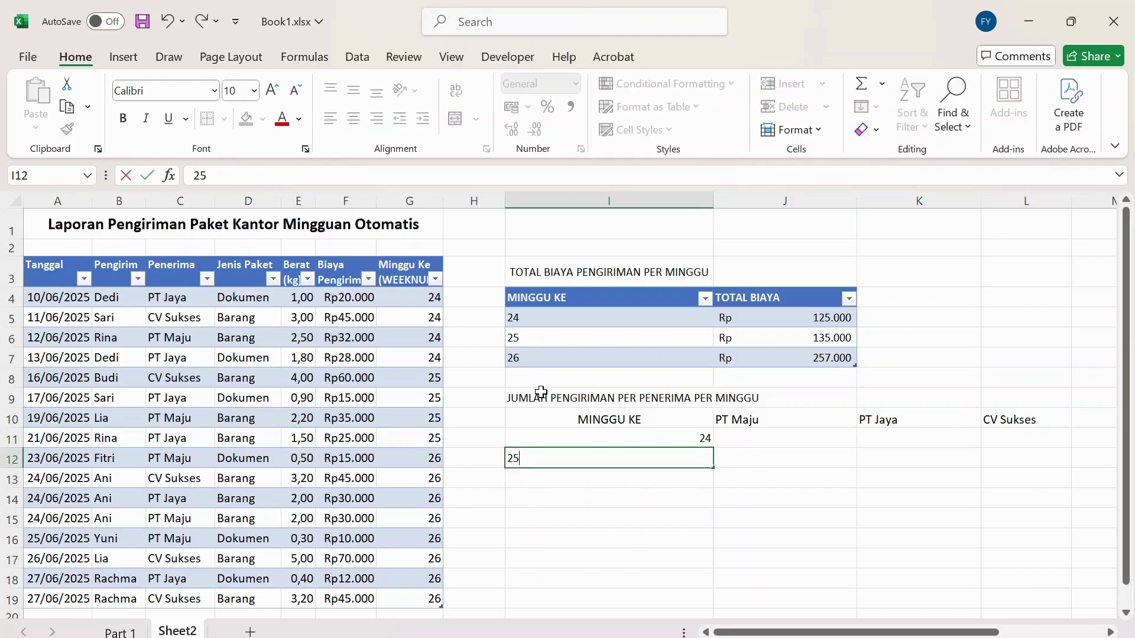
key("Return")
type("26")
key("Right")
Convert the recipient count range I10:L13 into a table with headers.
key("Up")
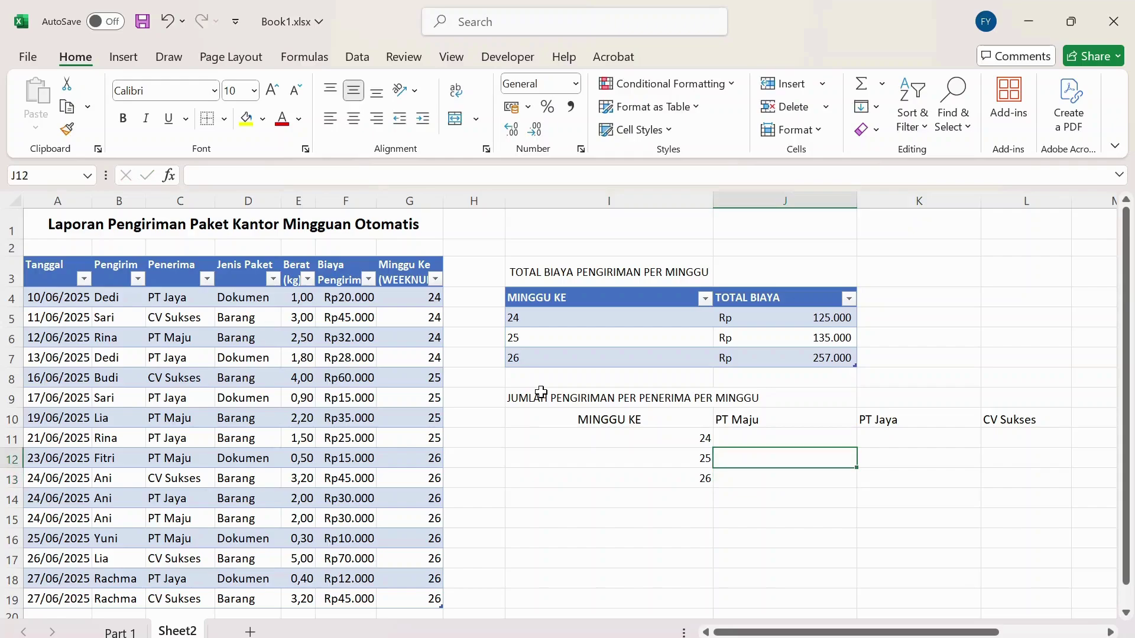
key("Up")
key("Left")
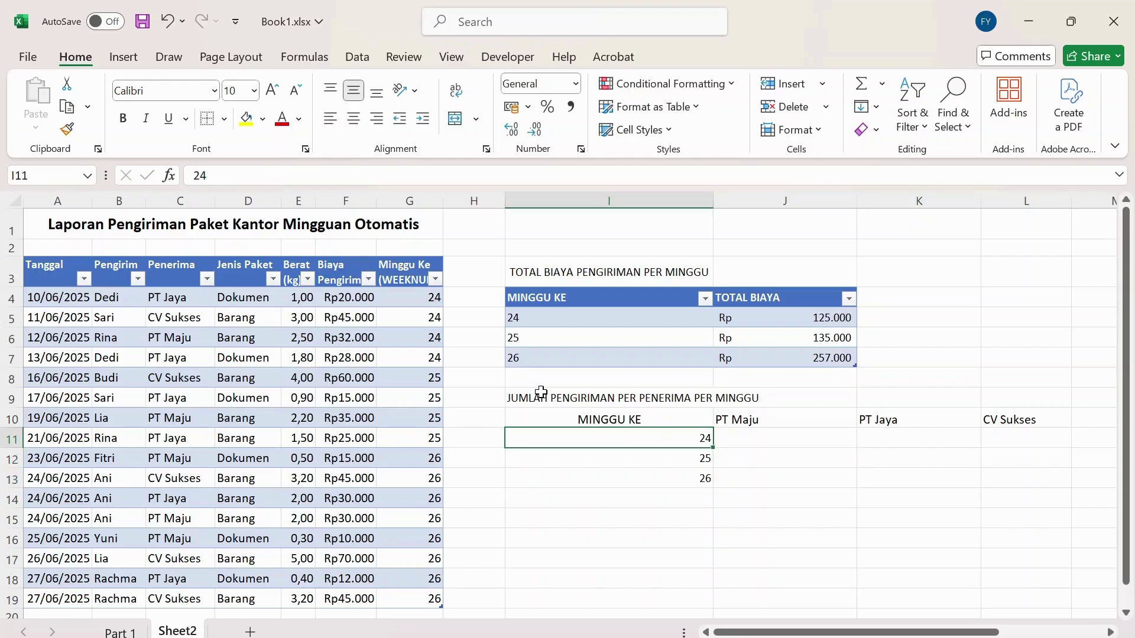
key("Up")
key("shift+Right")
key("shift+Right")
key("shift+Right")
key("shift+Down")
key("shift+Down")
key("shift+Down")
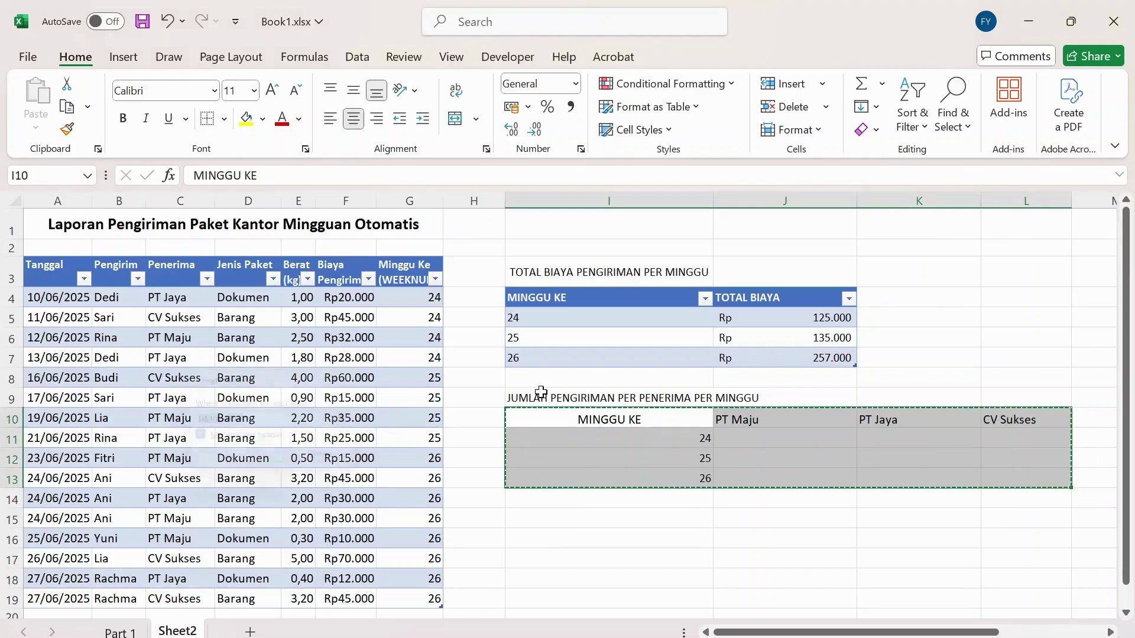
key("ctrl+t")
key("Return")
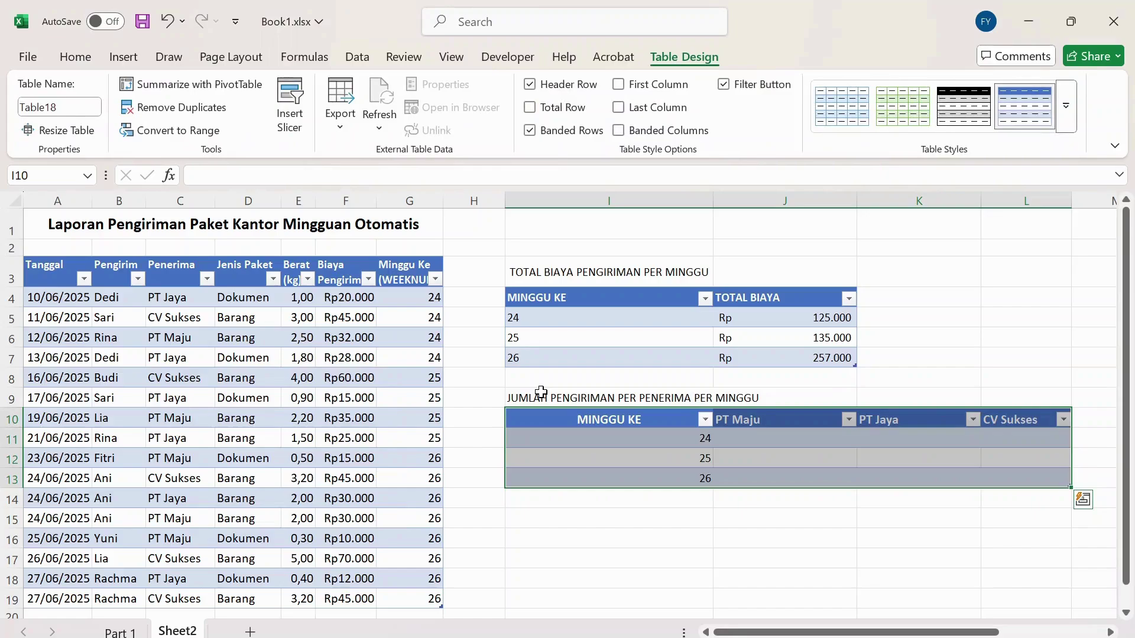
left_click(774, 457)
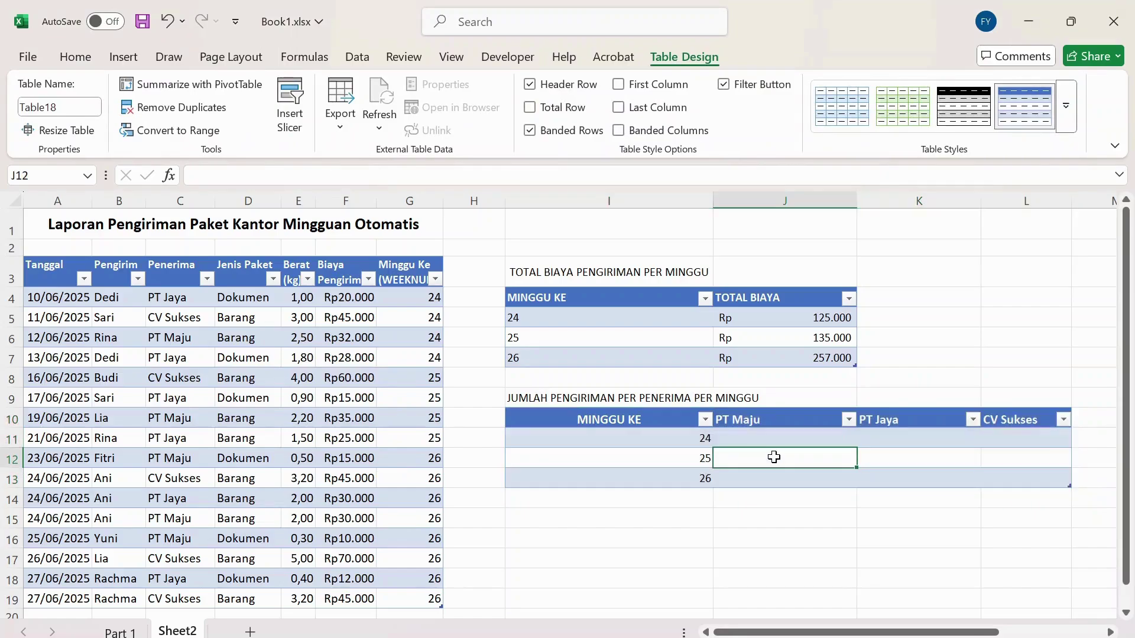
left_click(767, 438)
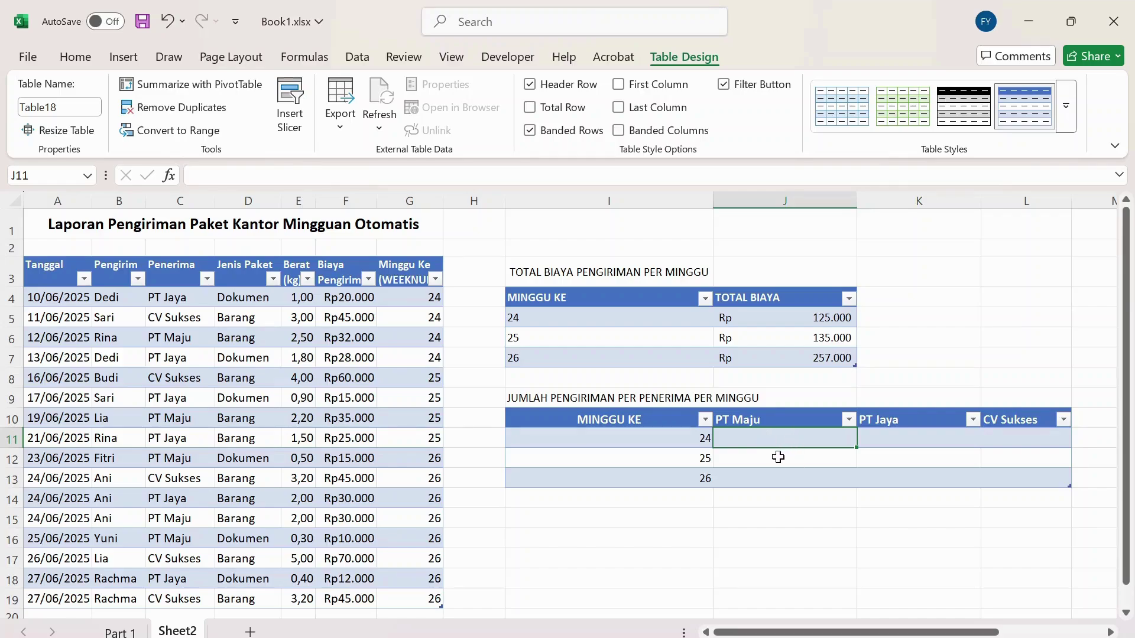
left_click(778, 457)
left_click(768, 443)
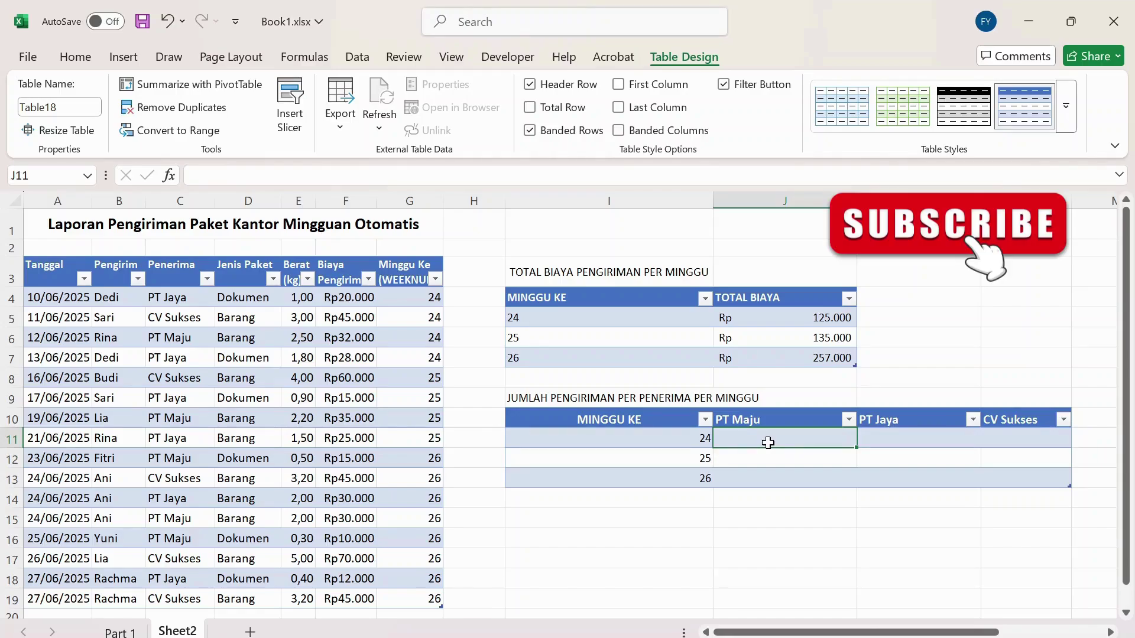
left_click(768, 456)
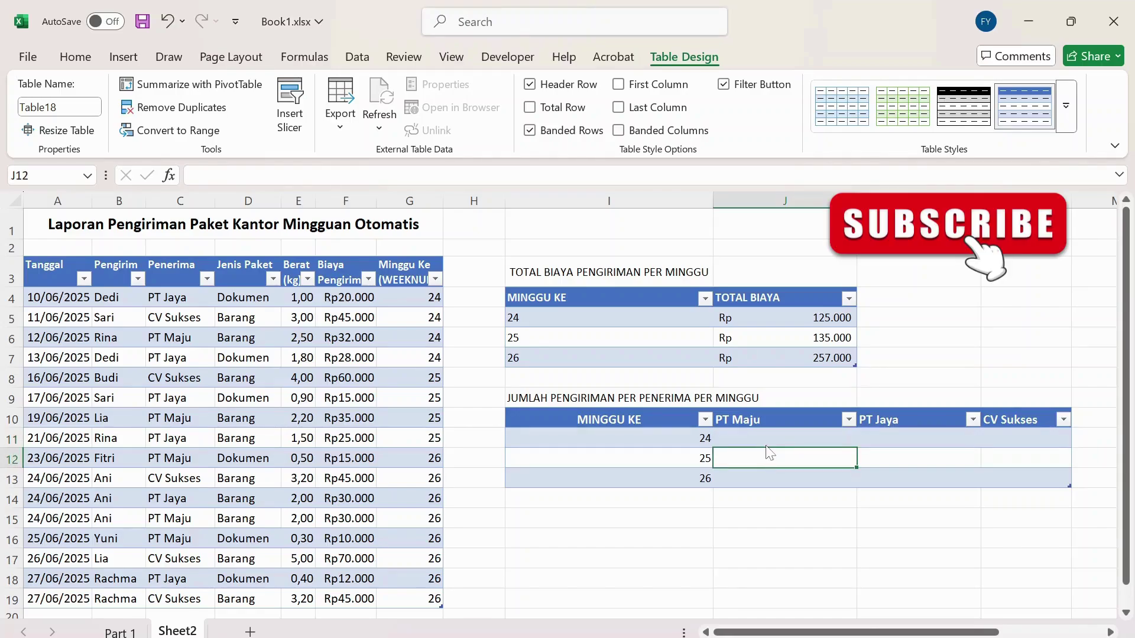
Fill the PT Maju column with weekly shipment counts, entering =COUNTIFS(Table2[Minggu Ke (WEEKNUM)];[@[MINGGU KE]];Table2[Penerima];Table18[[#Headers];[PT Maju]]) in J11.
left_click(756, 435)
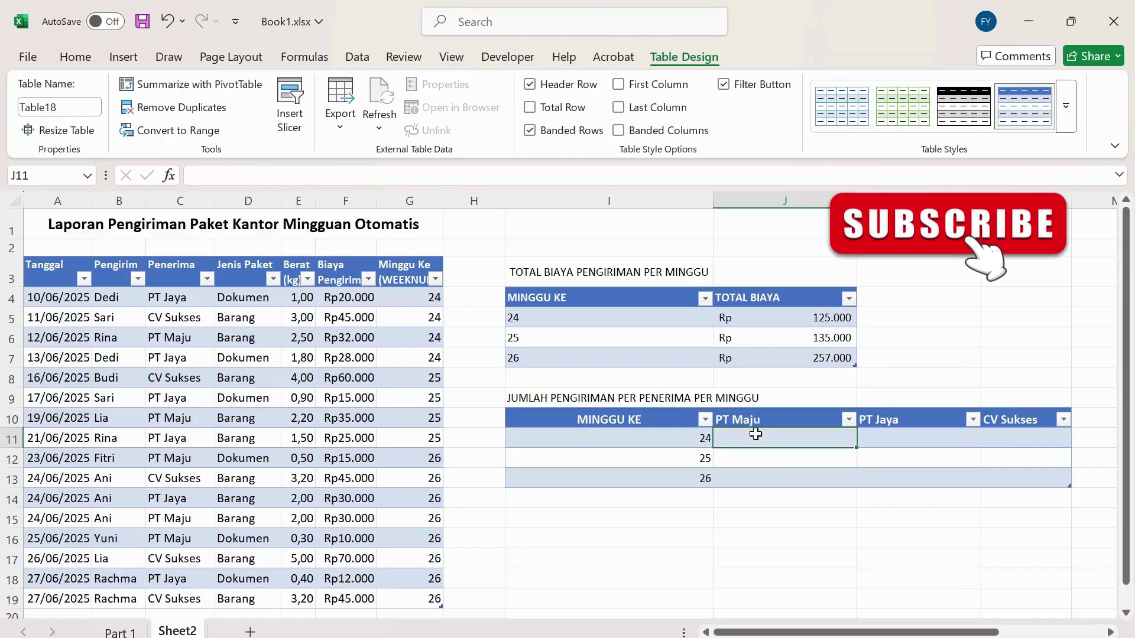
type("=countif")
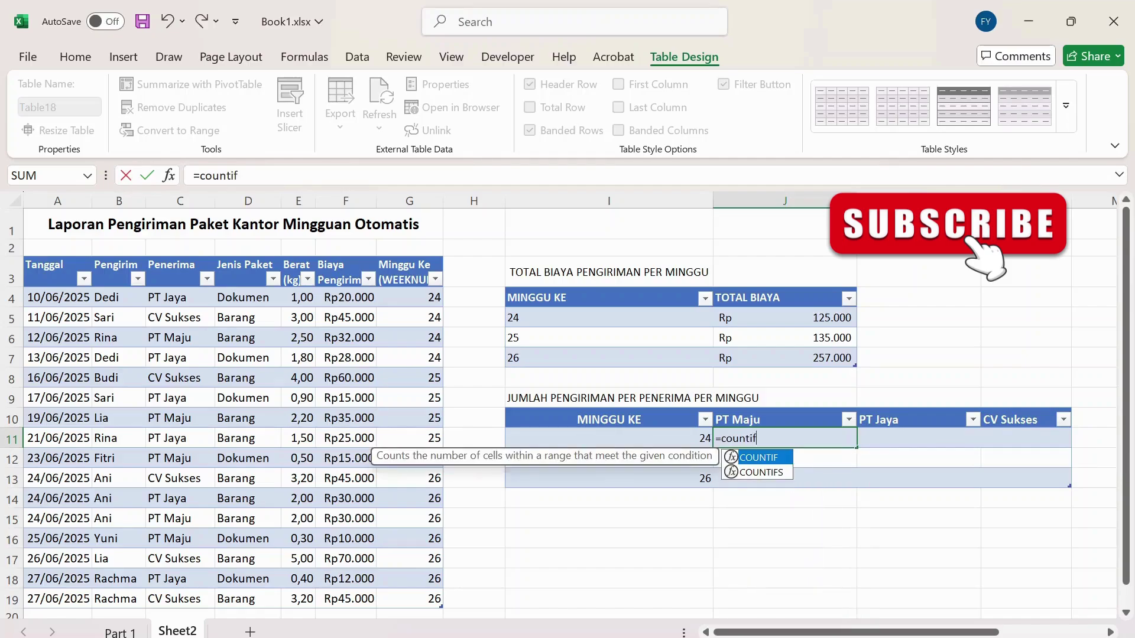
type("s(")
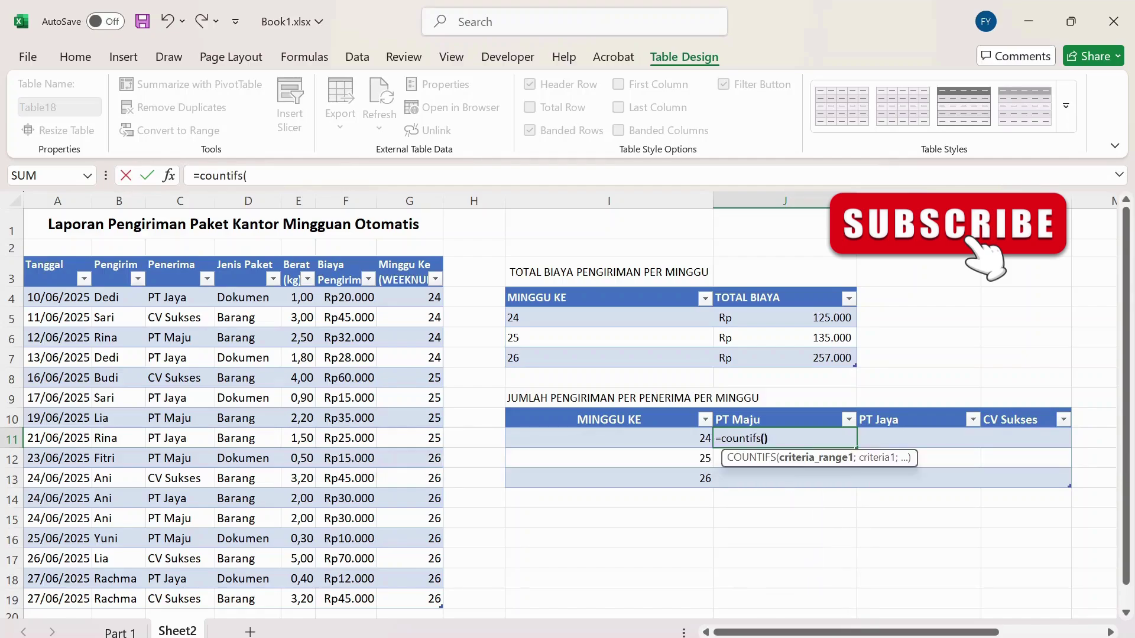
type(")")
key("Return")
key("Return")
left_click_drag(414, 297, 413, 588)
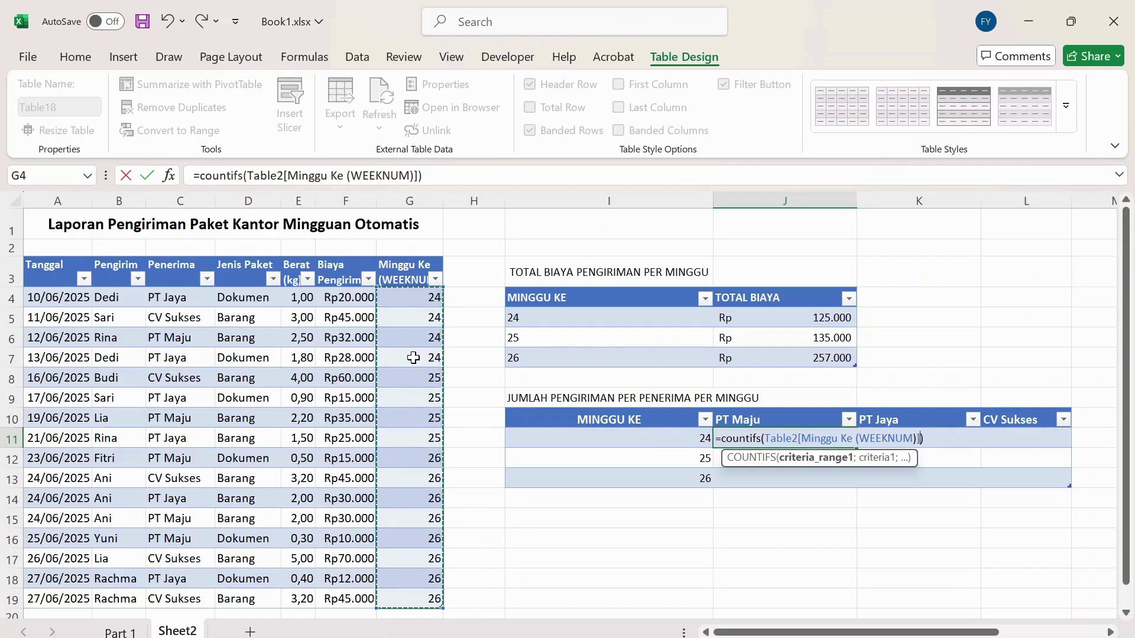
type(";")
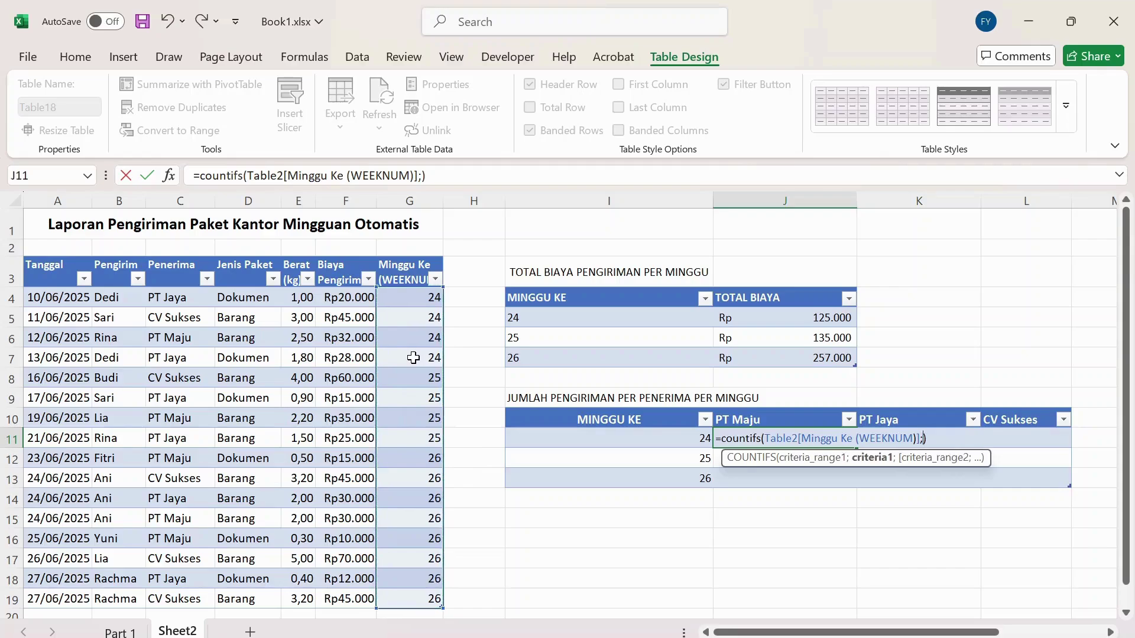
left_click(634, 438)
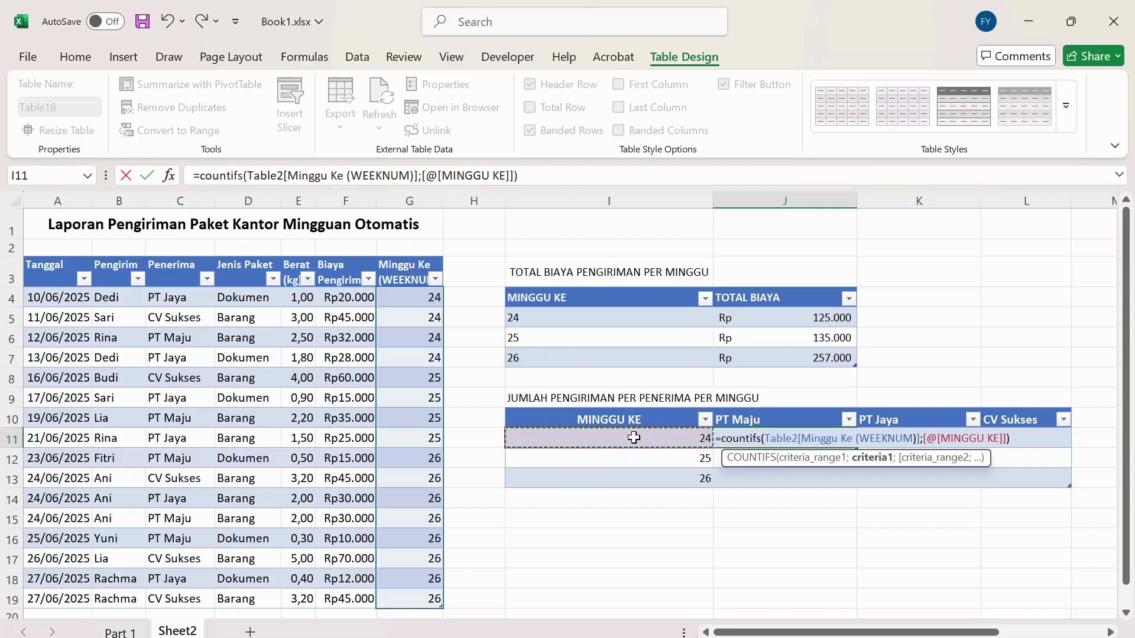
type(";")
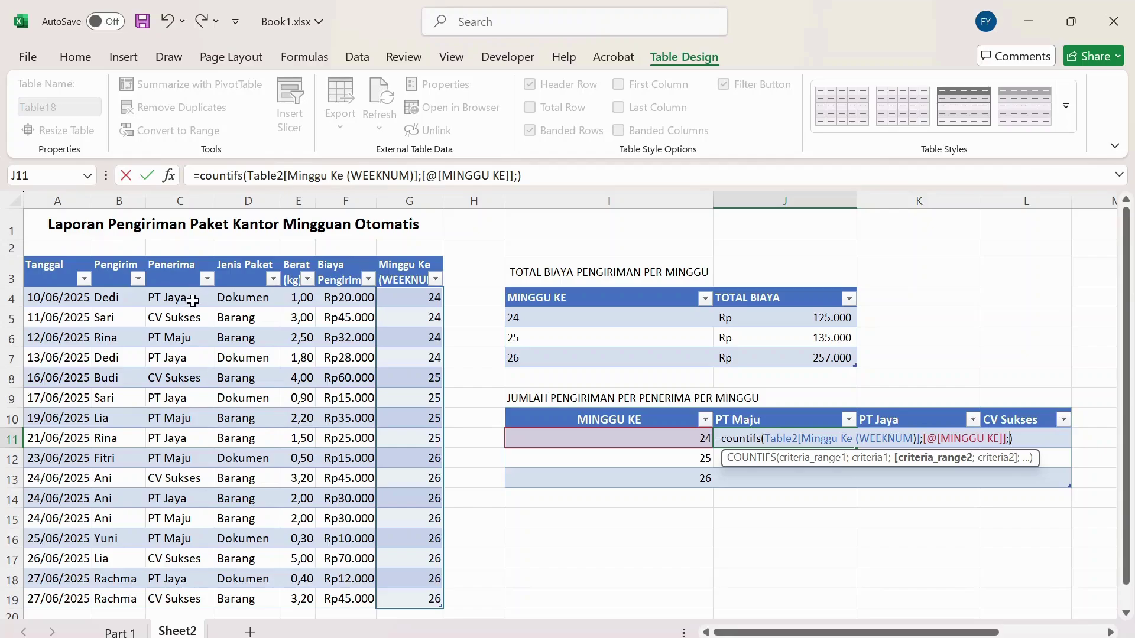
left_click_drag(185, 297, 190, 602)
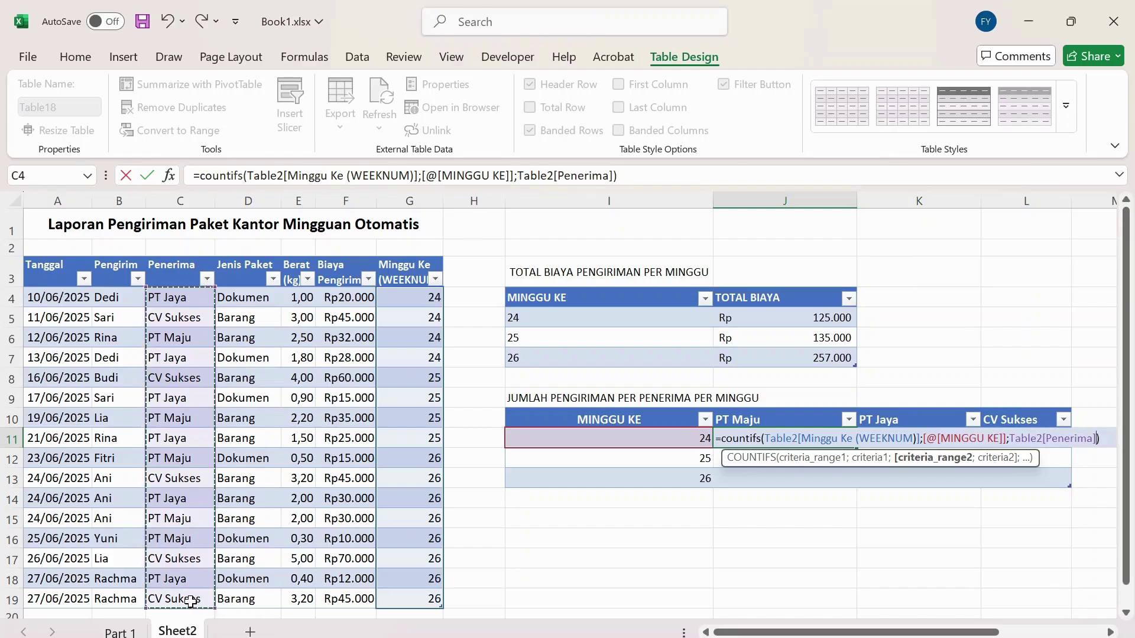
type(";")
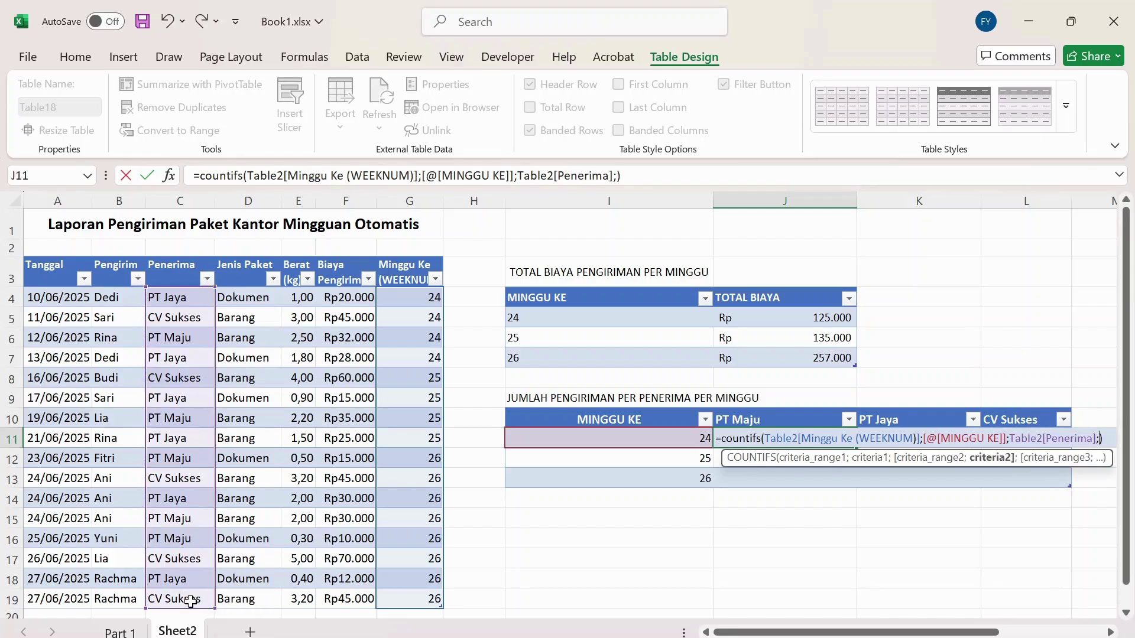
left_click(761, 422)
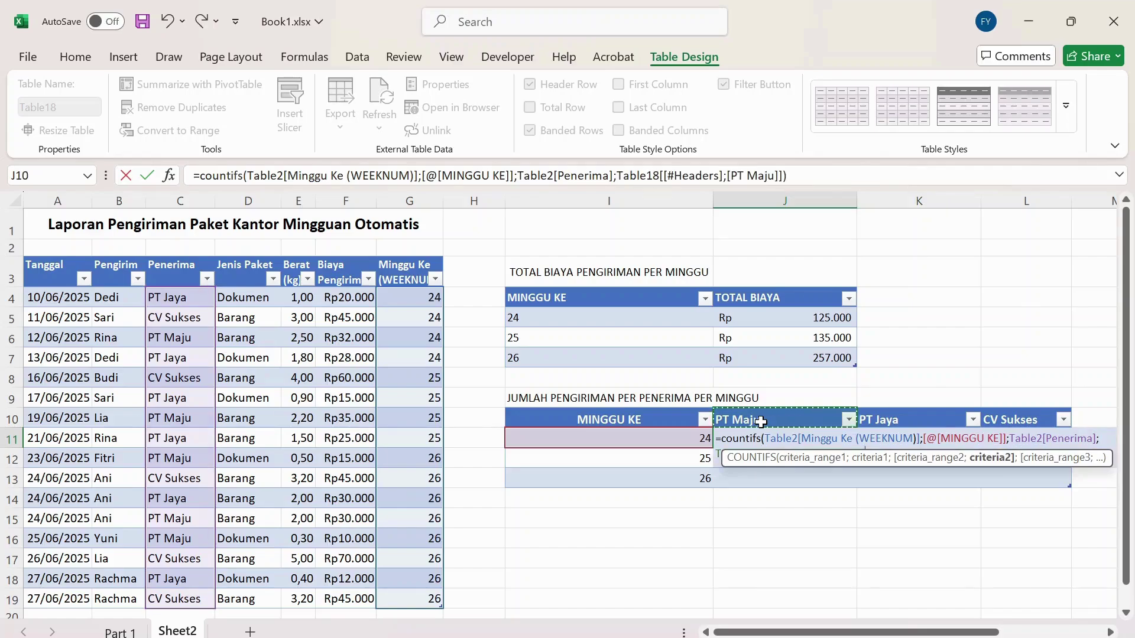
key("Return")
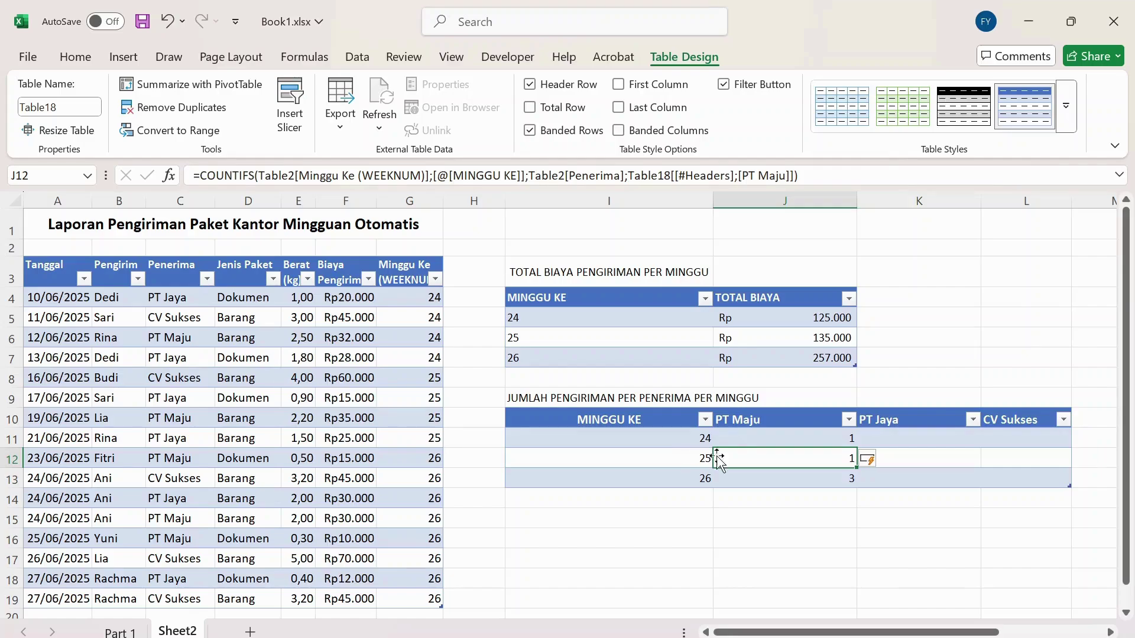
left_click(758, 478)
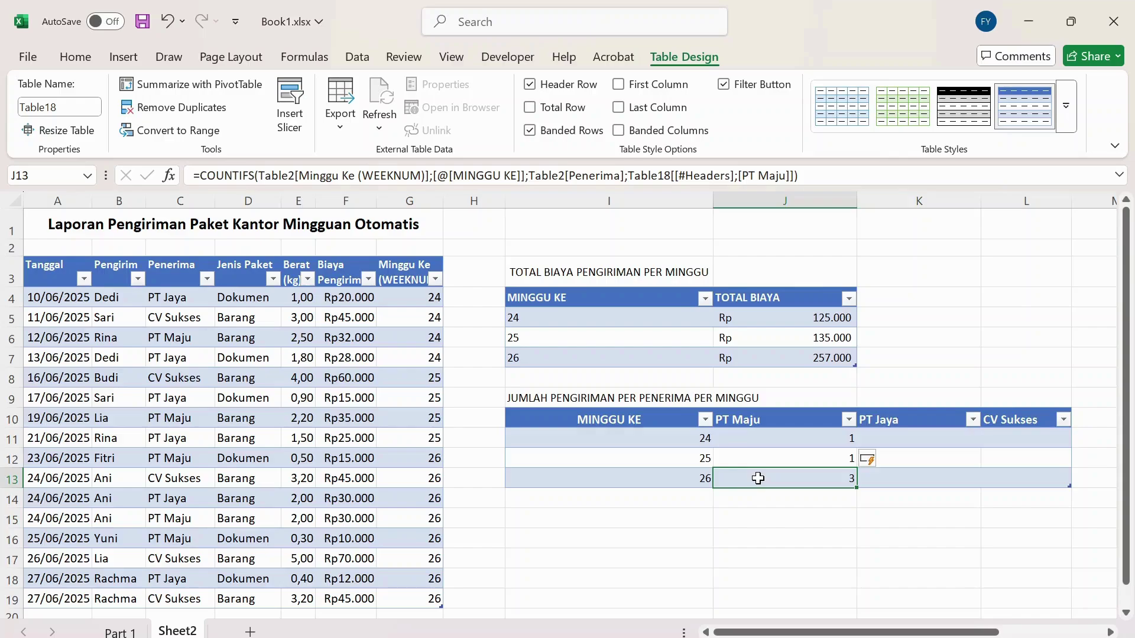
left_click(893, 444)
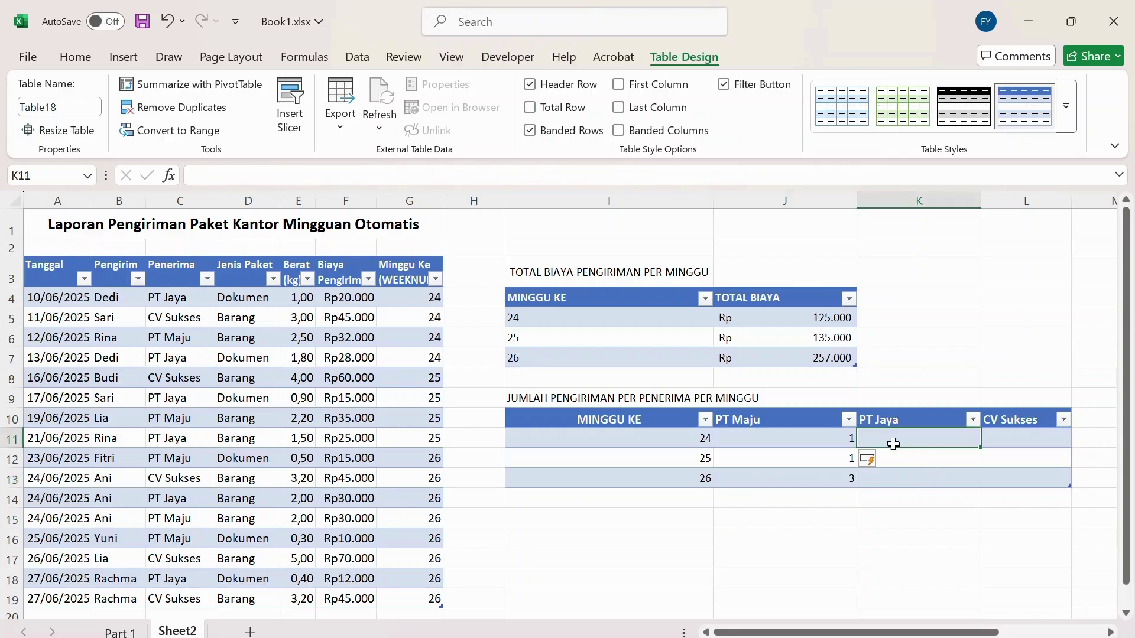
left_click(1013, 435)
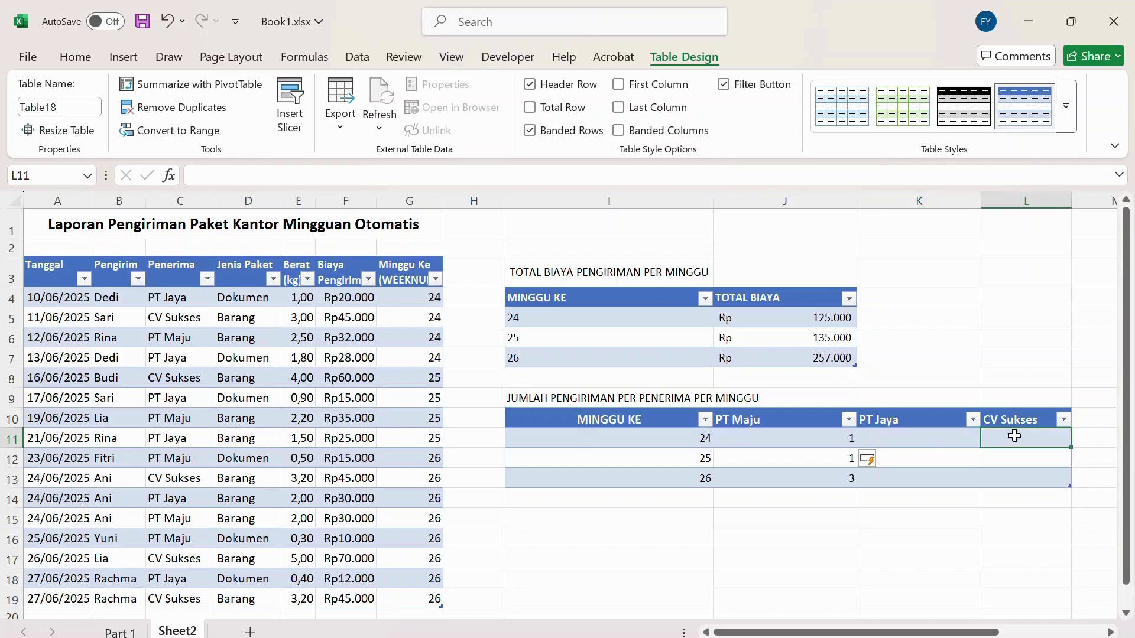
left_click(819, 440)
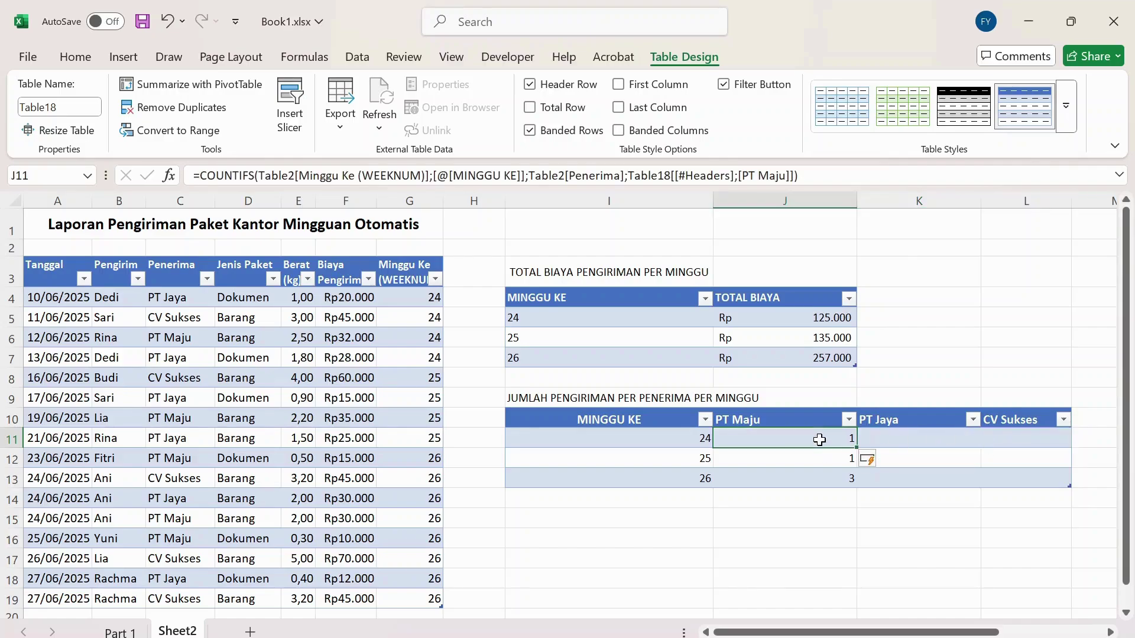
Copy the PT Maju COUNTIFS formula from J11 into K11 of the PT Jaya column.
key("ctrl+c")
key("Right")
key("ctrl+v")
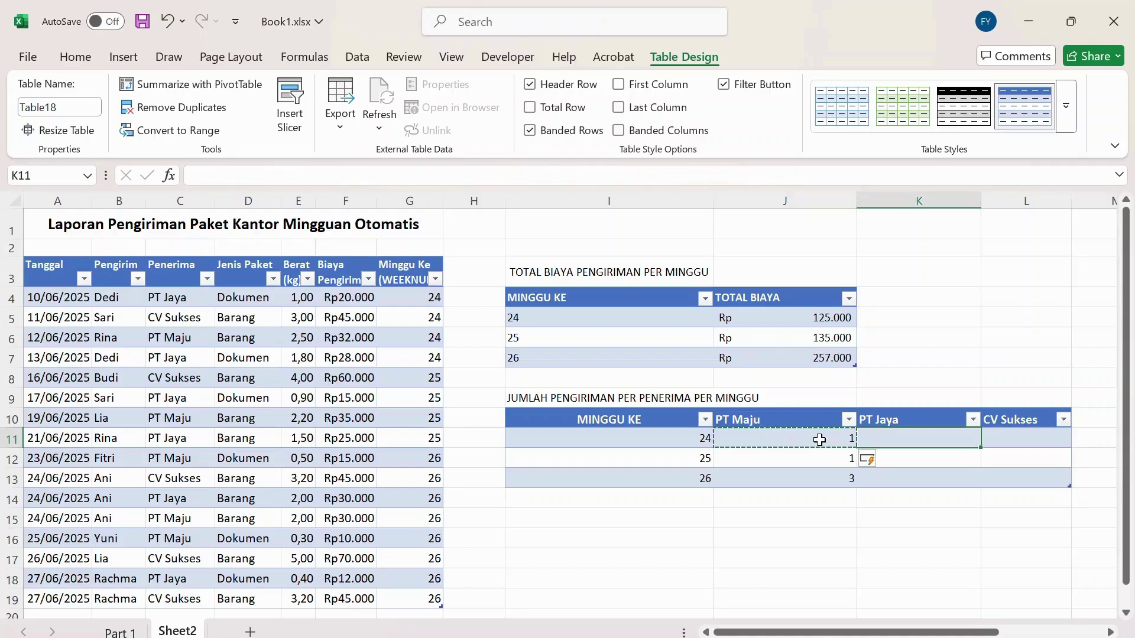
Replace the last criterion of the K11 formula with the PT Jaya header reference, Table18[[#Headers];[PT Jaya]].
key("F2")
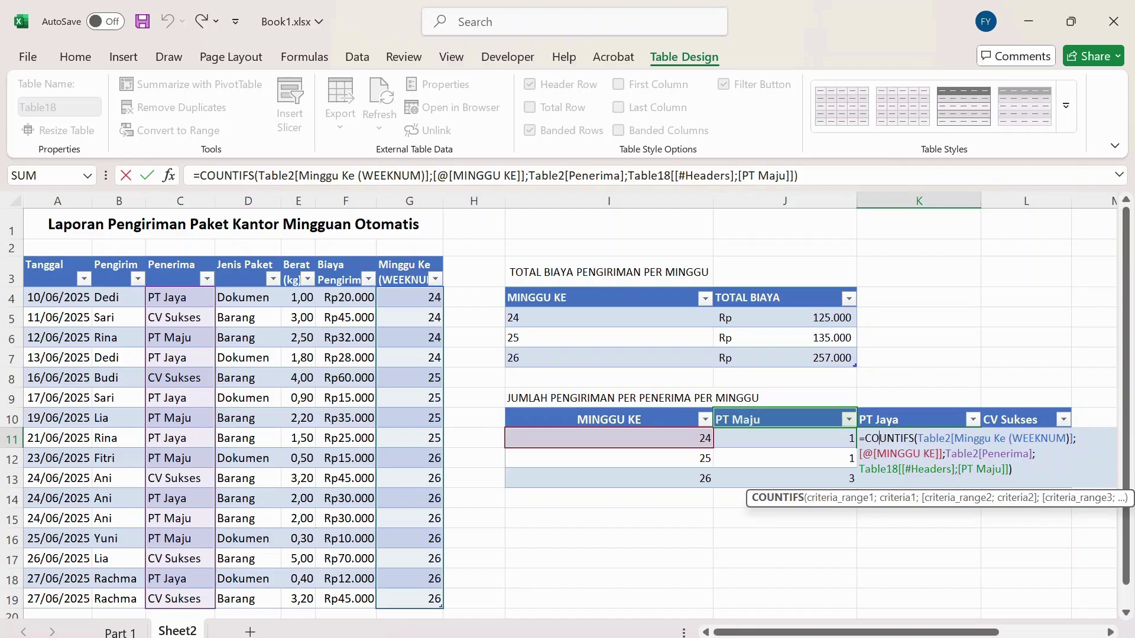
left_click(786, 176)
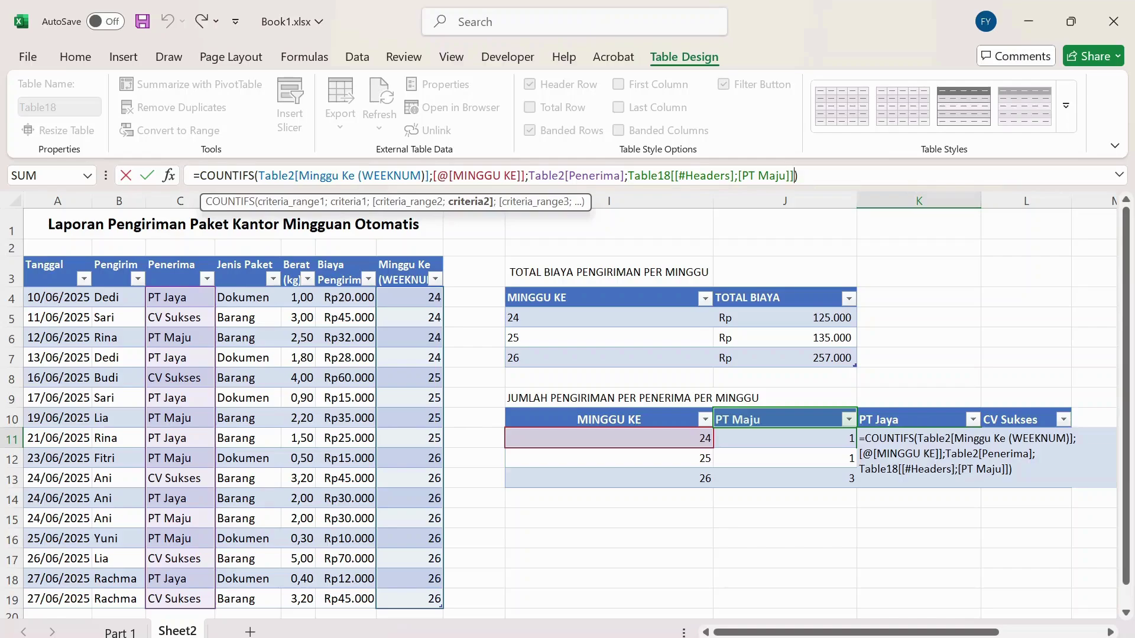
key("BackSpace")
key("BackSpace")
key("BackSpace")
key("BackSpace")
key("BackSpace")
key("BackSpace")
key("BackSpace")
key("BackSpace")
key("BackSpace")
key("BackSpace")
key("BackSpace")
key("BackSpace")
key("BackSpace")
key("BackSpace")
key("BackSpace")
key("BackSpace")
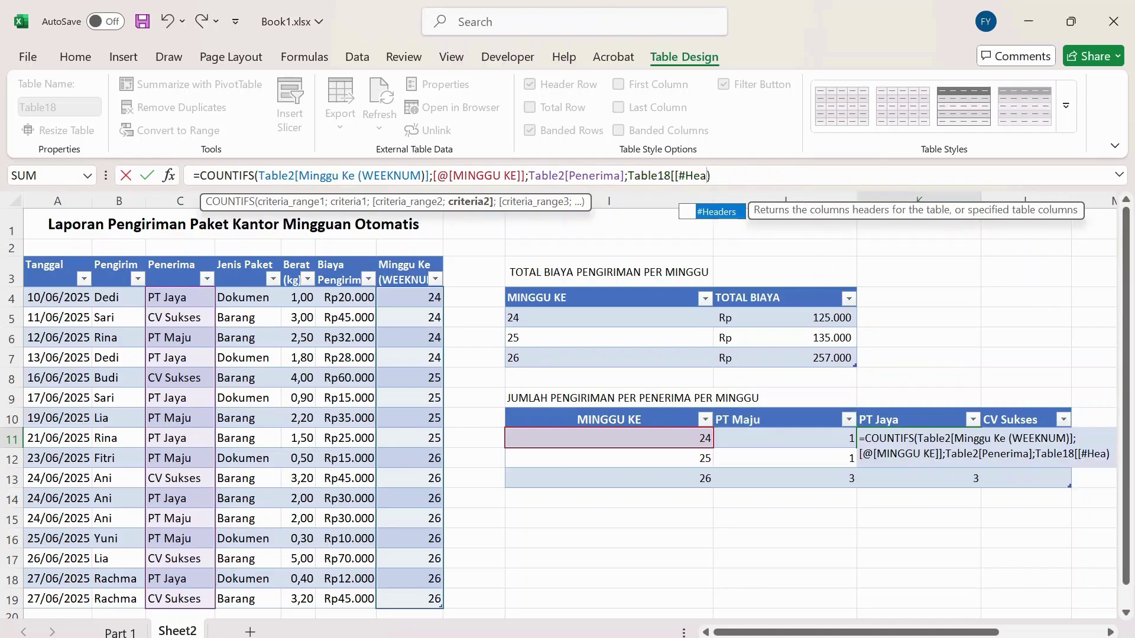
key("BackSpace")
key("BackSpace")
key("BackSpace")
key("BackSpace")
key("BackSpace")
key("BackSpace")
key("BackSpace")
key("BackSpace")
key("BackSpace")
key("BackSpace")
key("BackSpace")
key("BackSpace")
key("BackSpace")
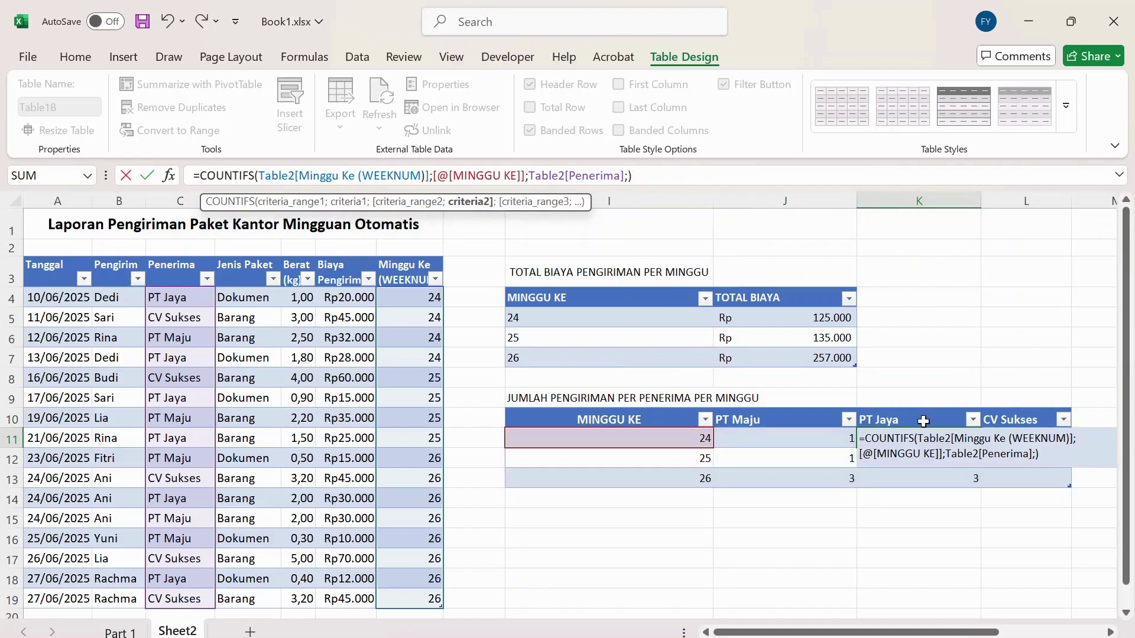
left_click(923, 421)
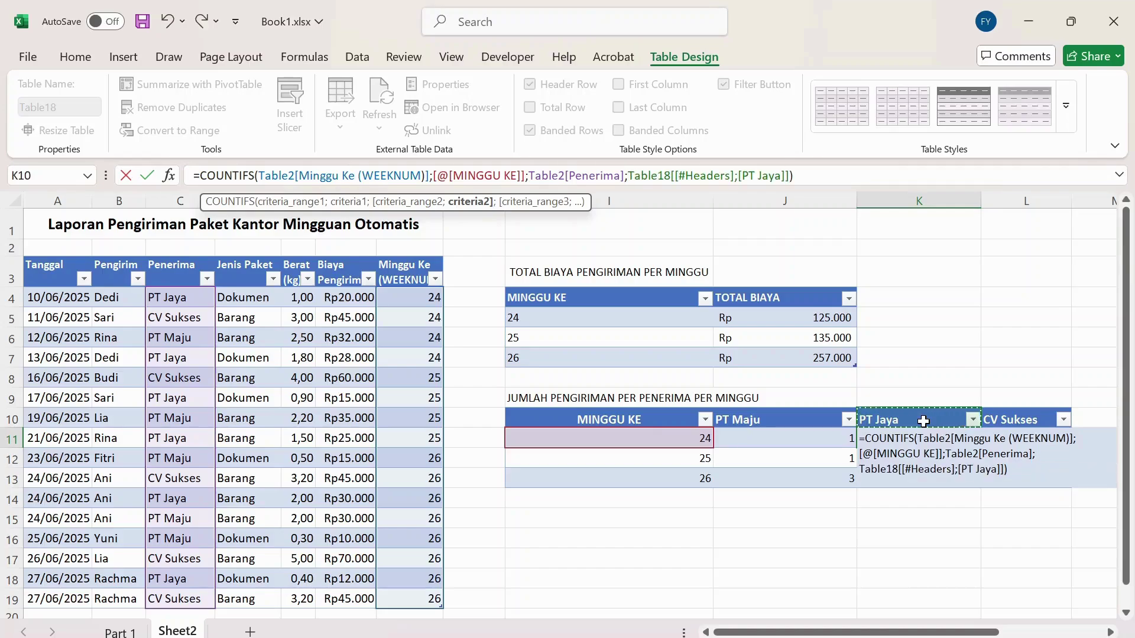
key("Return")
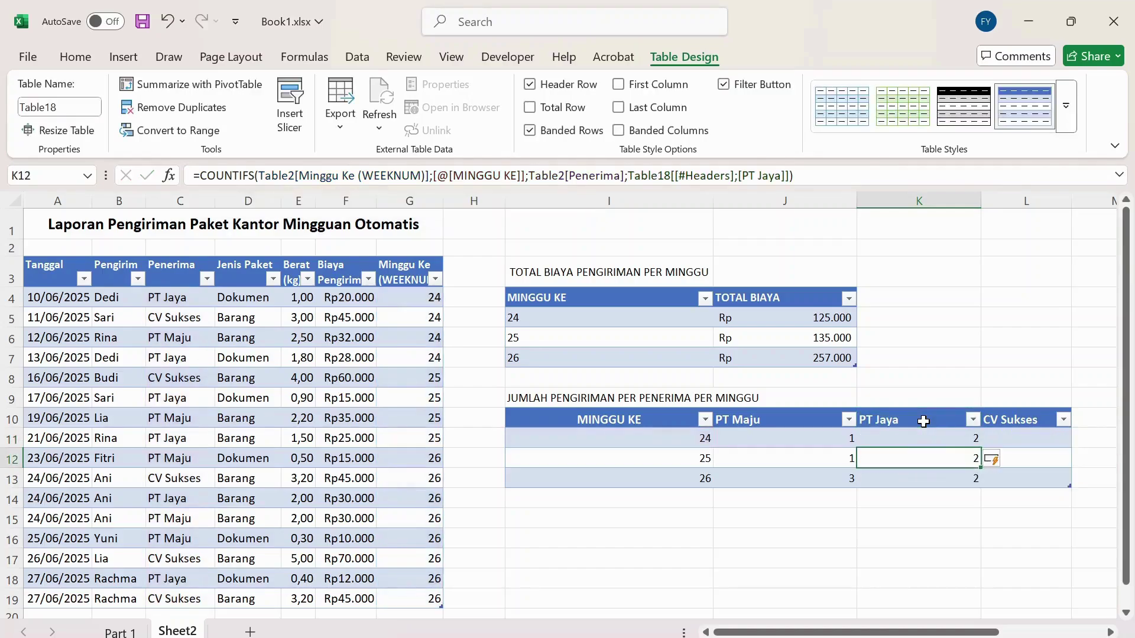
Copy the PT Jaya COUNTIFS formula from K11 into L11 of the CV Sukses column.
left_click(1005, 439)
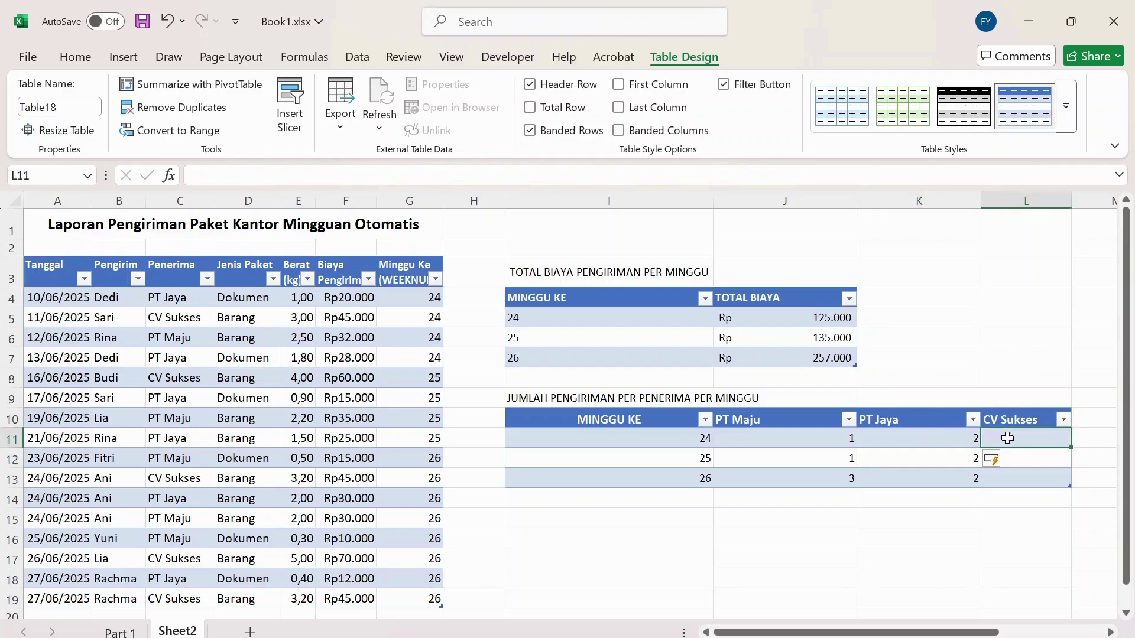
left_click(960, 437)
key("ctrl+c")
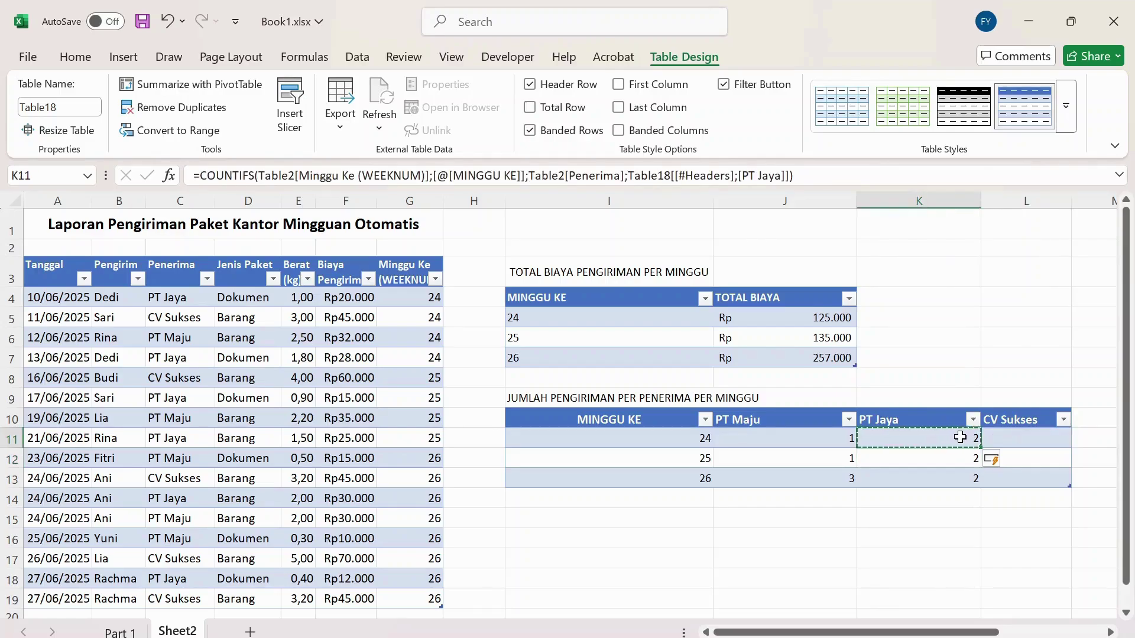
key("Right")
key("ctrl+v")
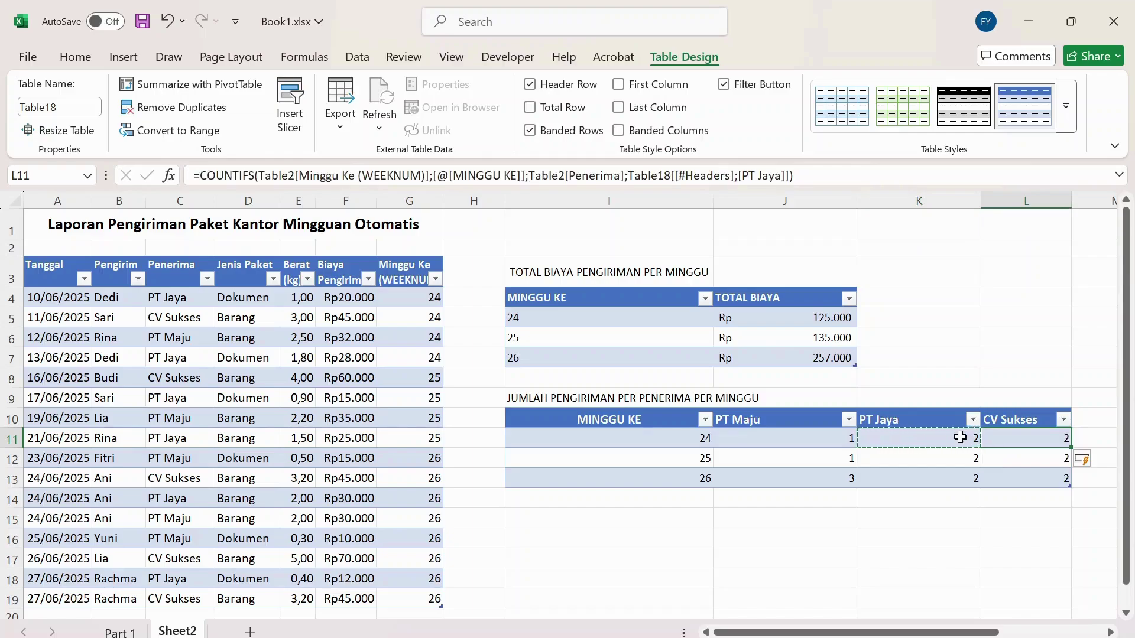
Replace the last criterion of the L11 formula with the CV Sukses header reference, Table18[[#Headers];[CV Sukses]].
double_click(999, 437)
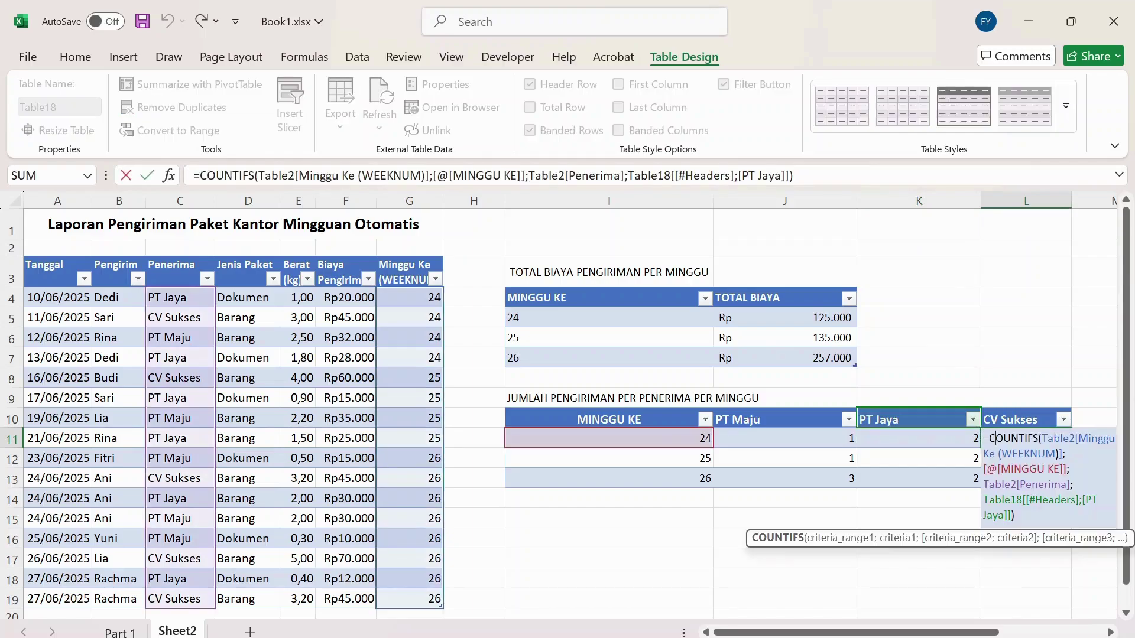
left_click(790, 176)
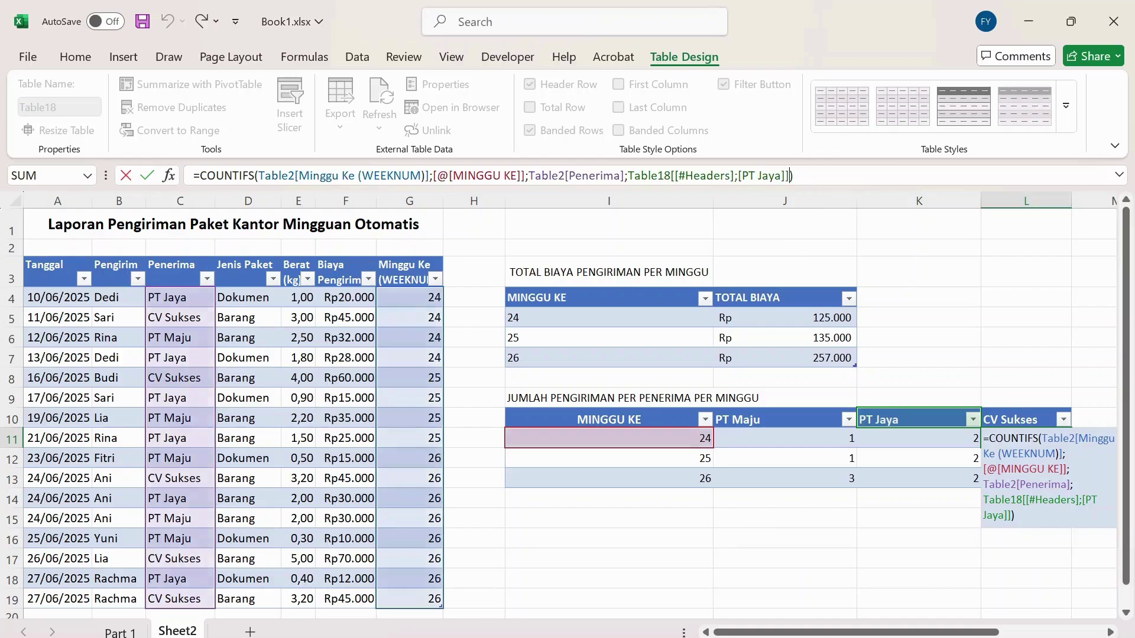
key("BackSpace")
key("BackSpace")
key("BackSpace")
key("BackSpace")
key("BackSpace")
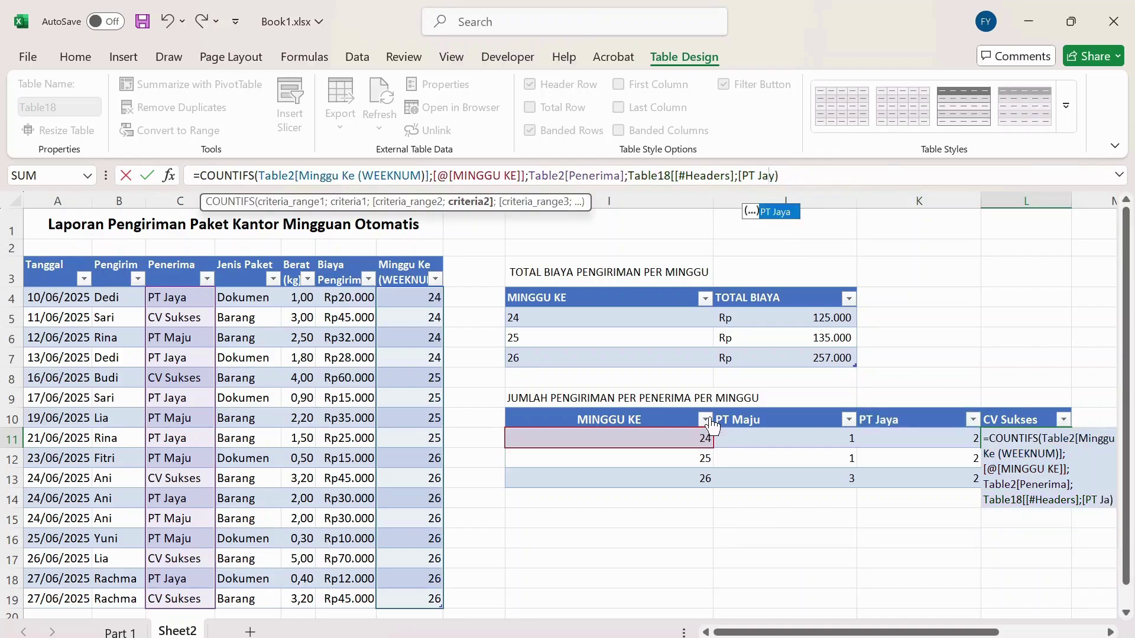
key("BackSpace")
key("BackSpace")
key("BackSpace")
key("BackSpace")
key("BackSpace")
key("BackSpace")
key("BackSpace")
key("BackSpace")
key("BackSpace")
key("BackSpace")
key("BackSpace")
key("BackSpace")
key("BackSpace")
key("BackSpace")
key("BackSpace")
key("BackSpace")
key("BackSpace")
key("BackSpace")
key("BackSpace")
key("BackSpace")
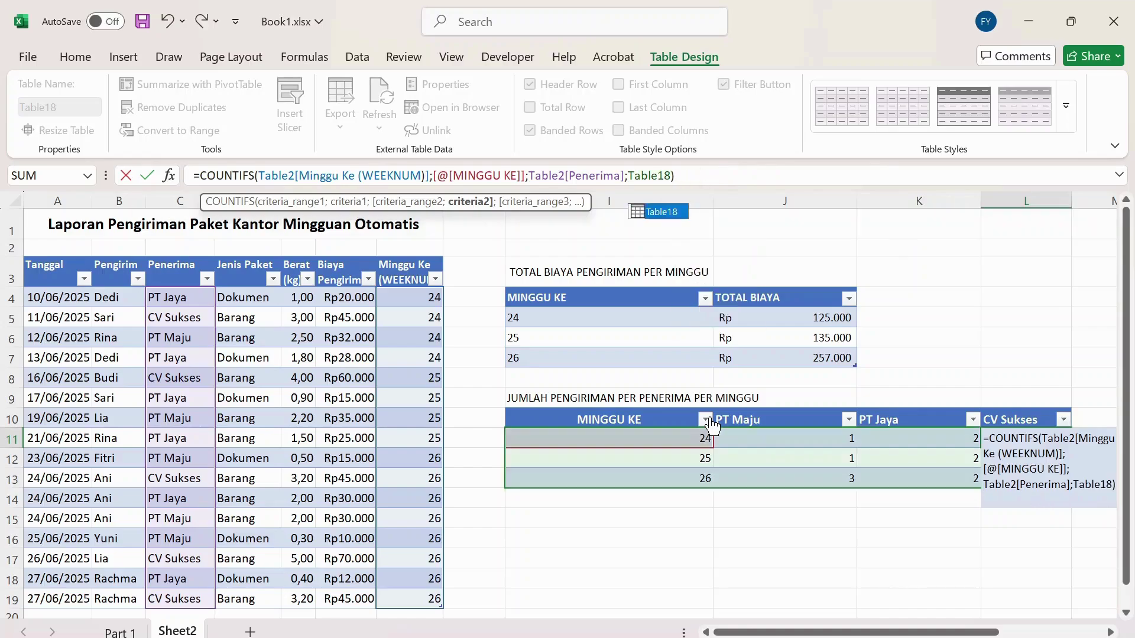
key("BackSpace")
key("BackSpace")
key("BackSpace")
key("BackSpace")
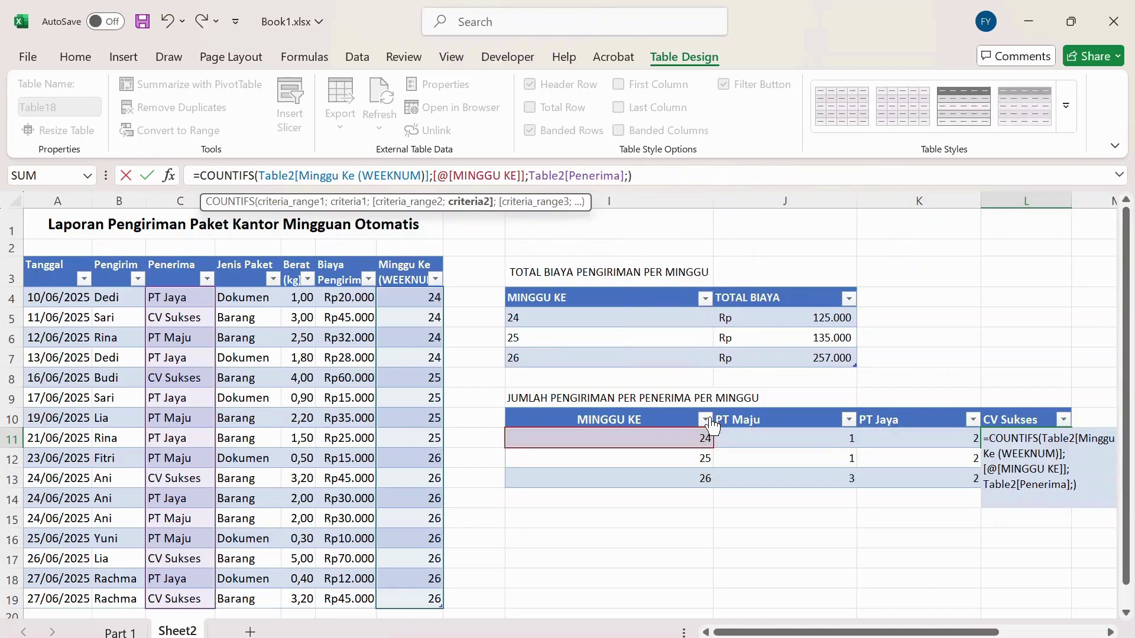
left_click(1021, 415)
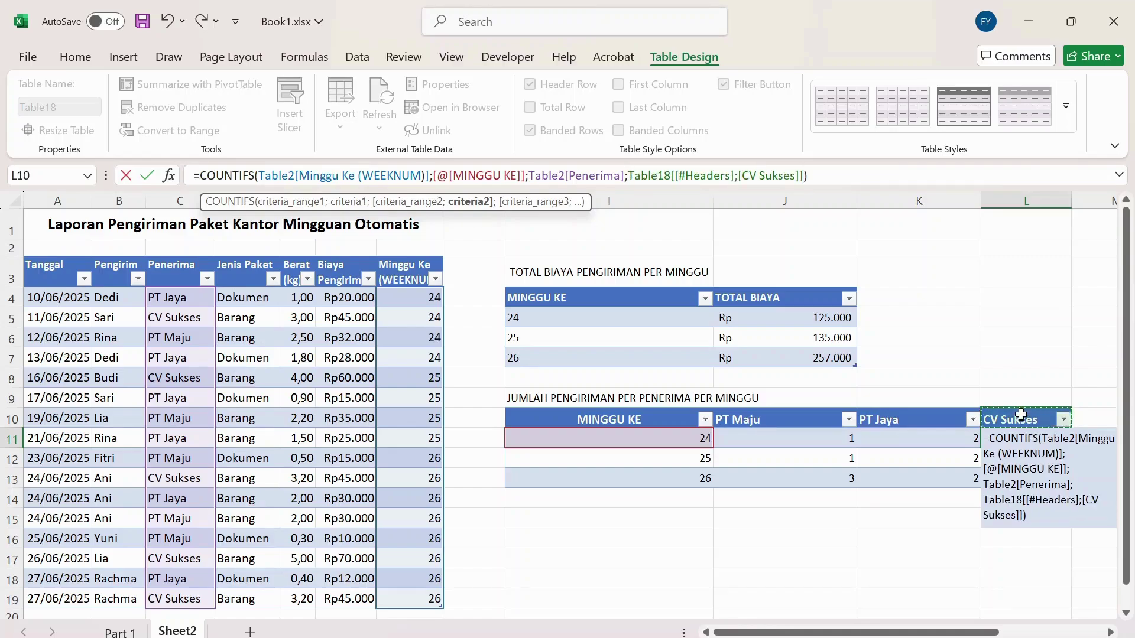
key("Return")
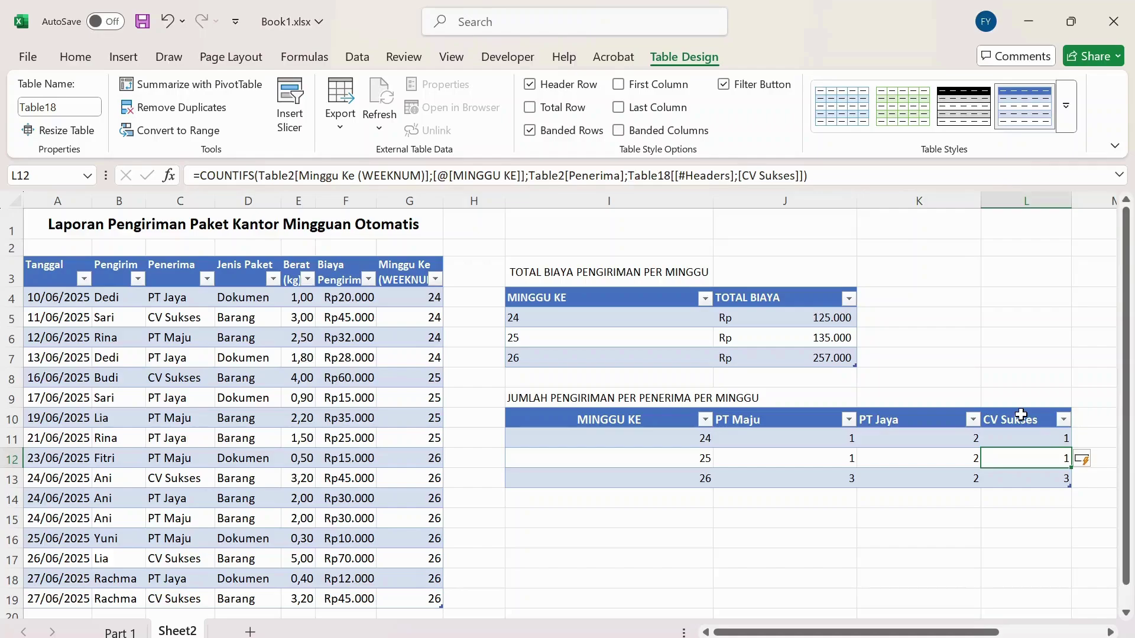
Examine the week 26 shipment counts for each recipient across row 13 of the recipient table.
left_click(660, 532)
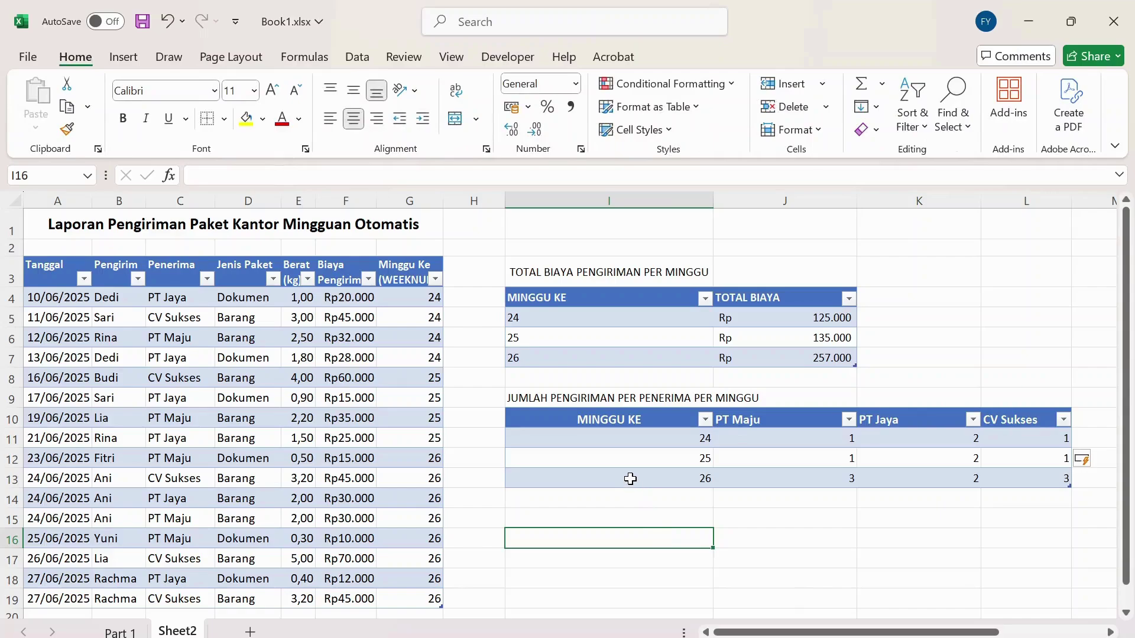
left_click(635, 485)
key("Right")
key("Right")
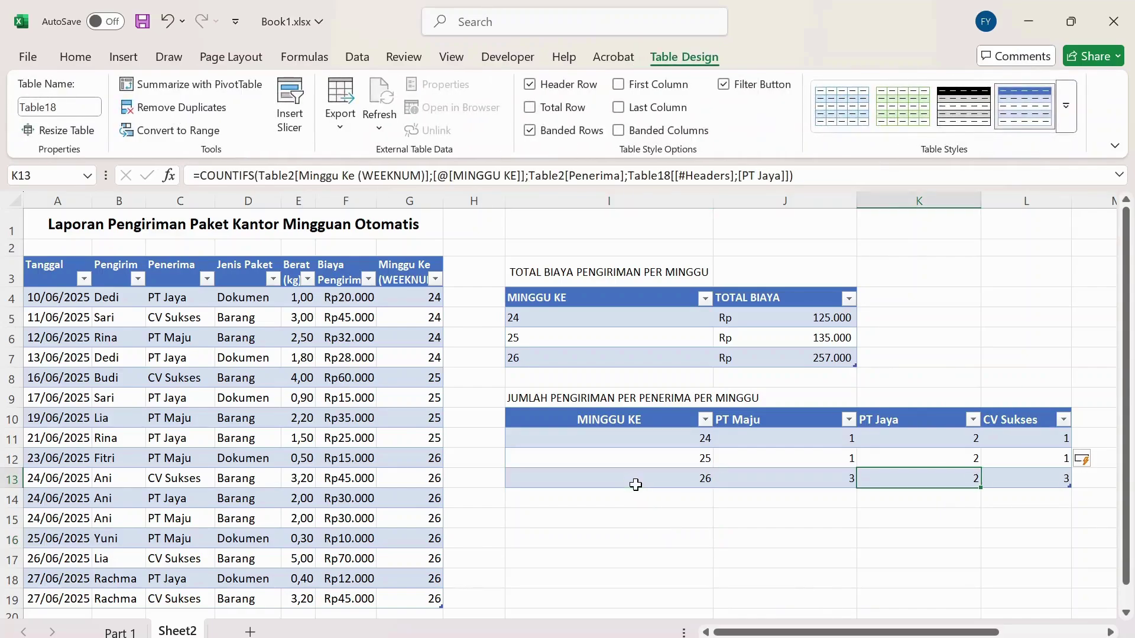
key("Left")
key("Right")
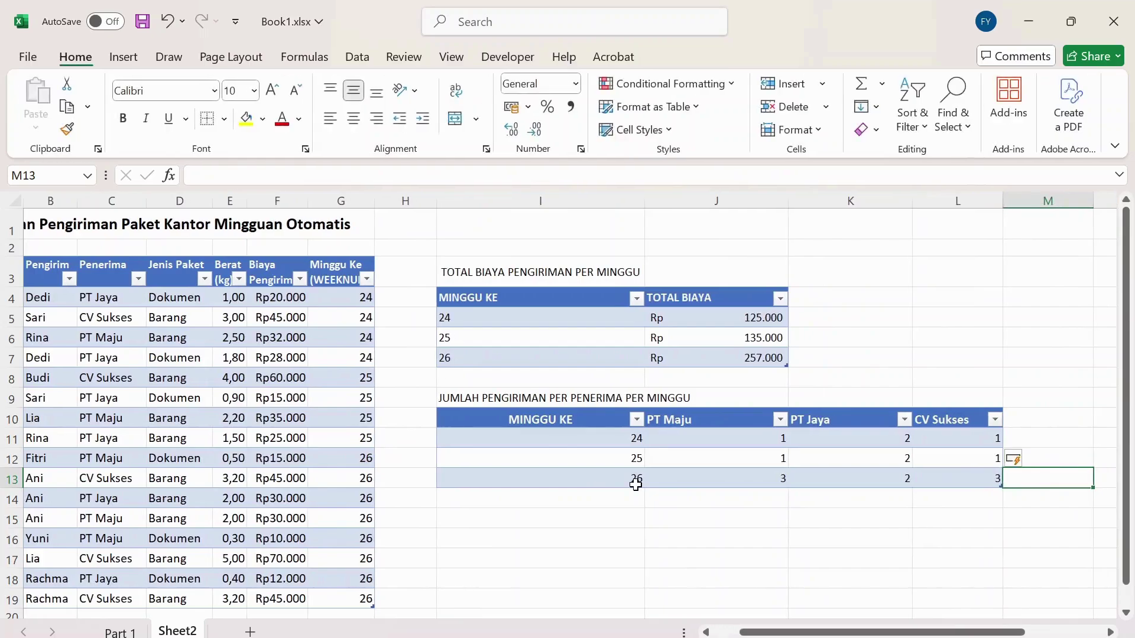
key("Left")
key("Left")
key("Left")
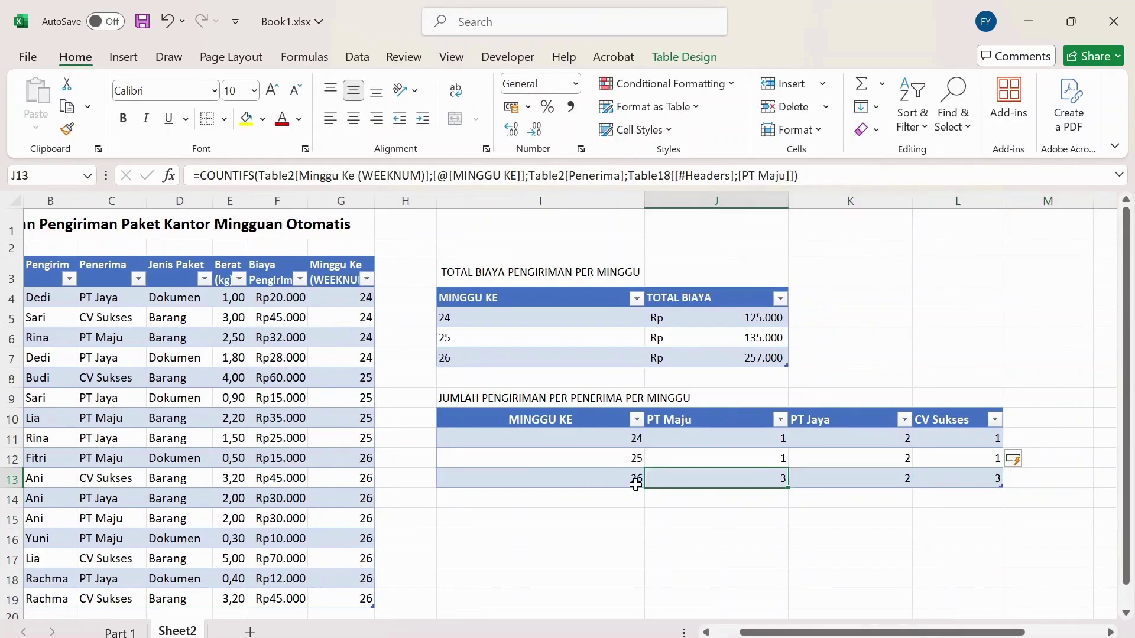
key("Left")
key("Left")
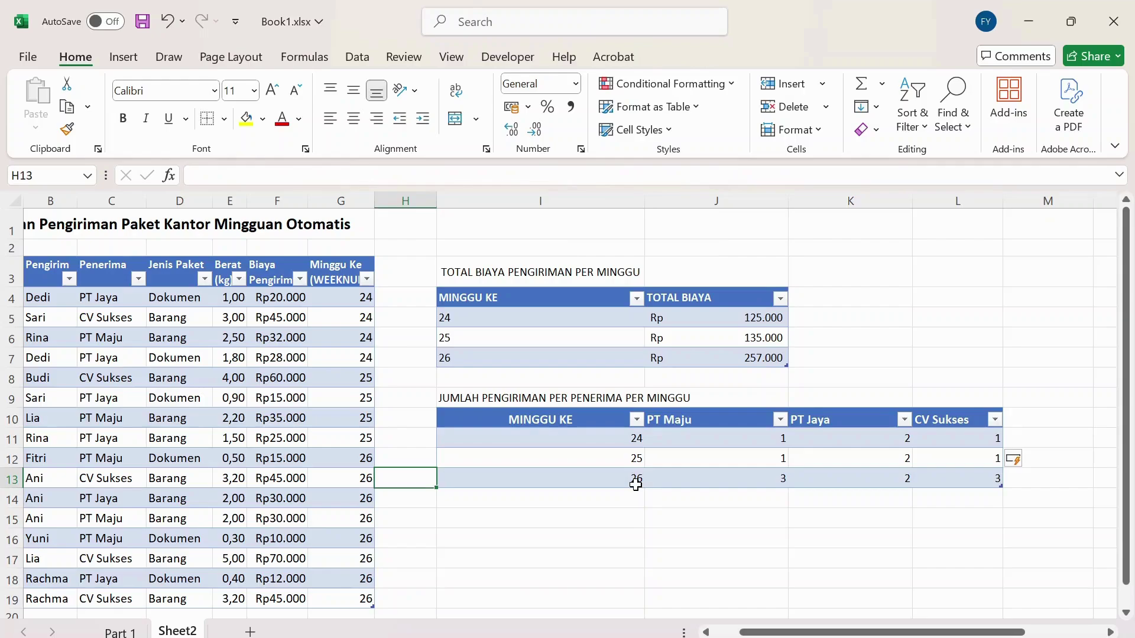
key("Right")
key("Right")
key("Right")
key("Left")
key("Left")
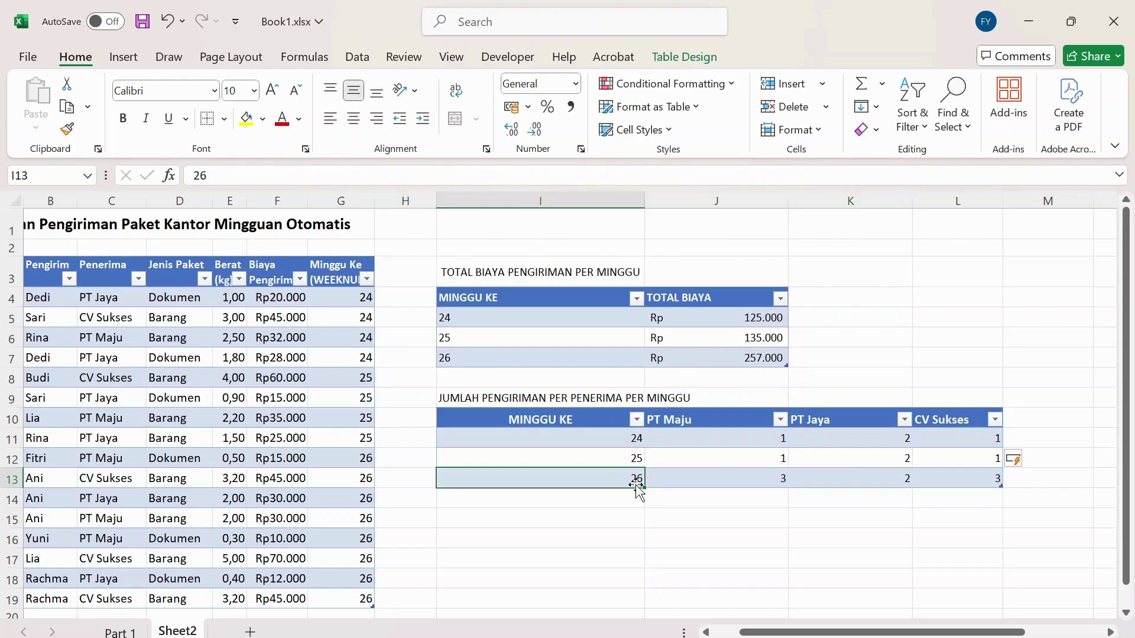
key("Right")
key("Right")
key("Right")
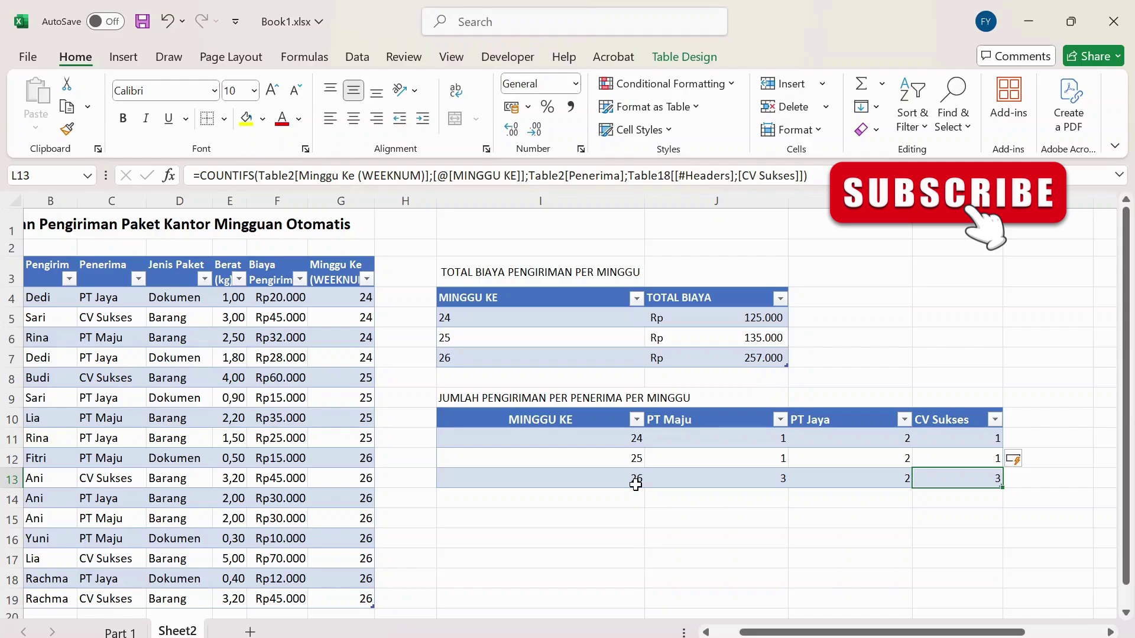
Enter the section title "JUMLAH PENGIRIMAN PER JENIS PAKET PERMINGGU" in I15.
left_click(571, 526)
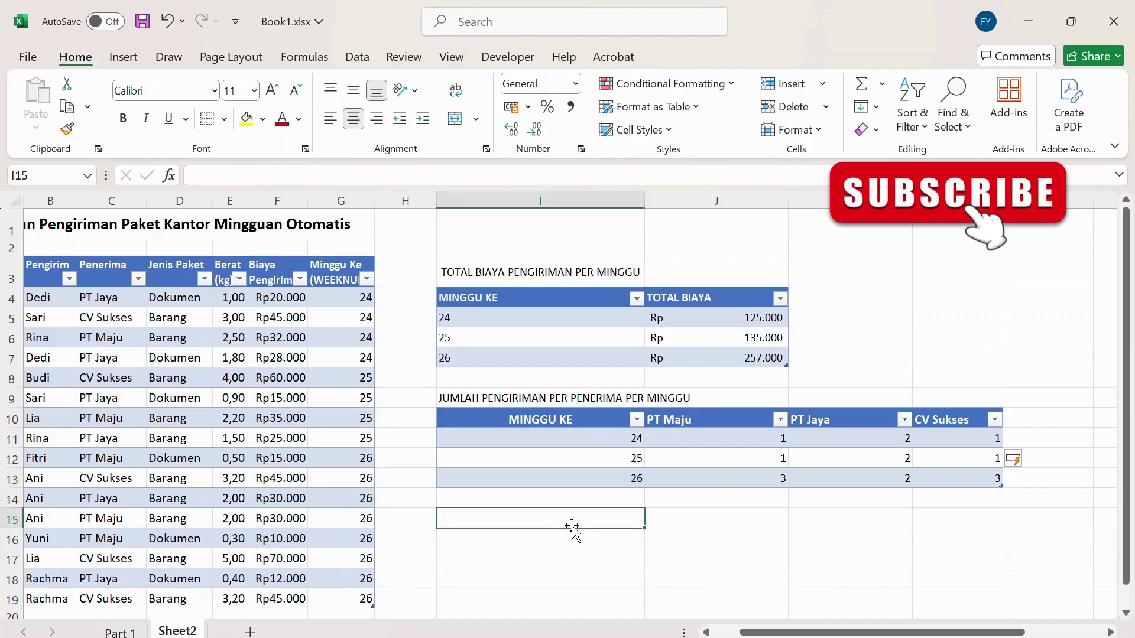
key("Left")
key("Home")
left_click(571, 526)
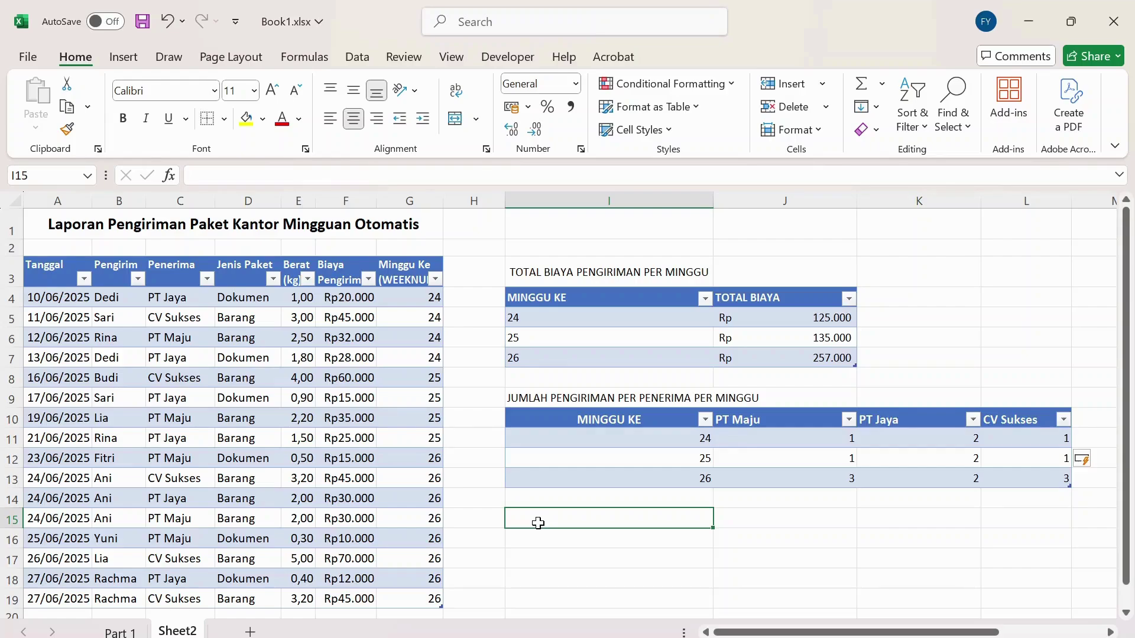
type("jumlah")
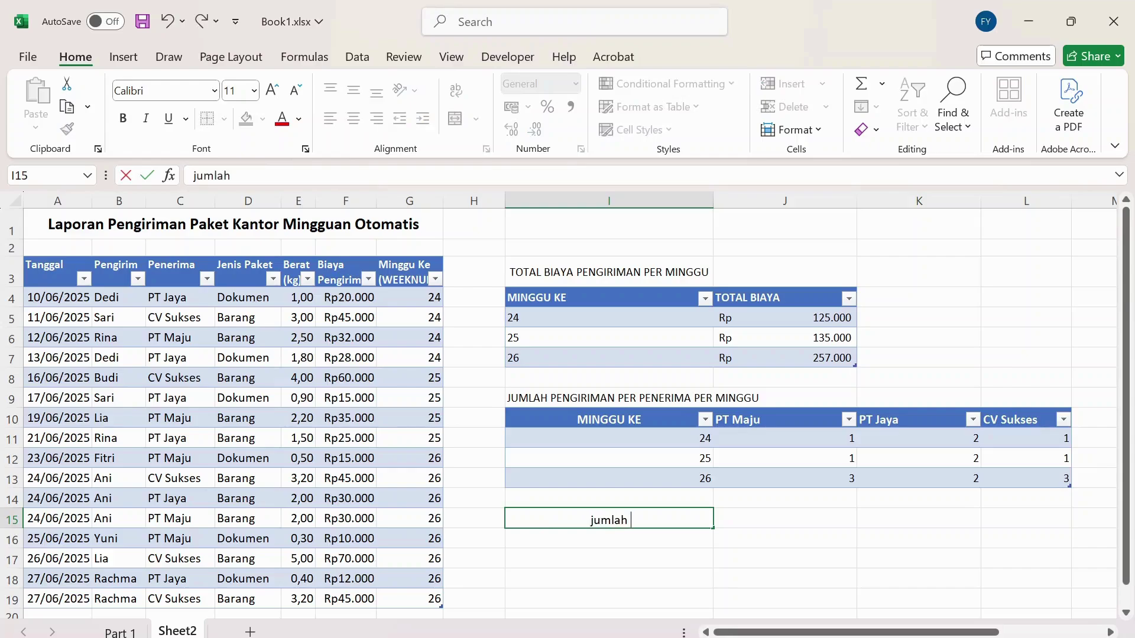
key("BackSpace")
key("BackSpace")
key("BackSpace")
key("BackSpace")
key("BackSpace")
key("BackSpace")
key("BackSpace")
type("JUMLAH")
key("BackSpace")
key("BackSpace")
key("BackSpace")
type("A")
key("BackSpace")
type("LAH P")
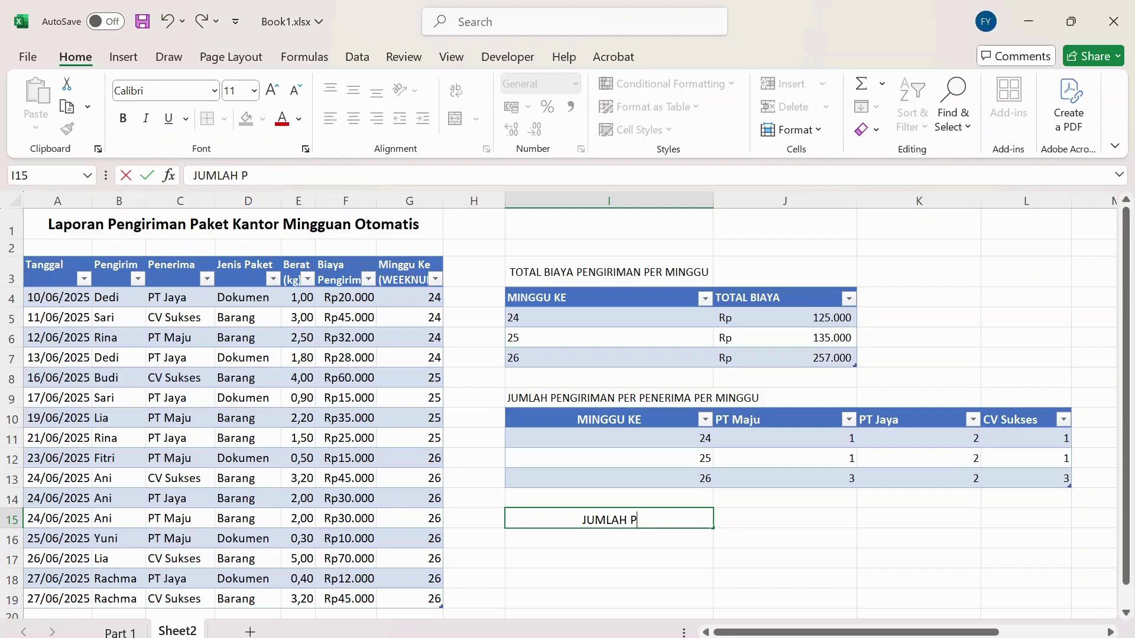
type("ENGIRIMA")
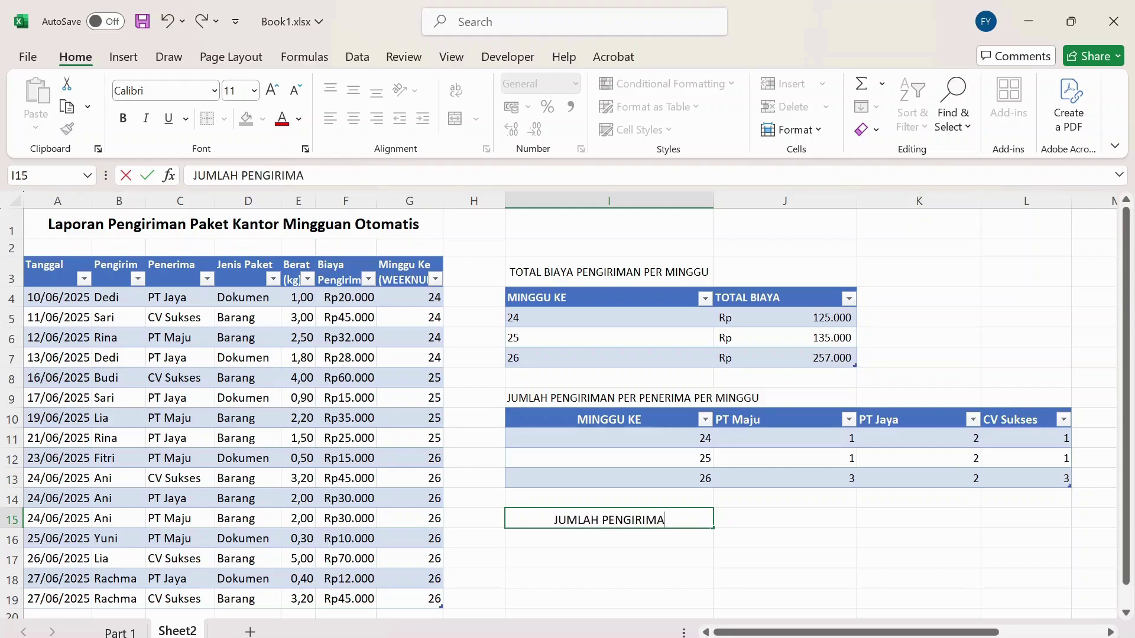
type("N PE")
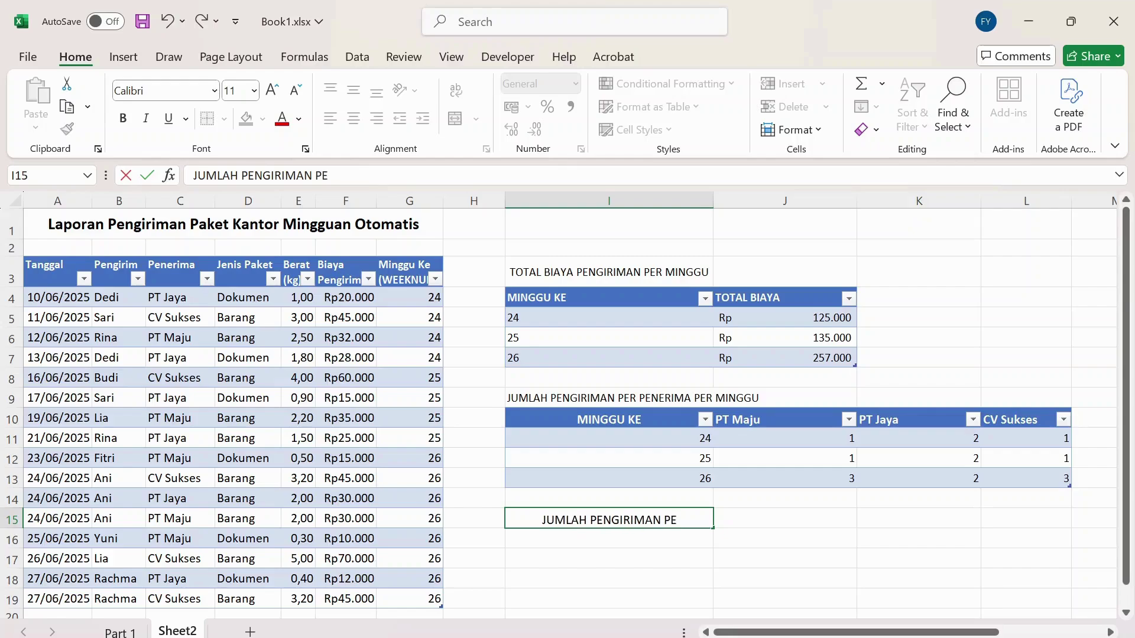
type("R JENIS P")
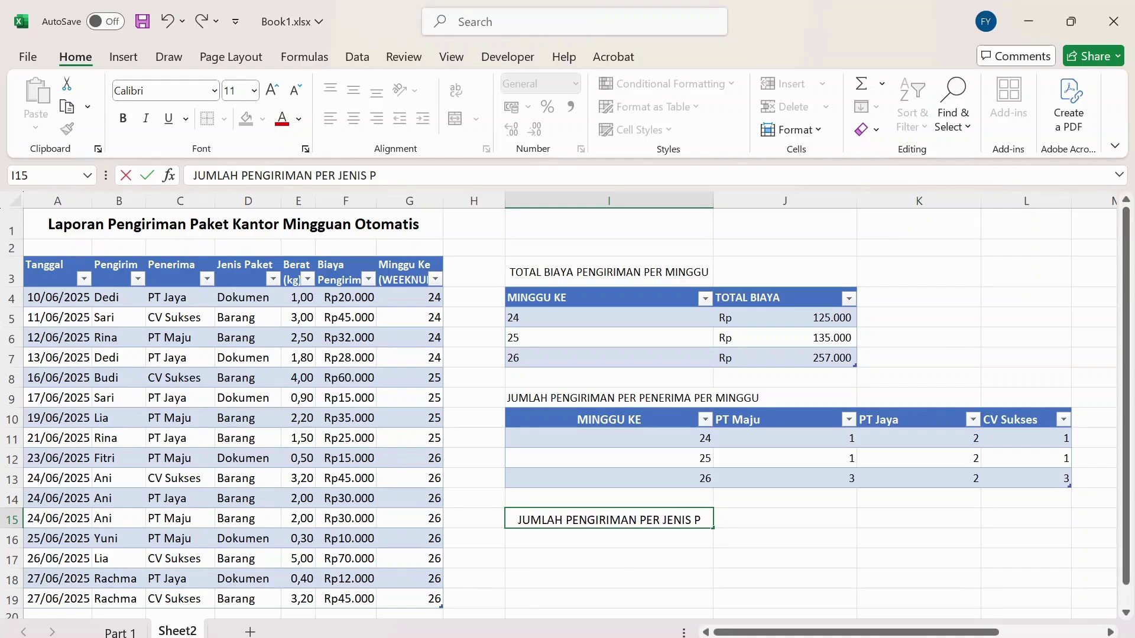
type("AKET ")
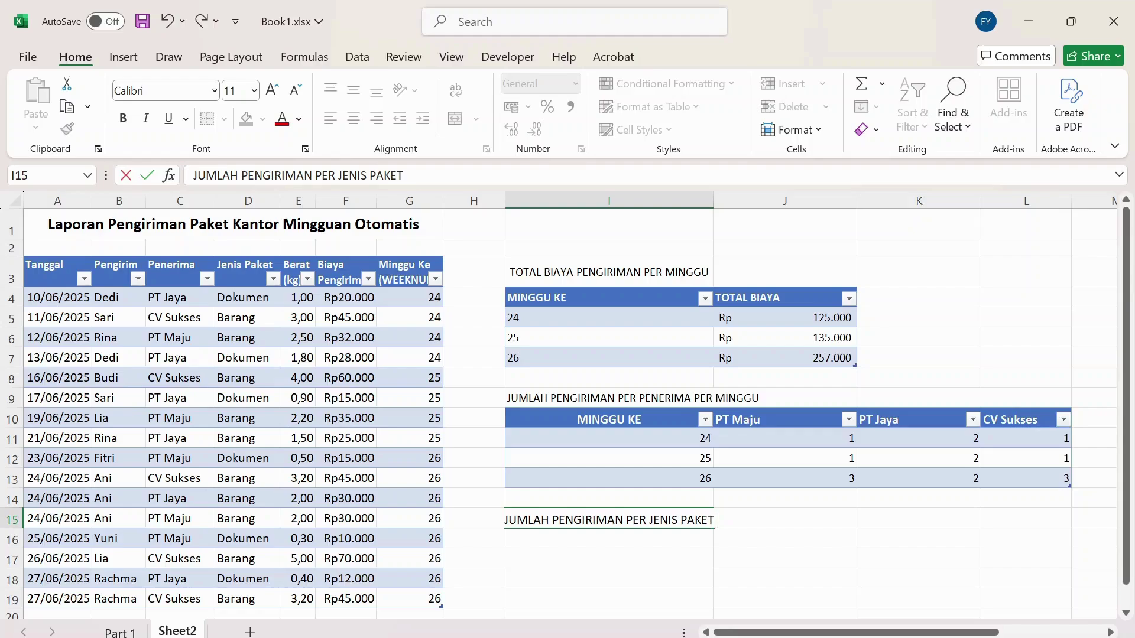
type("PERMINGGU")
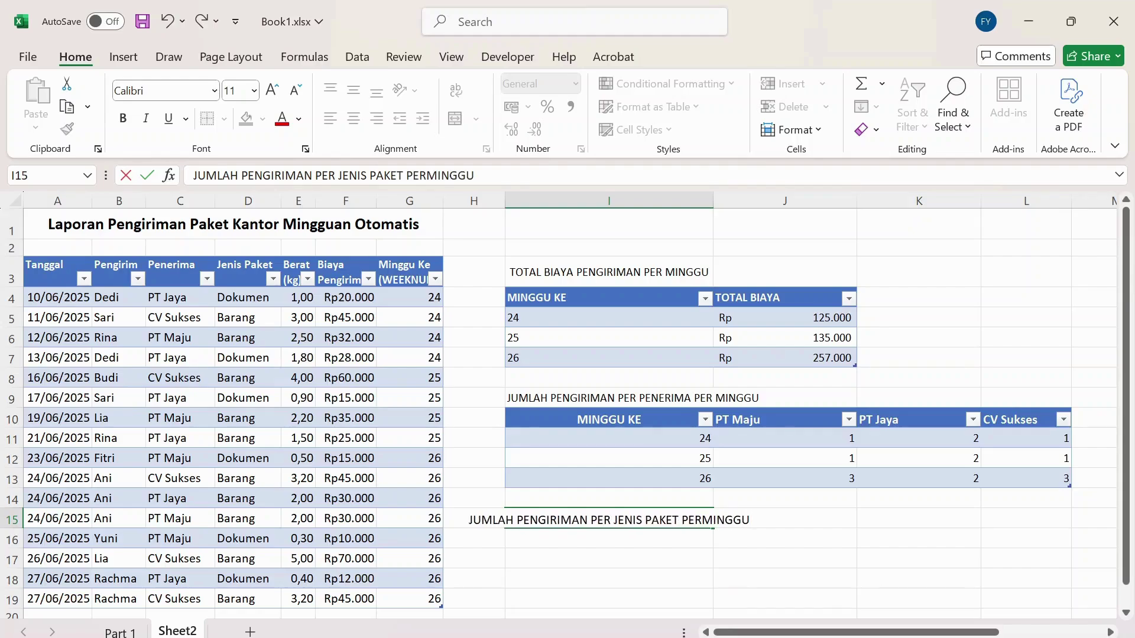
key("Return")
Merge cells I15:J15 holding the package-type section title and left-align the title.
left_click(537, 523)
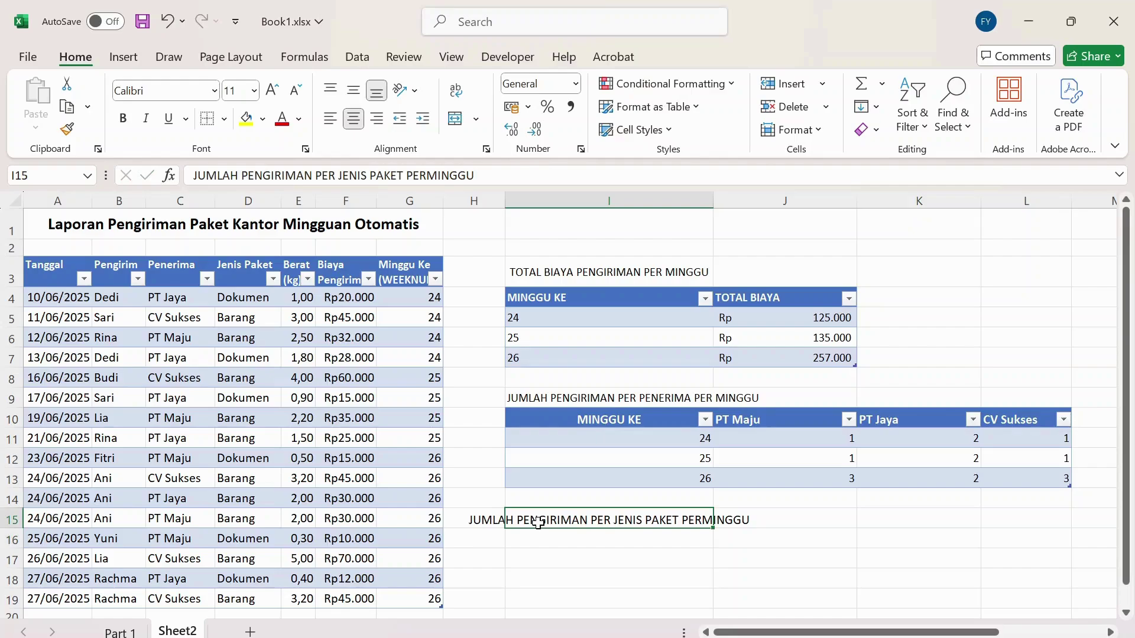
key("shift+Right")
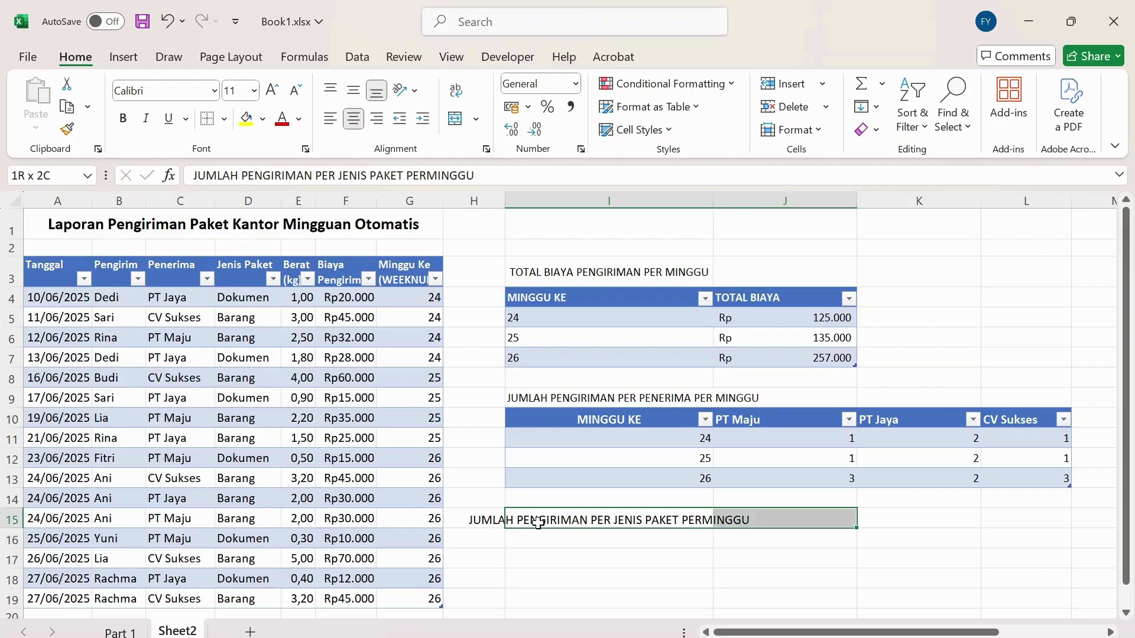
left_click(456, 120)
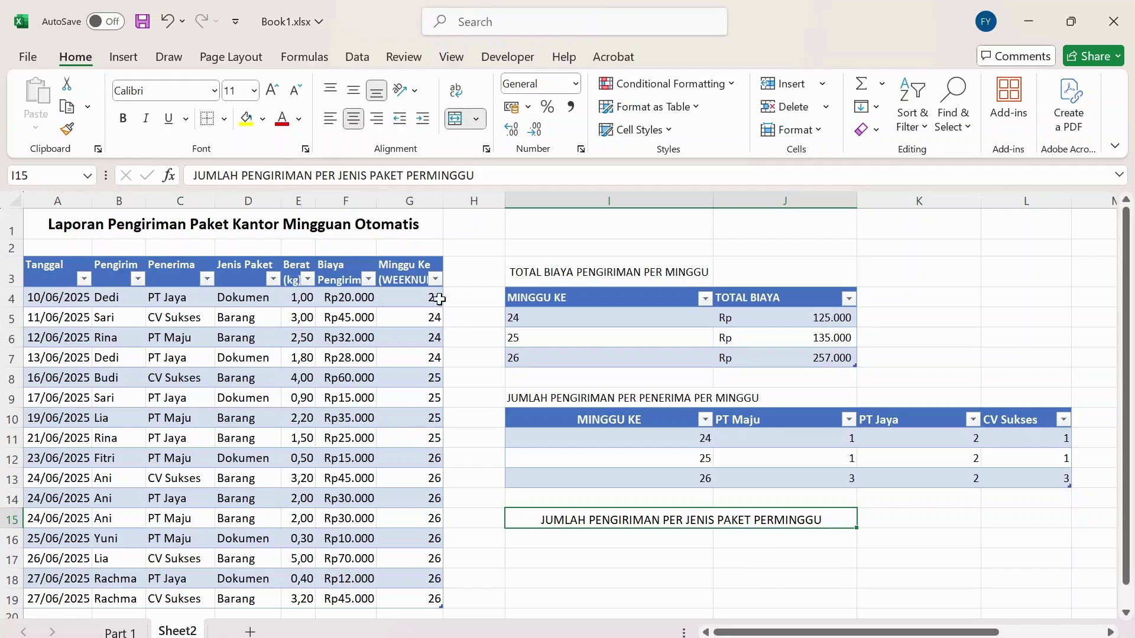
left_click(329, 118)
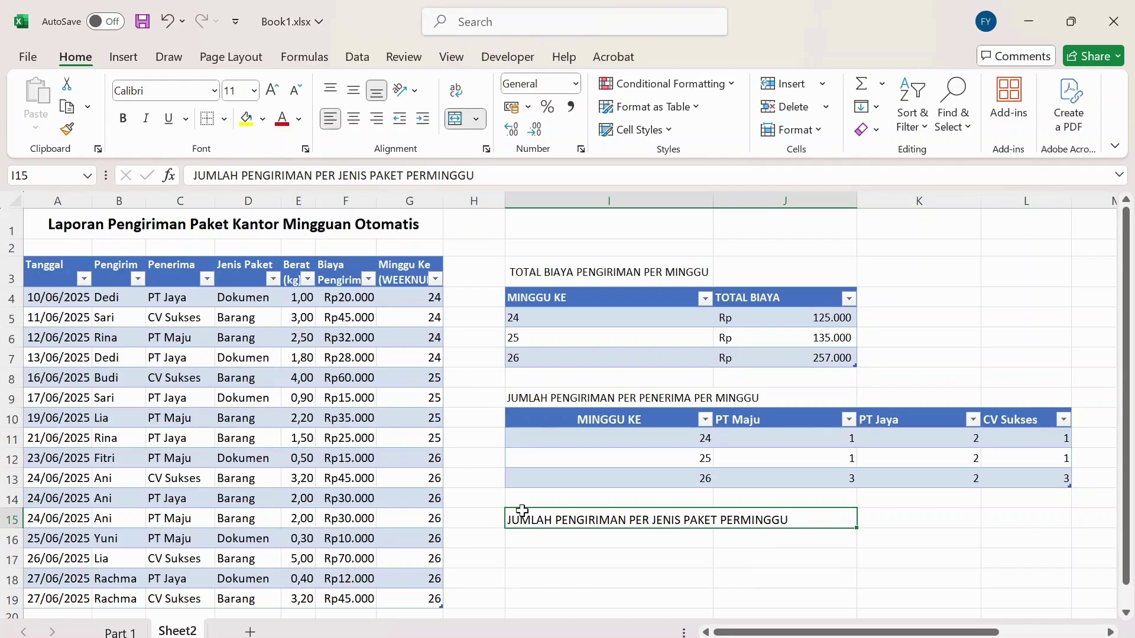
left_click(555, 614)
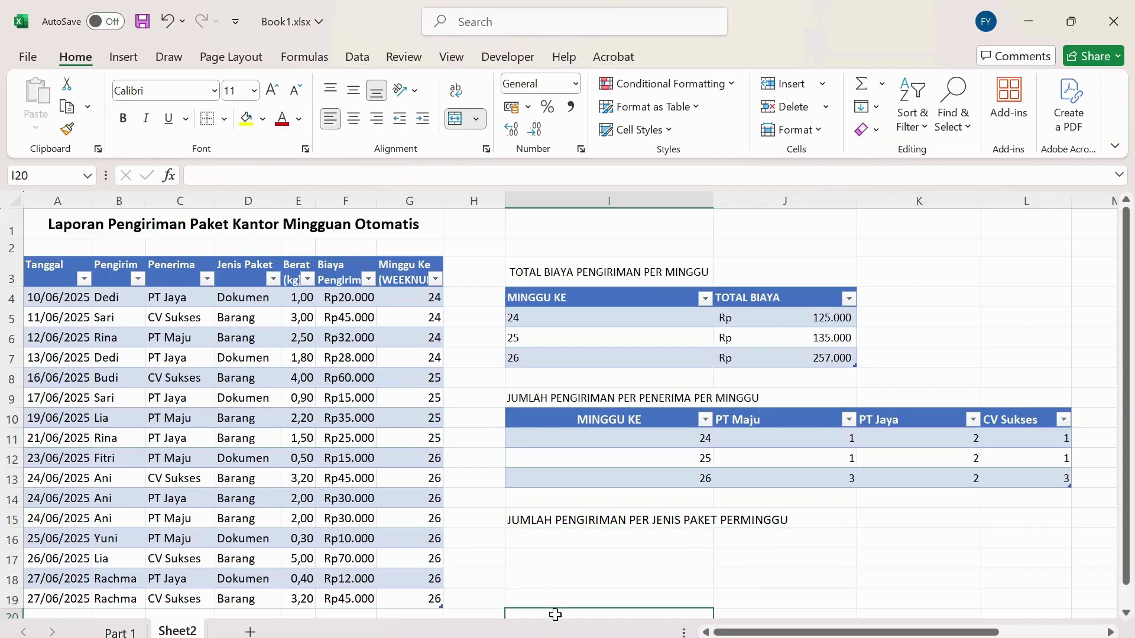
Enter the column headers MINGGU KE, Barang and Dokumen in I16:K16.
left_click(562, 538)
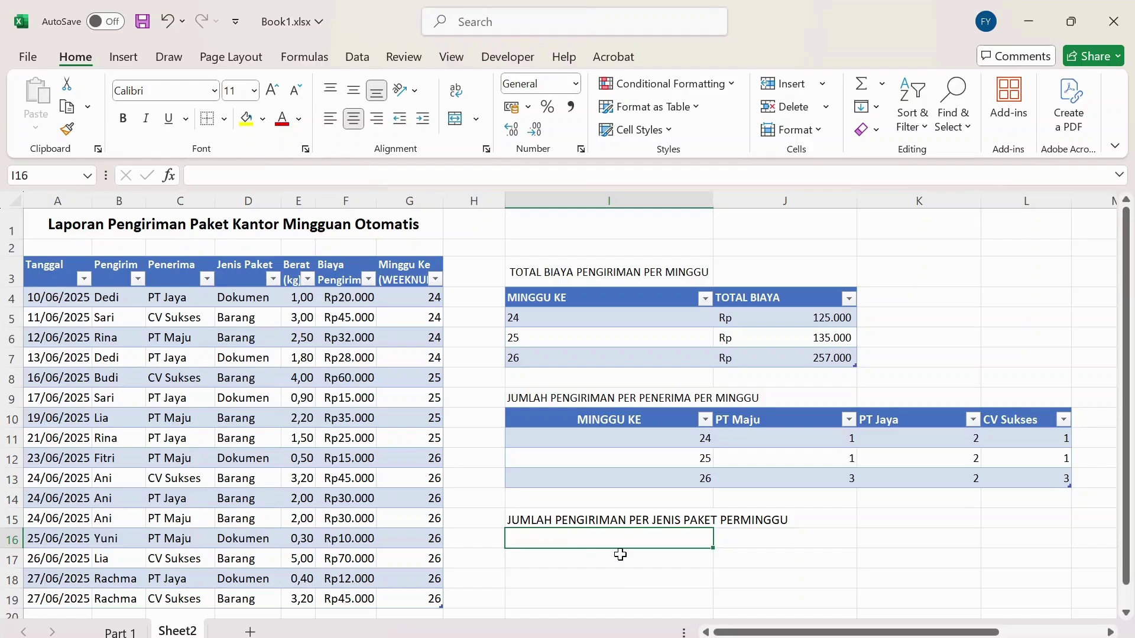
type("MINGGU KE")
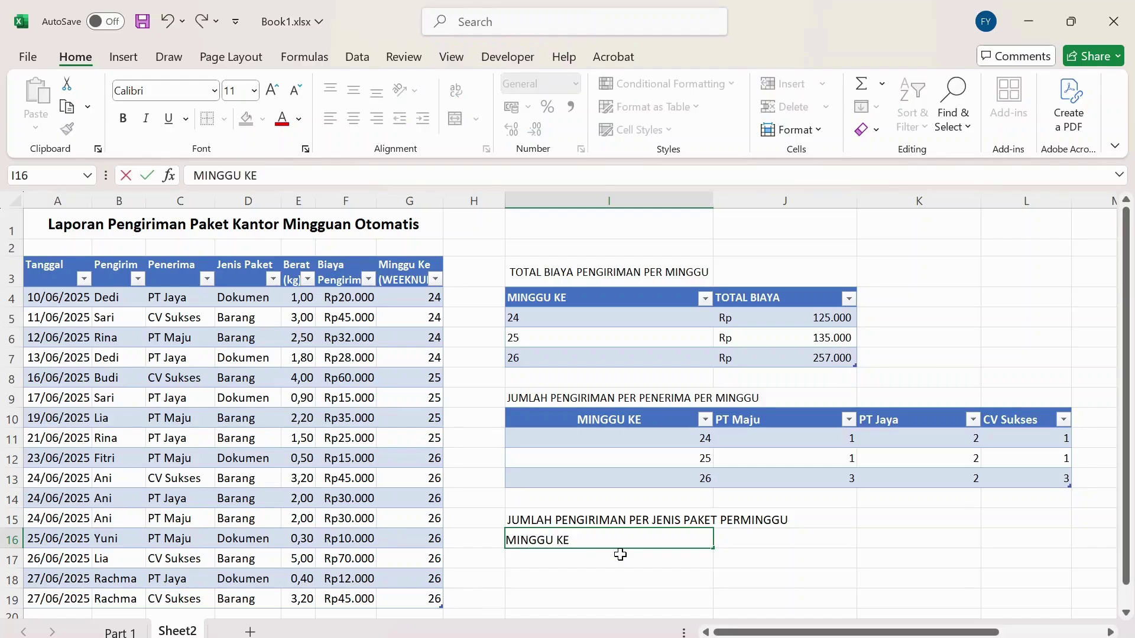
key("Tab")
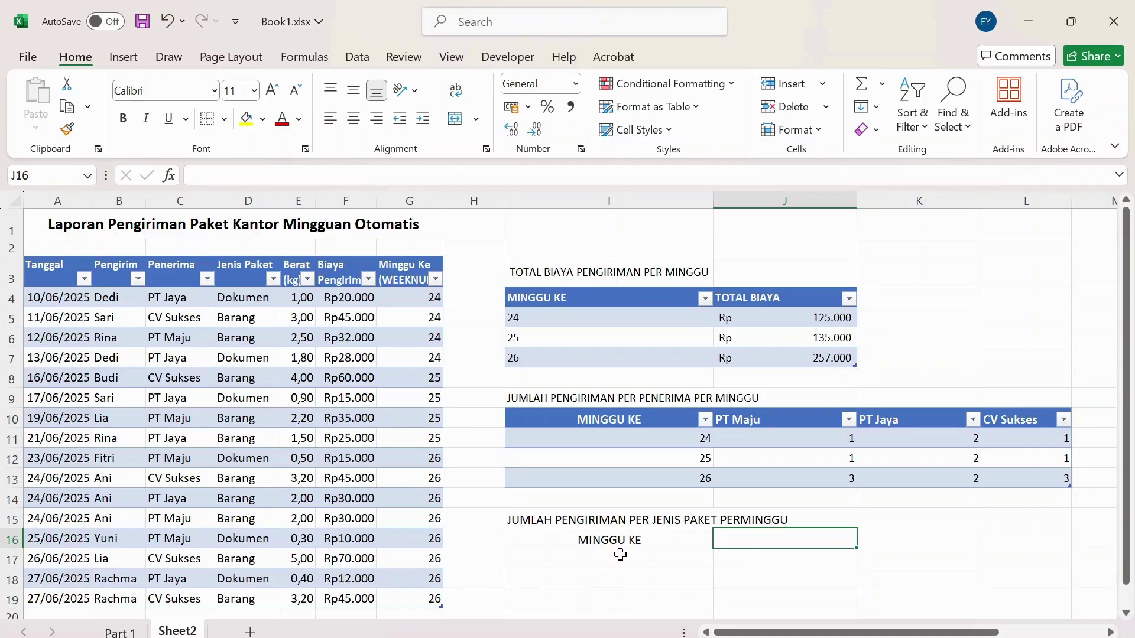
type("BA")
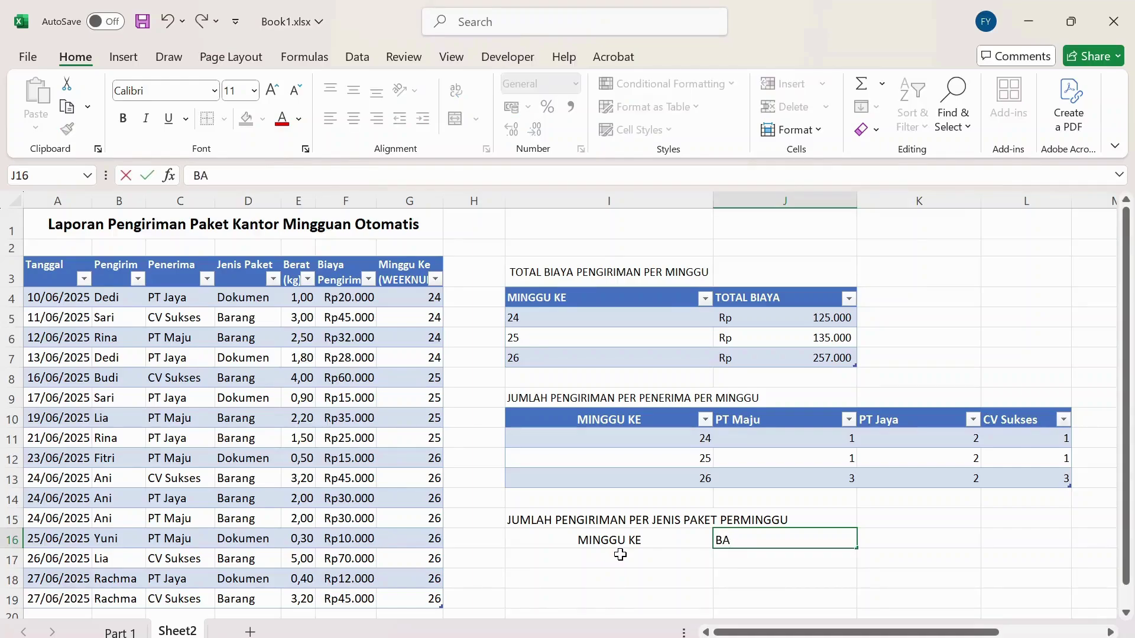
key("BackSpace")
type("arang")
key("Tab")
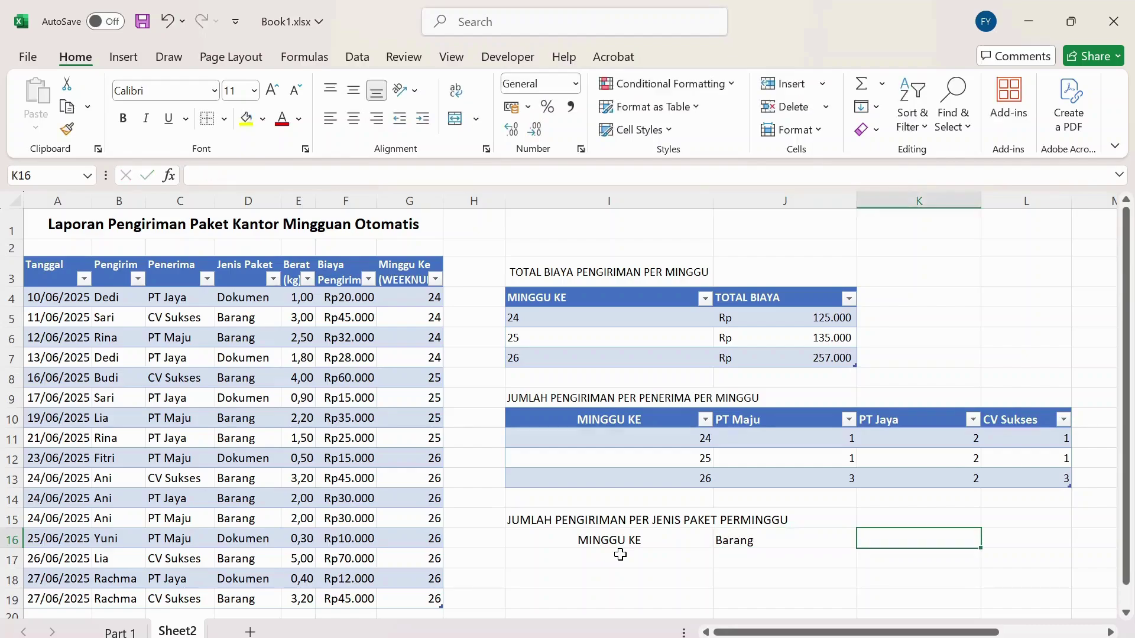
type("Dokumen")
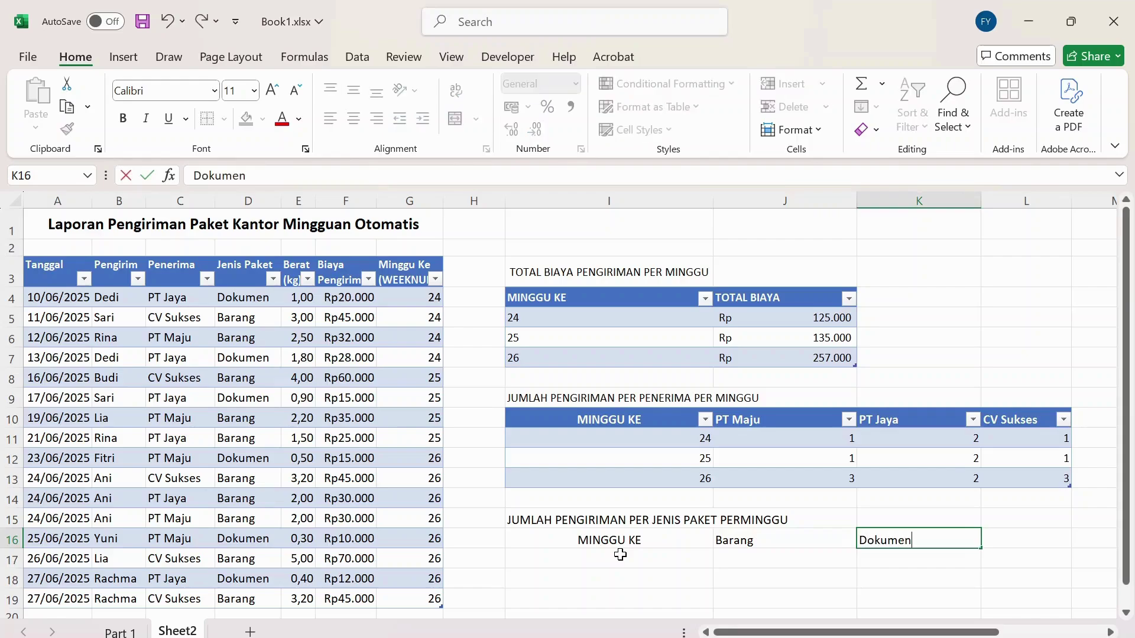
key("Right")
Enter the week numbers 24, 25 and 26 in I17:I19 under MINGGU KE.
key("Left")
key("Left")
key("Left")
key("Down")
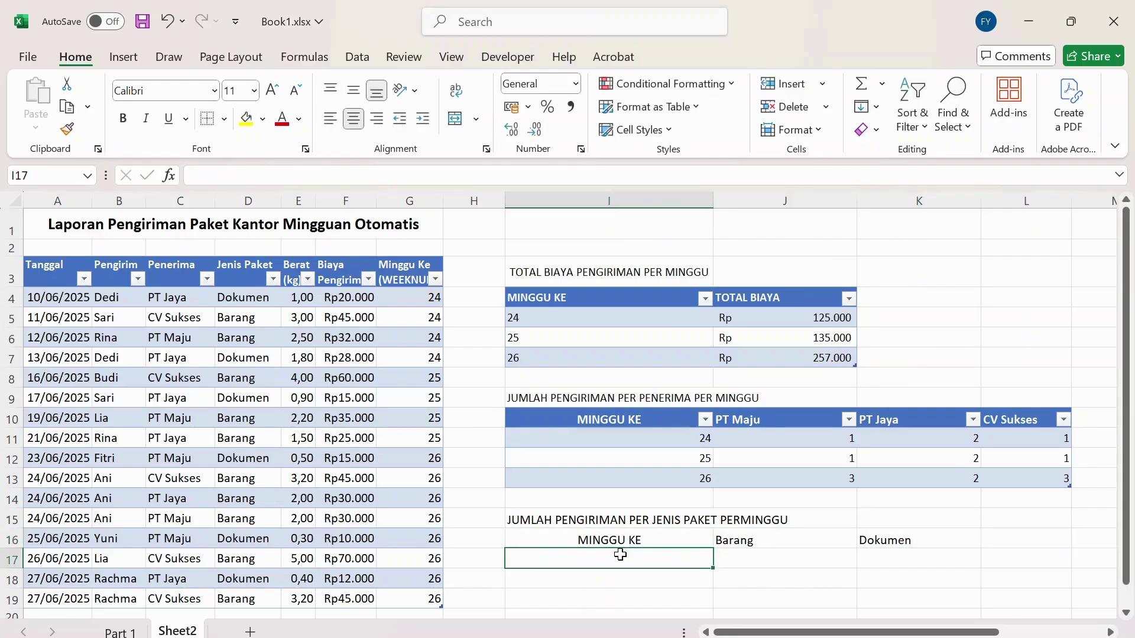
type("24")
key("Return")
type("25")
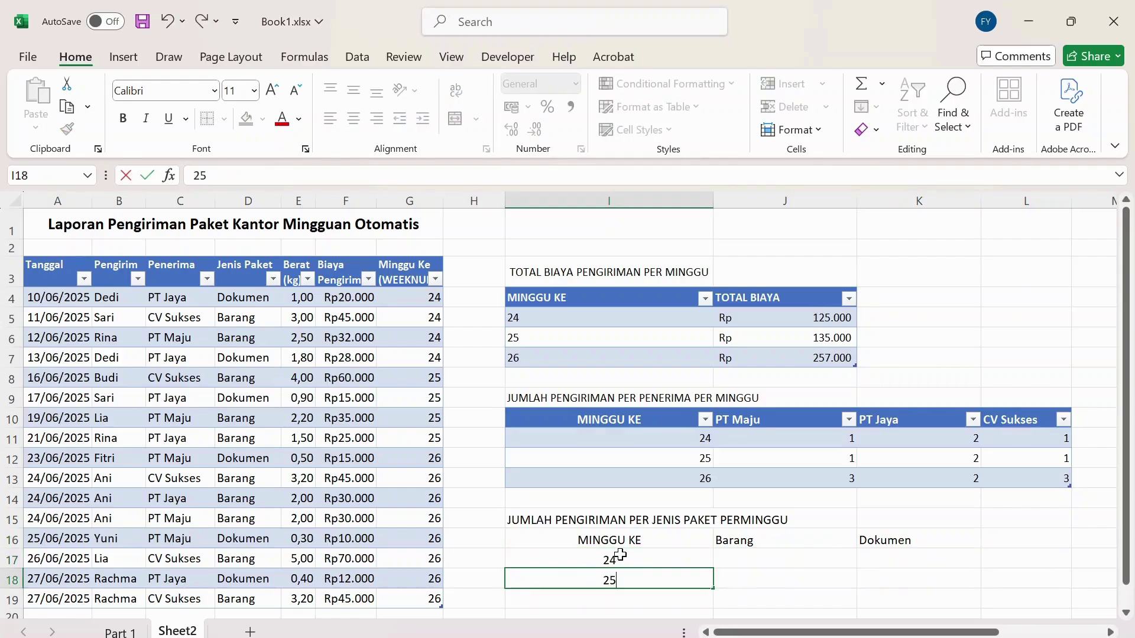
key("Return")
type("26")
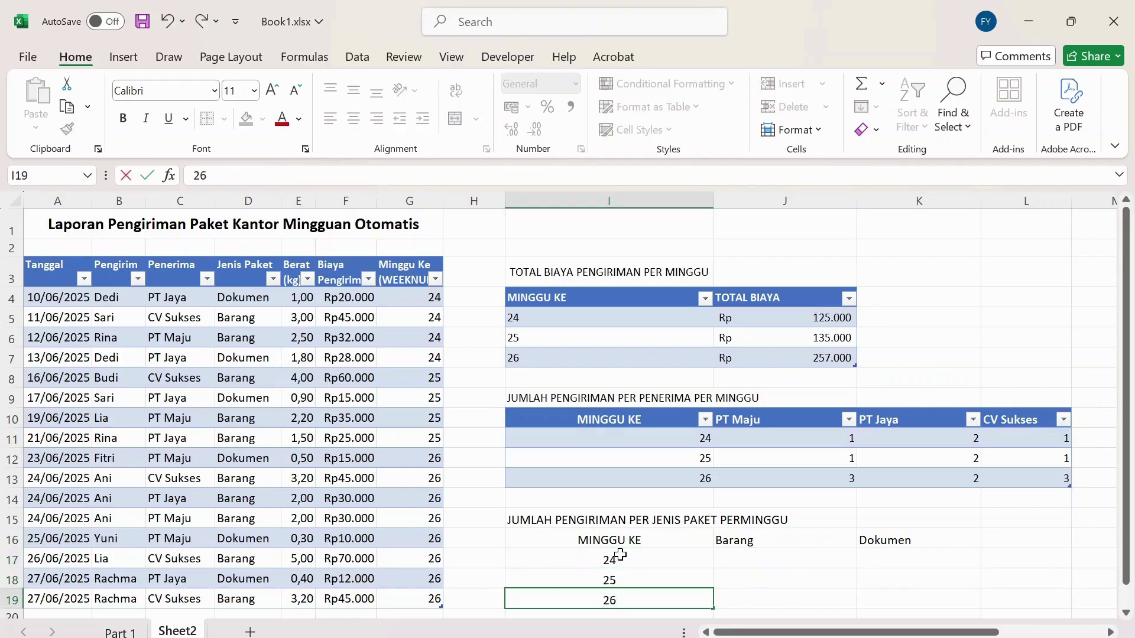
key("Tab")
Convert the range I16:K19 into a table with headers.
key("Up")
key("Up")
key("Left")
key("Up")
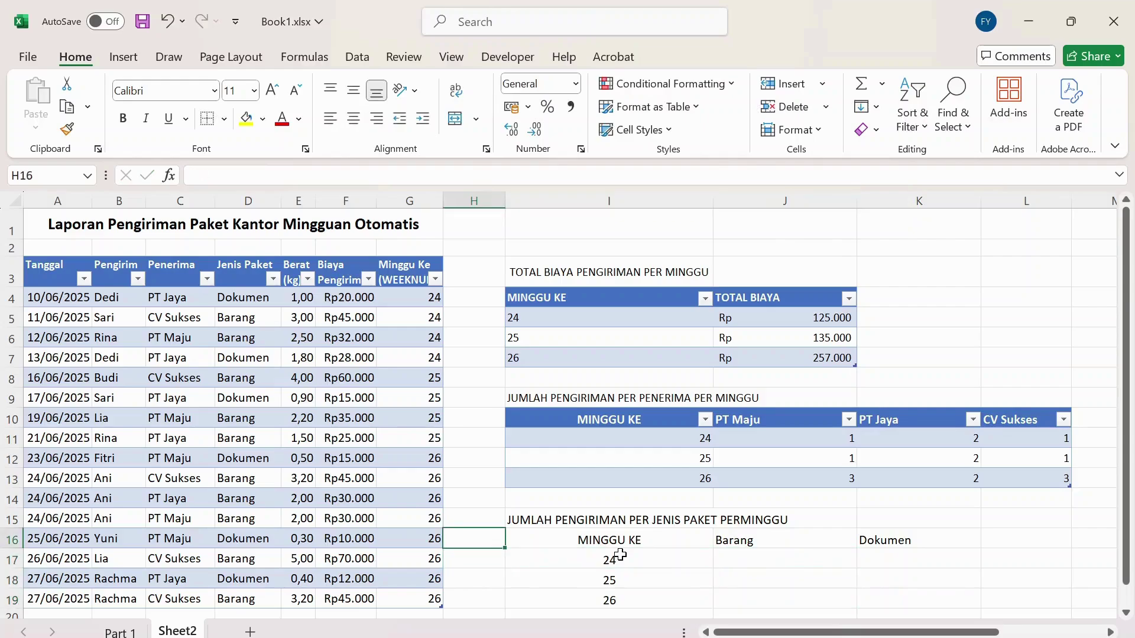
key("shift+Right")
key("shift+Right")
key("shift+Down")
key("shift+Down")
key("shift+Down")
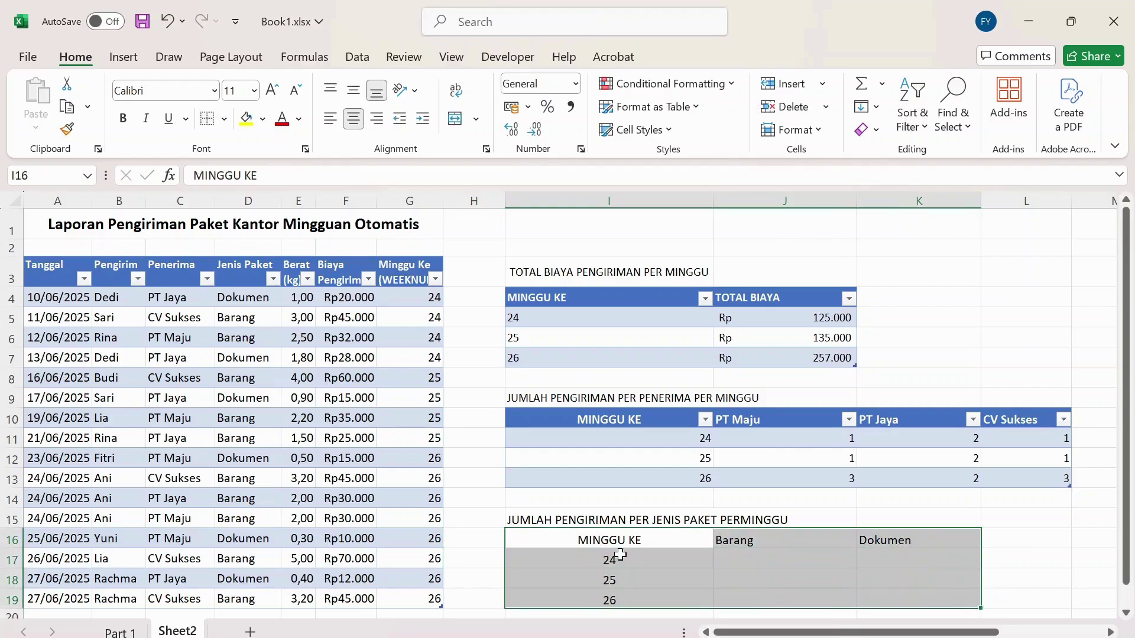
key("ctrl+t")
key("Return")
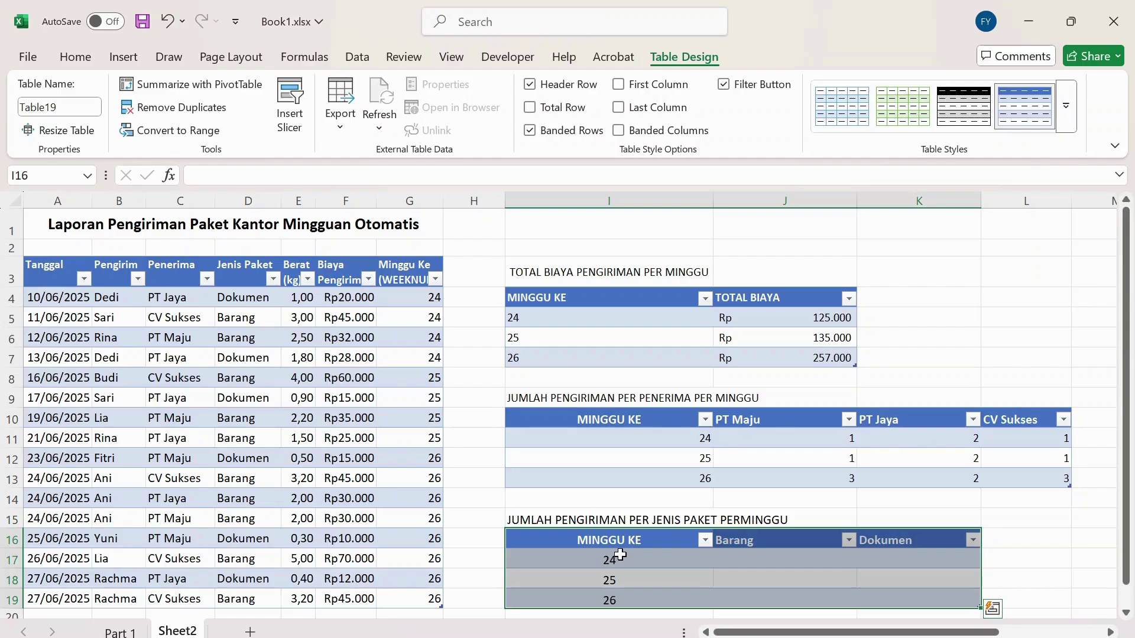
Start a COUNTIFS formula in J17 that matches Table2[Minggu Ke (WEEKNUM)] with the row's [@[MINGGU KE]].
left_click(739, 562)
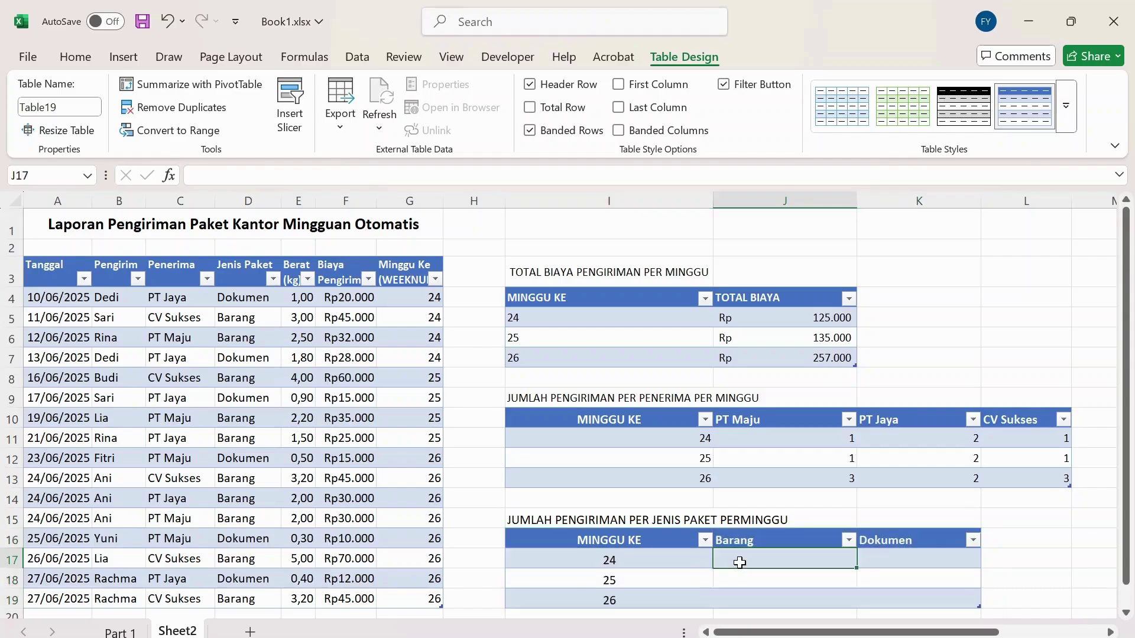
type("=")
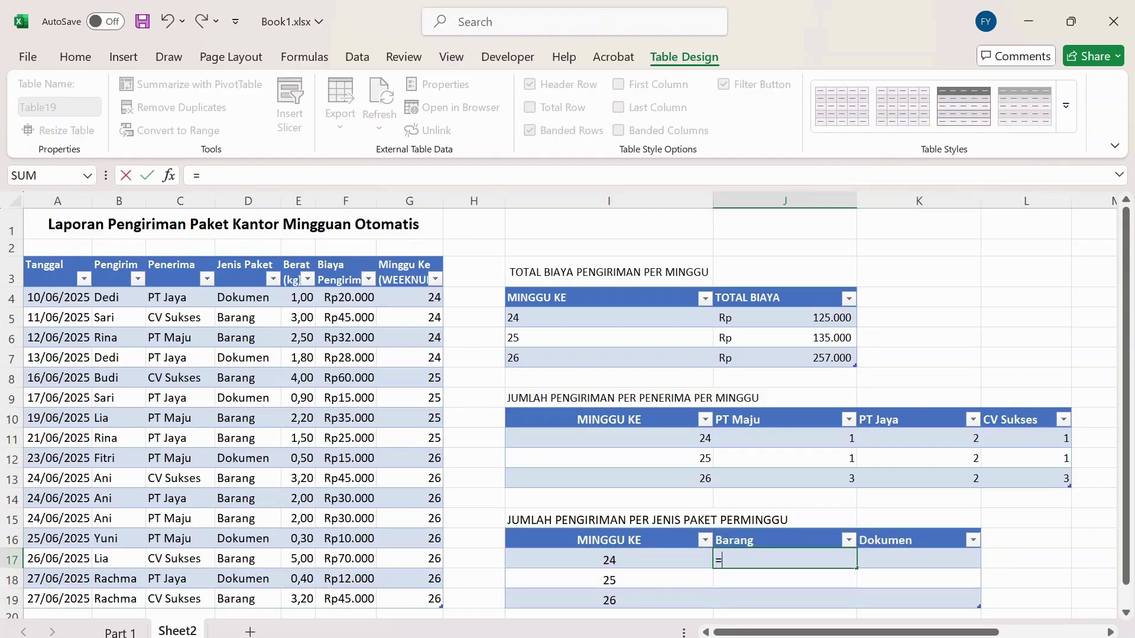
type("coun")
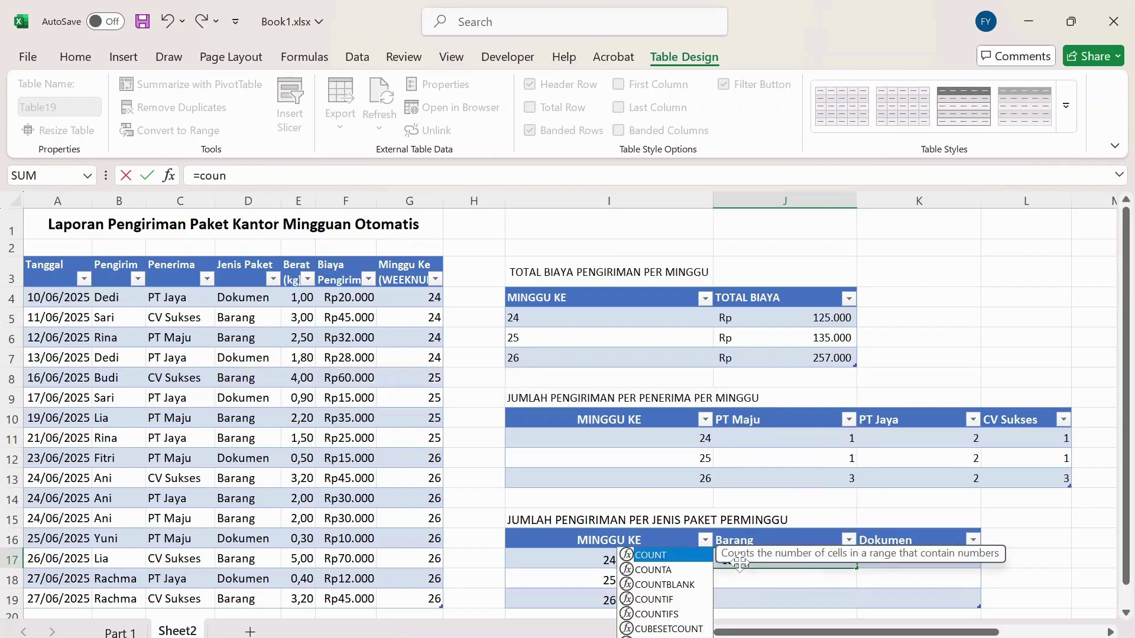
type("tifs()")
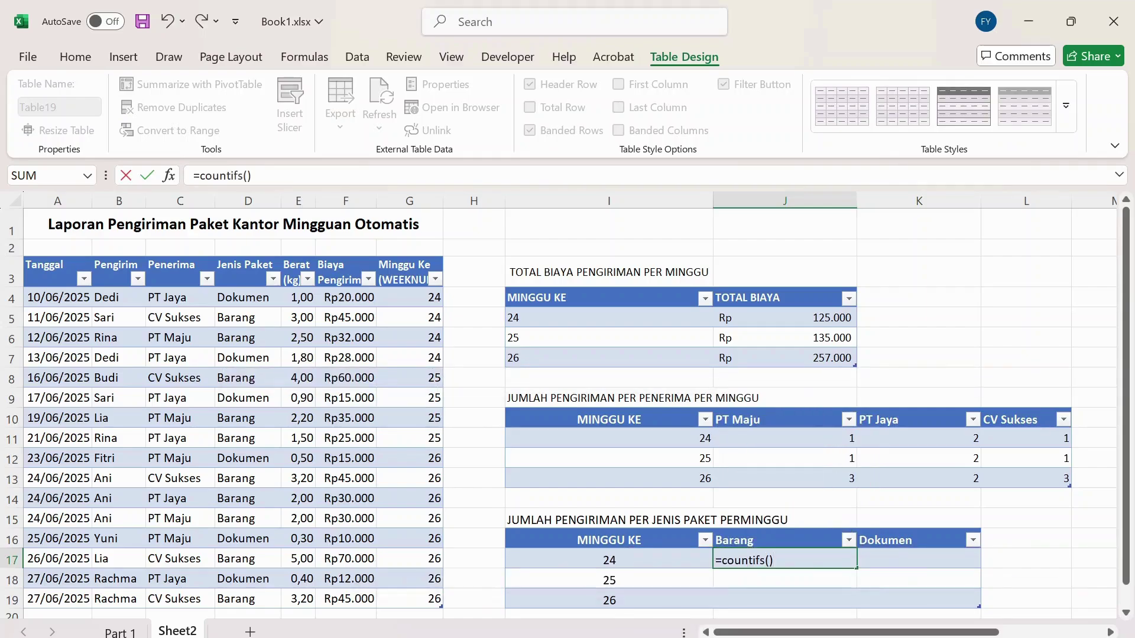
key("Return")
key("Return")
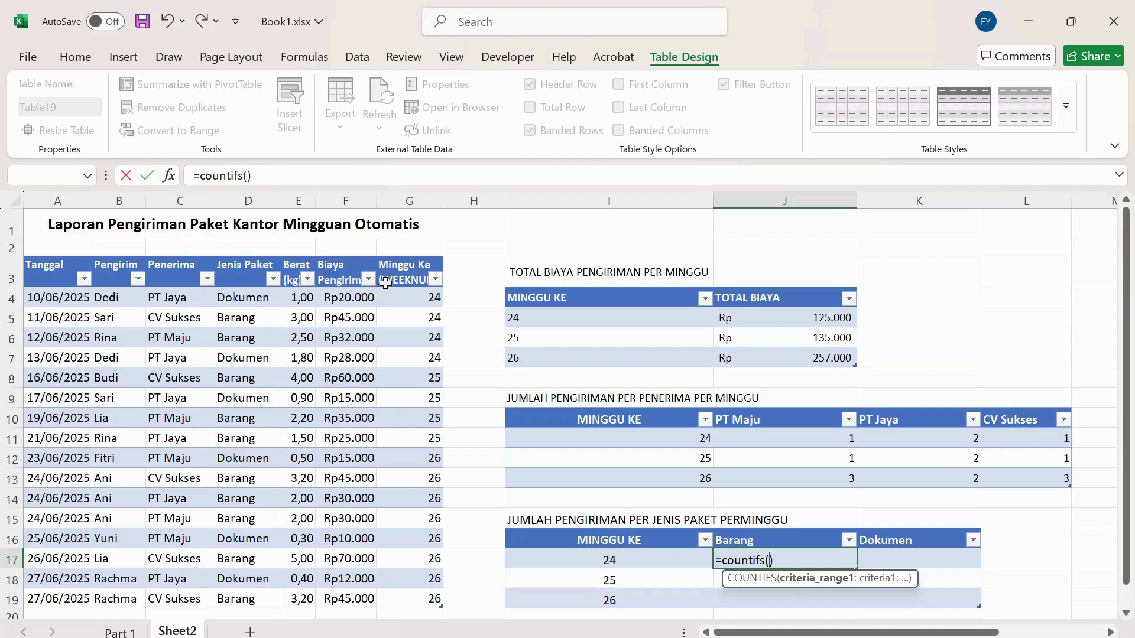
left_click_drag(408, 299, 416, 637)
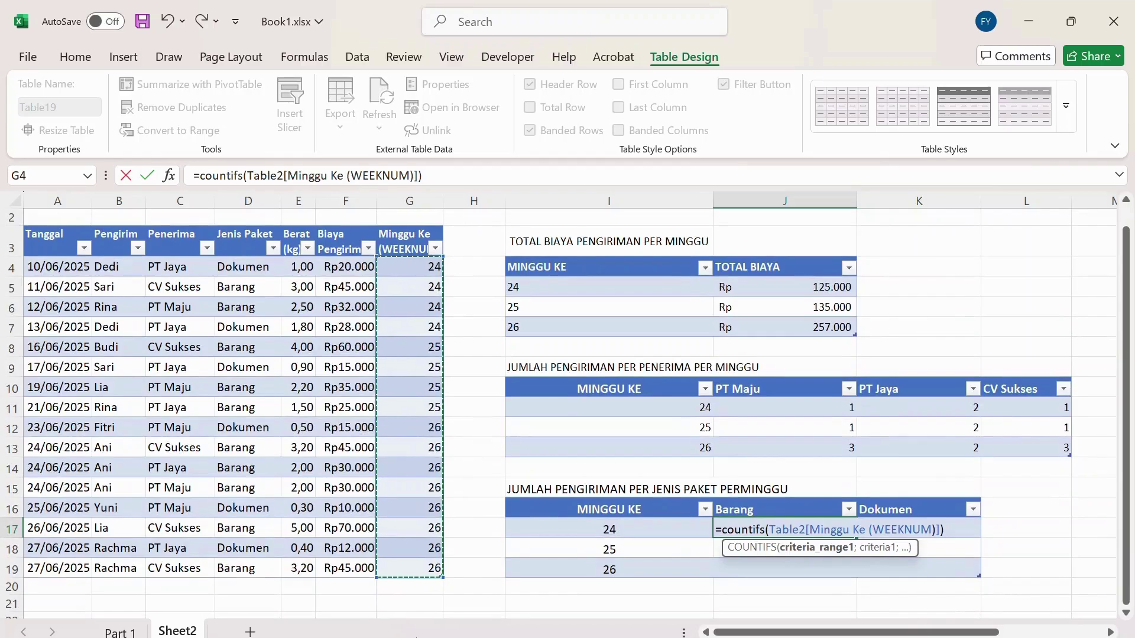
type(";")
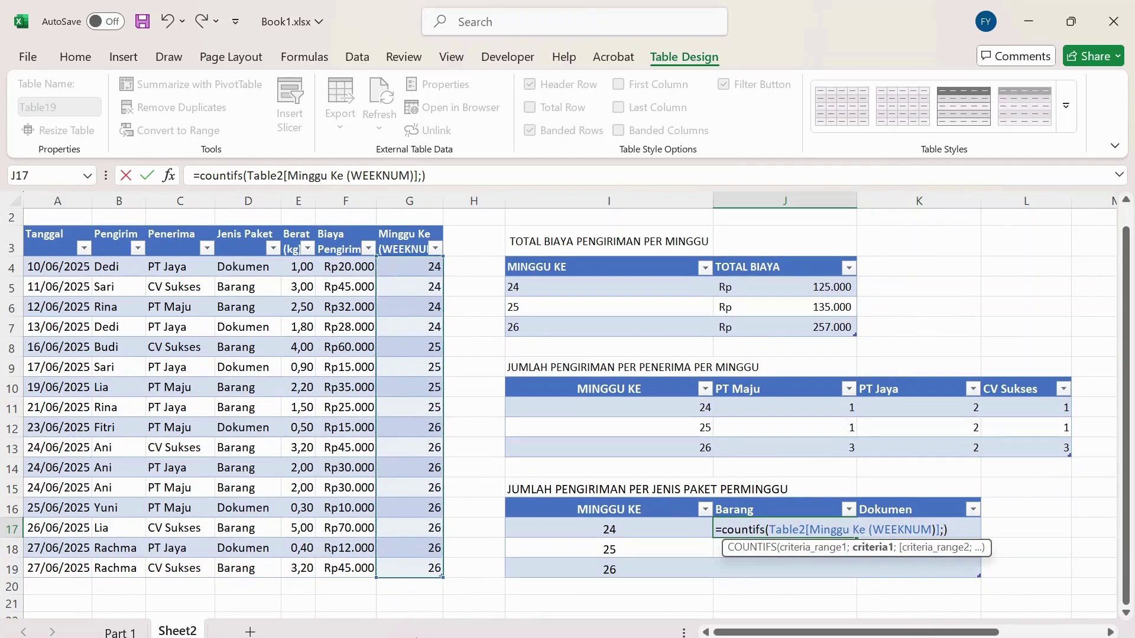
left_click(628, 525)
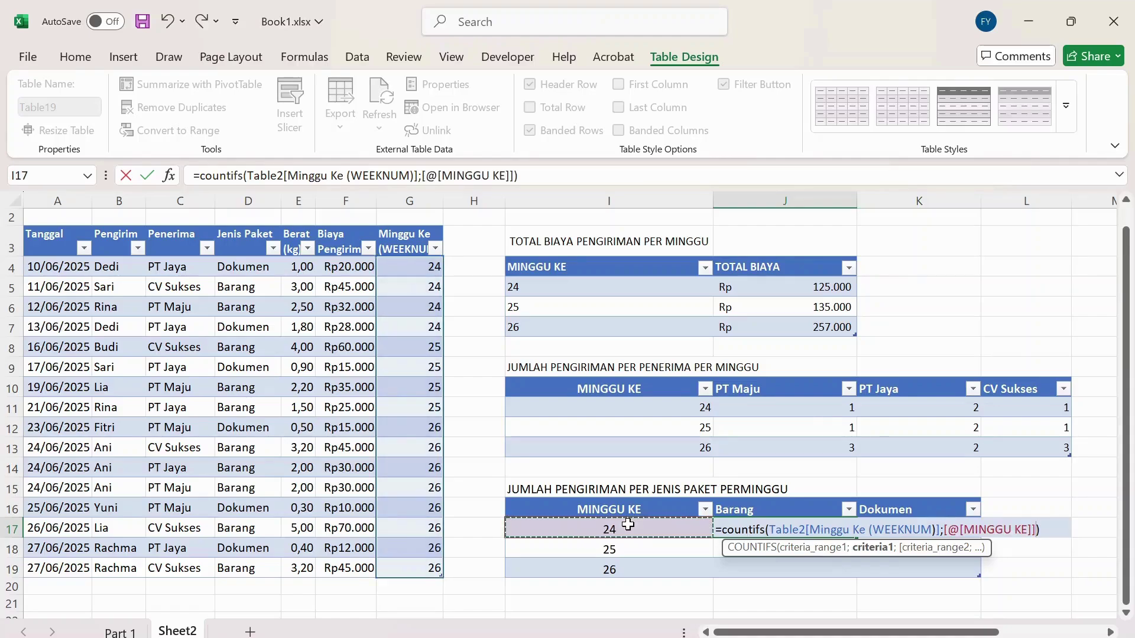
Complete the J17 formula with a second condition matching Table2[Jenis Paket] with the Barang header, Table19[[#Headers];[Barang]].
type(";")
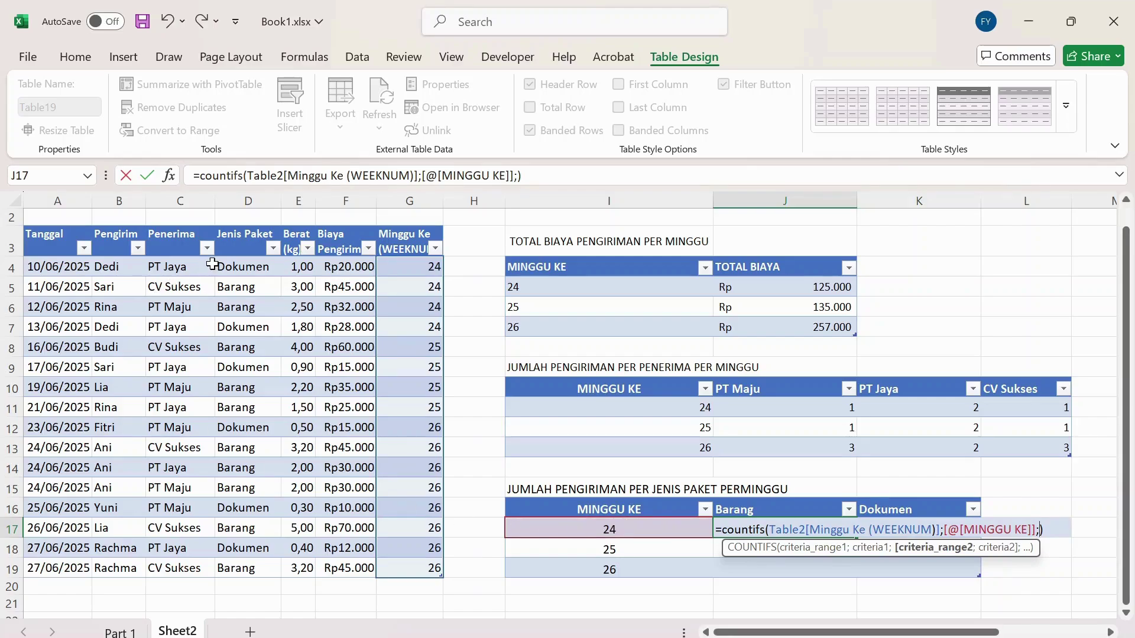
left_click_drag(239, 266, 260, 565)
type(";")
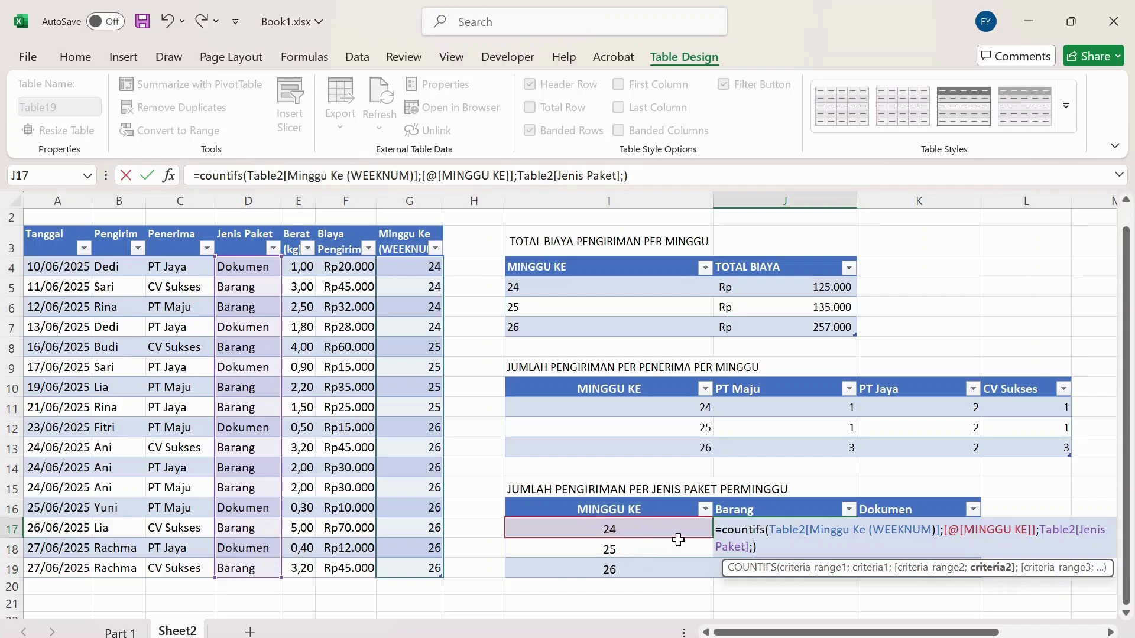
left_click(780, 506)
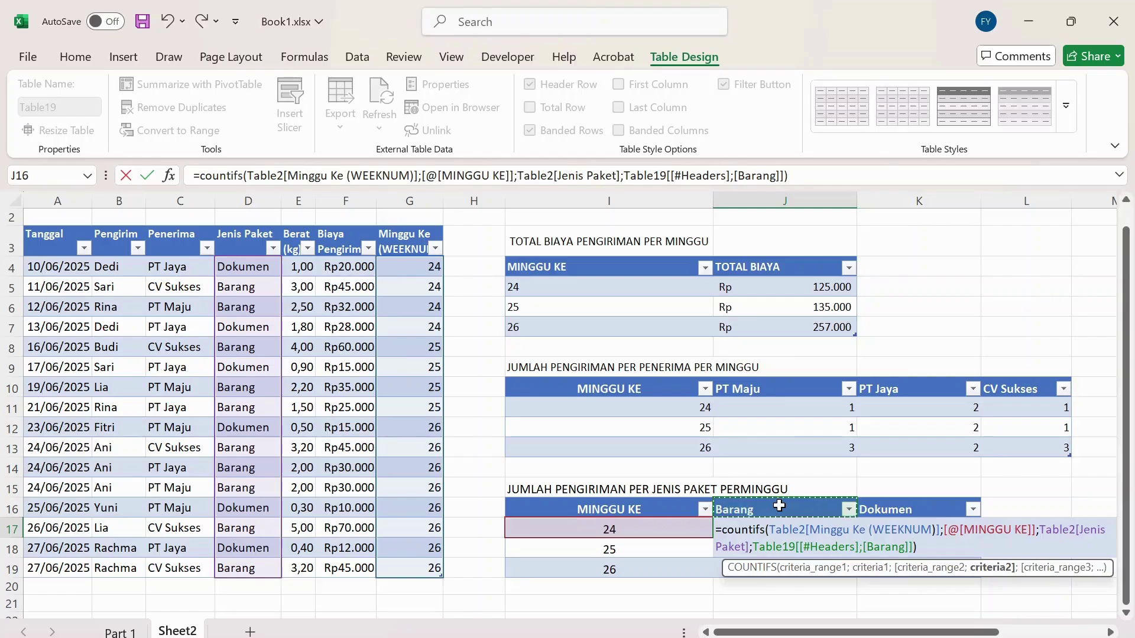
key("Return")
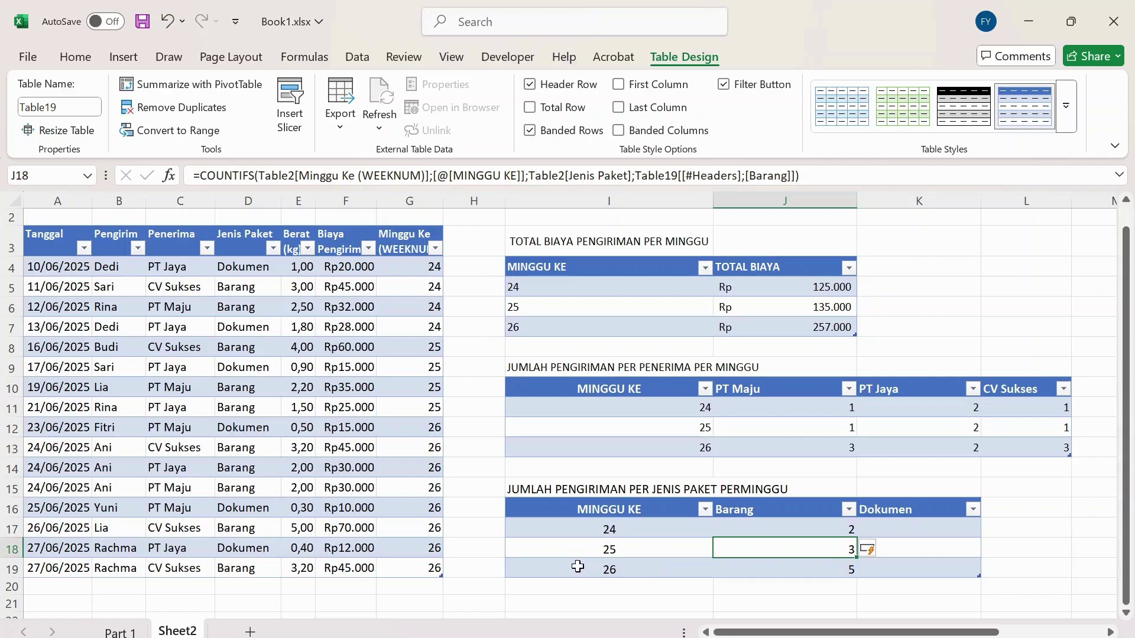
Copy the Barang COUNTIFS formula from J17 into K17 of the Dokumen column.
left_click(839, 578)
left_click(1005, 551)
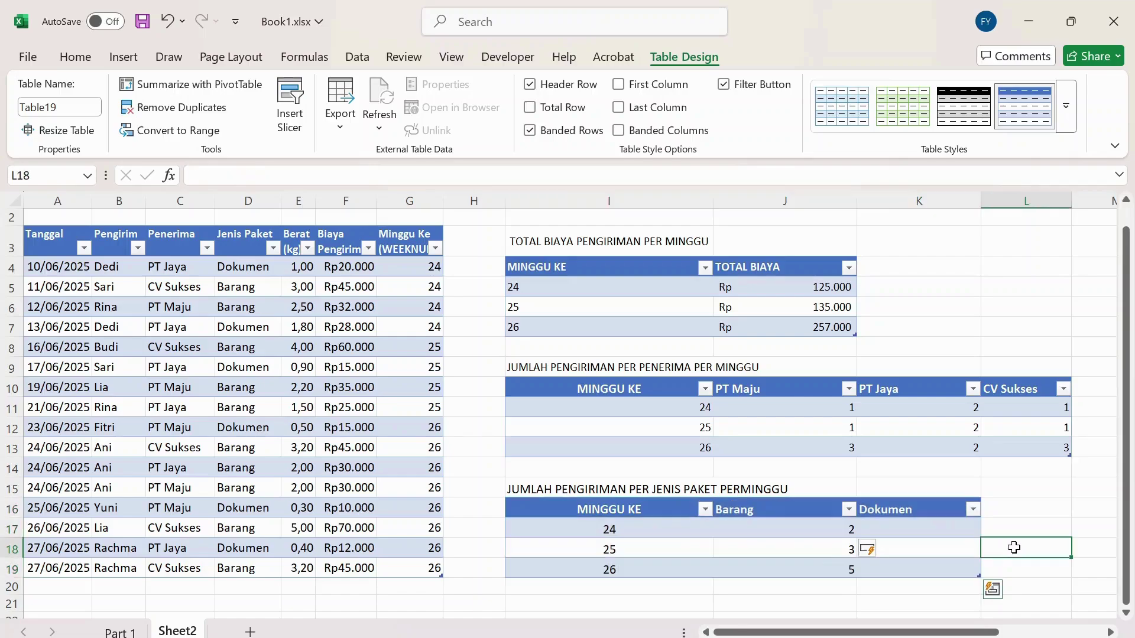
left_click(952, 527)
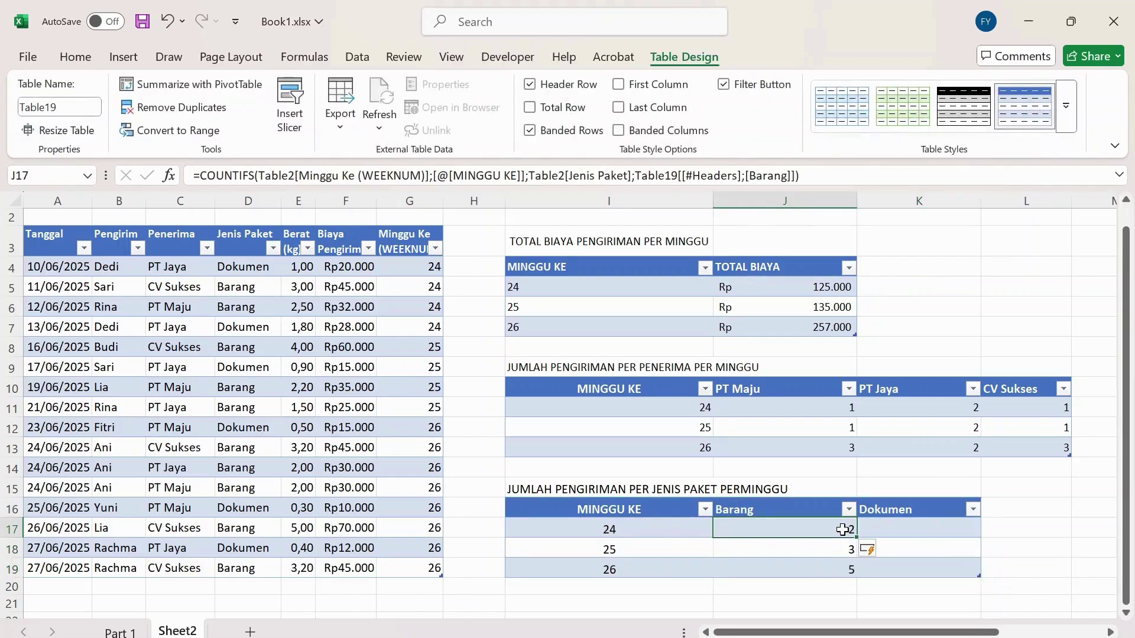
key("ctrl+c")
key("Right")
key("ctrl+v")
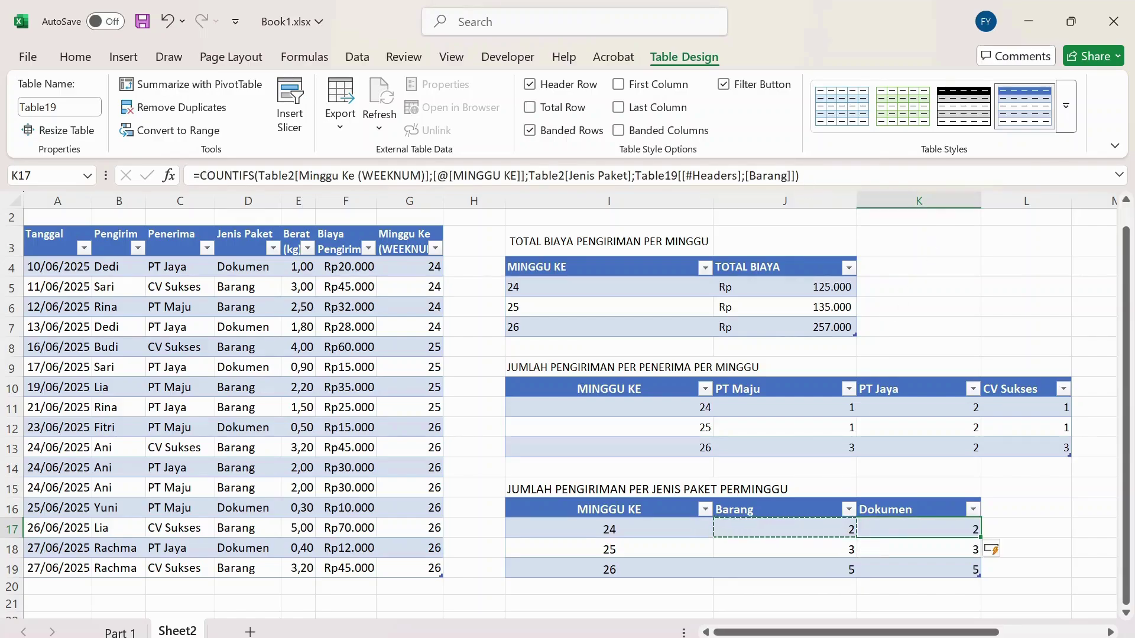
Change the last COUNTIFS criterion in K17 to the Dokumen header, Table19[[#Headers];[Dokumen]].
key("F2")
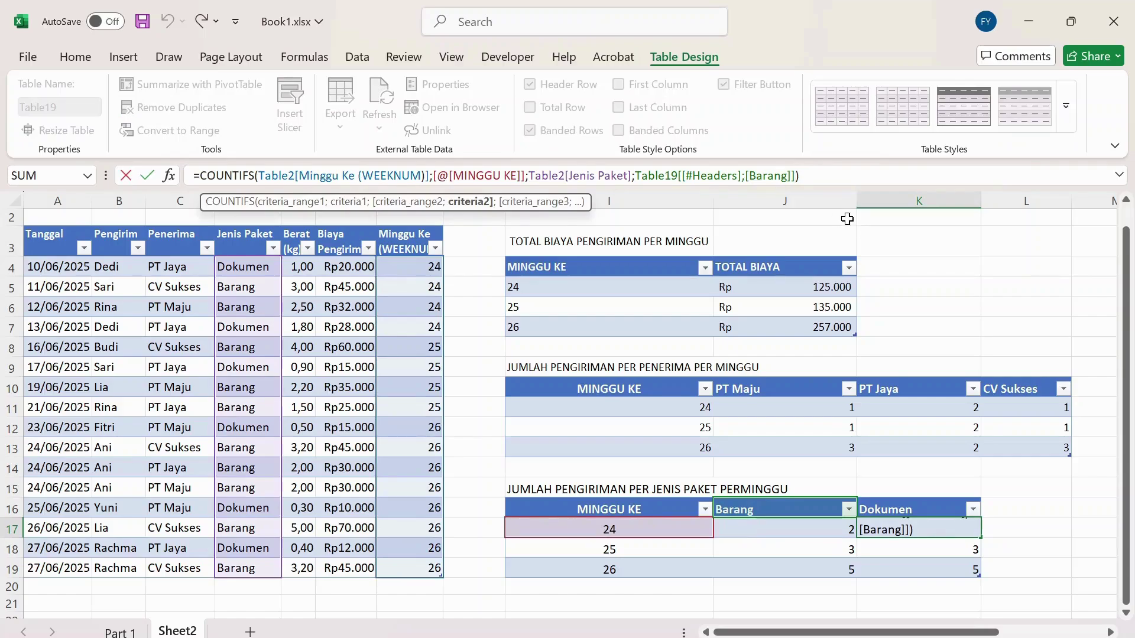
key("BackSpace")
key("BackSpace")
key("BackSpace")
key("BackSpace")
key("BackSpace")
key("BackSpace")
key("BackSpace")
key("BackSpace")
key("BackSpace")
key("BackSpace")
key("BackSpace")
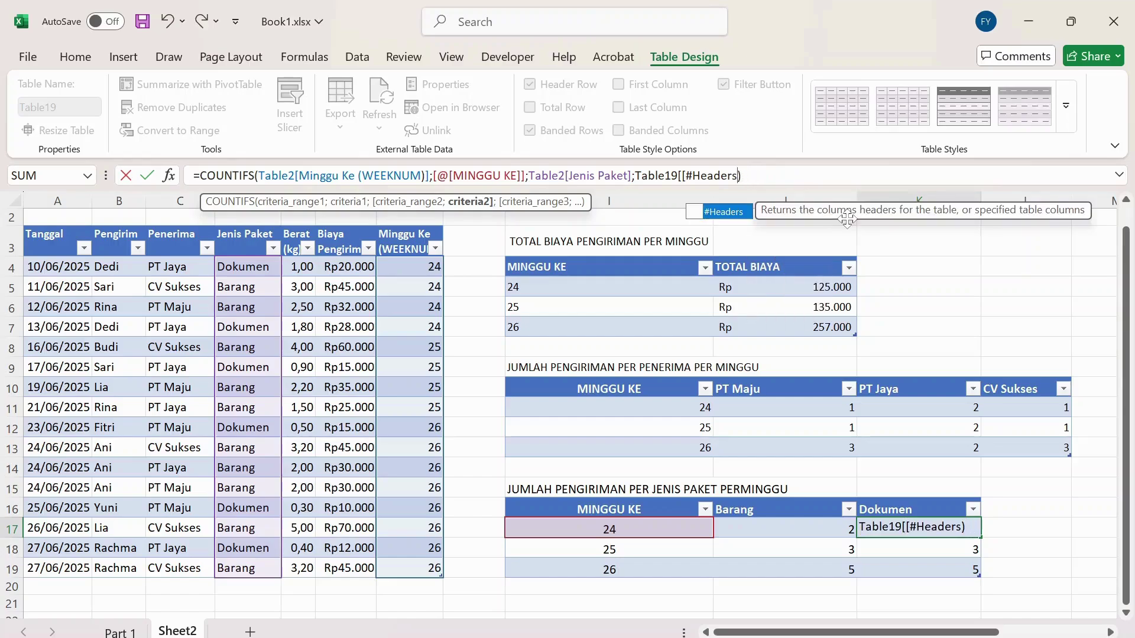
key("BackSpace")
key("BackSpace")
key("BackSpace")
key("BackSpace")
key("BackSpace")
key("BackSpace")
key("BackSpace")
key("BackSpace")
key("BackSpace")
key("BackSpace")
key("BackSpace")
key("BackSpace")
key("BackSpace")
key("BackSpace")
key("BackSpace")
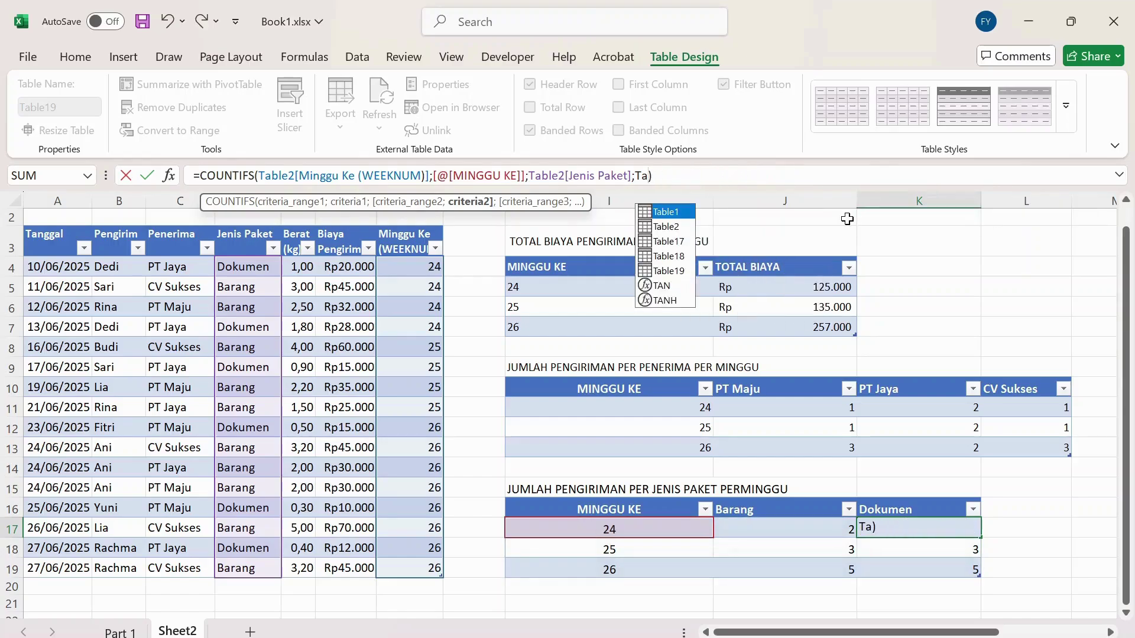
key("BackSpace")
key("BackSpace")
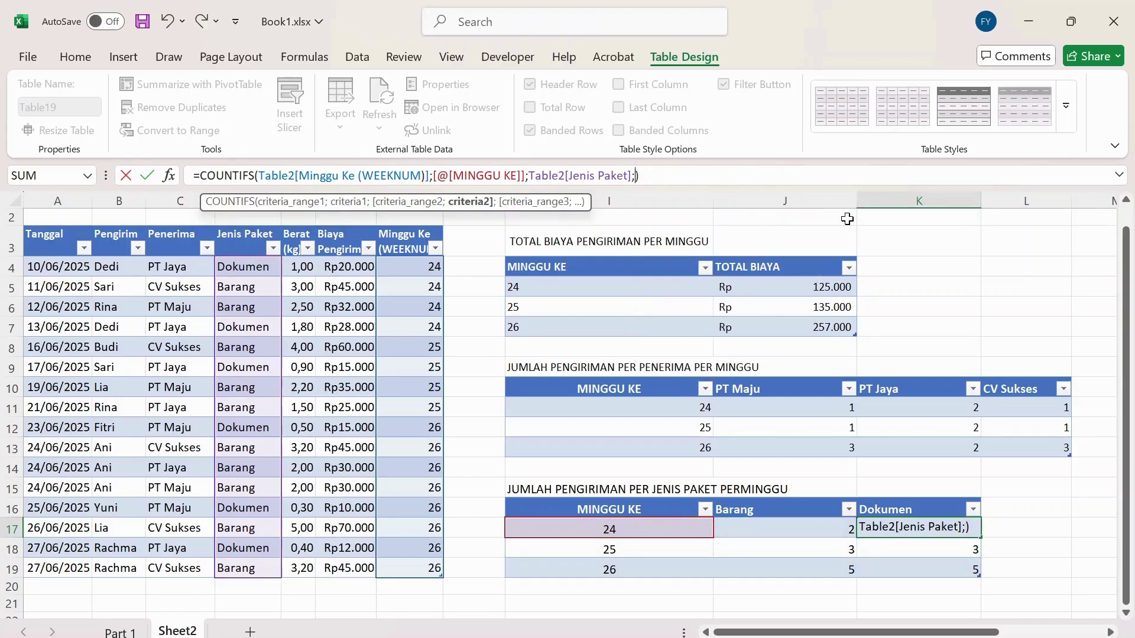
left_click(918, 506)
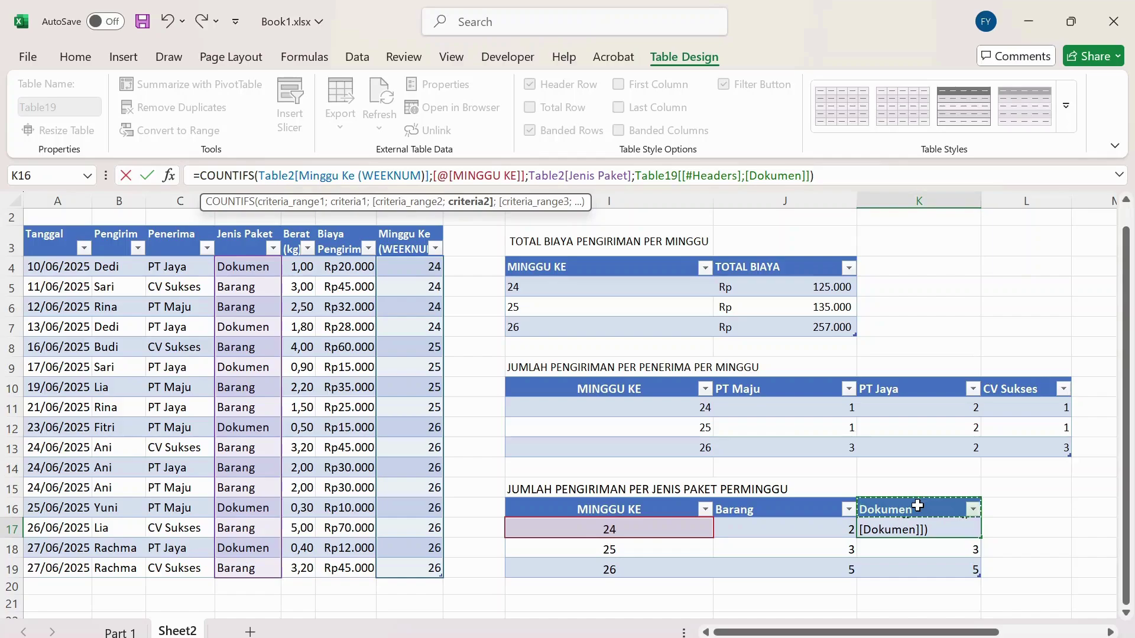
key("Return")
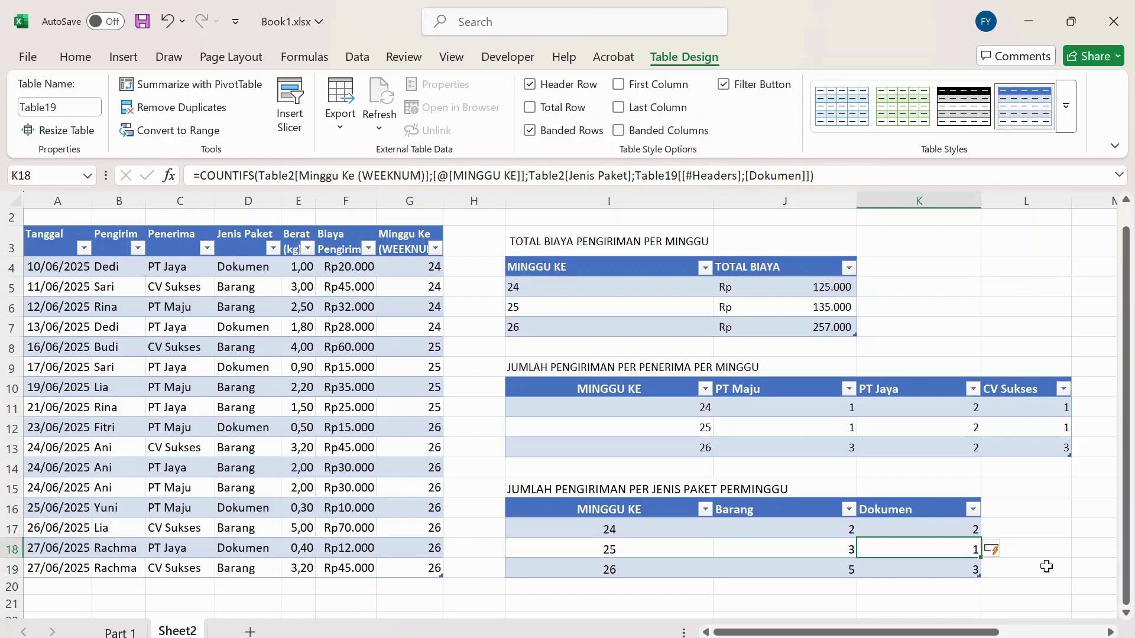
left_click(1047, 525)
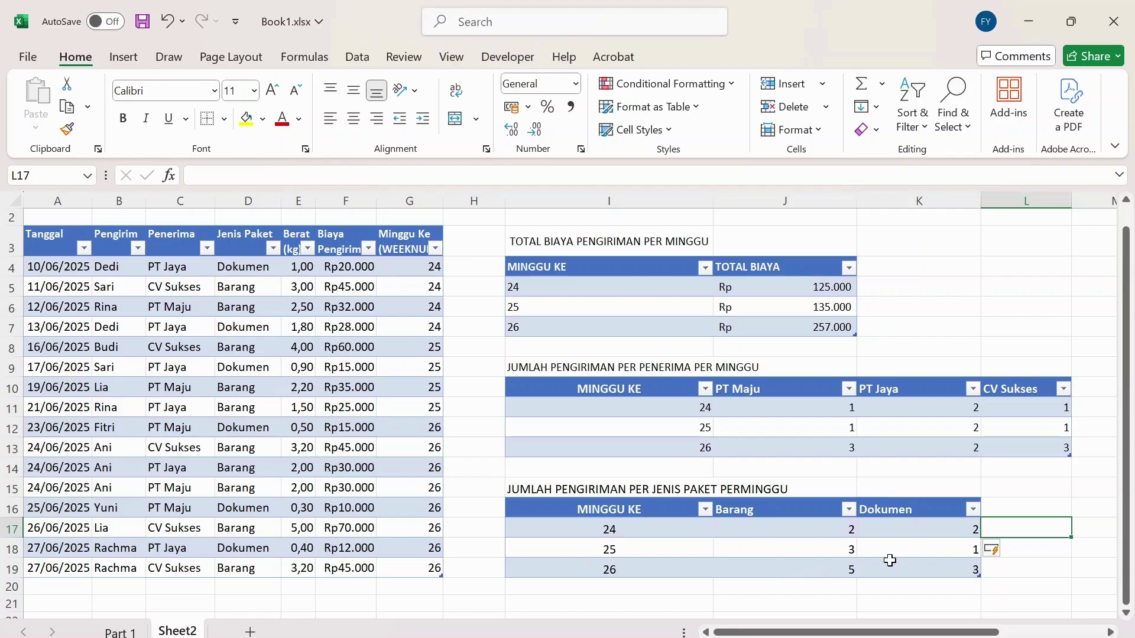
Examine the weekly Barang and Dokumen counts and their formulas in J17:K19 against the shipment data.
left_click(584, 571)
key("Right")
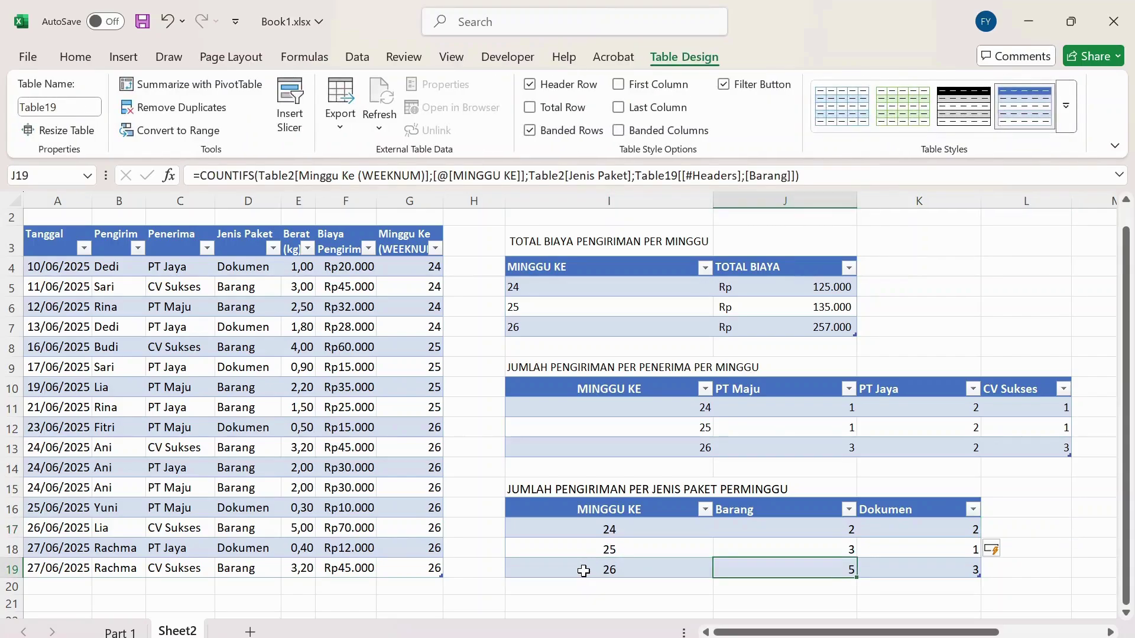
key("Right")
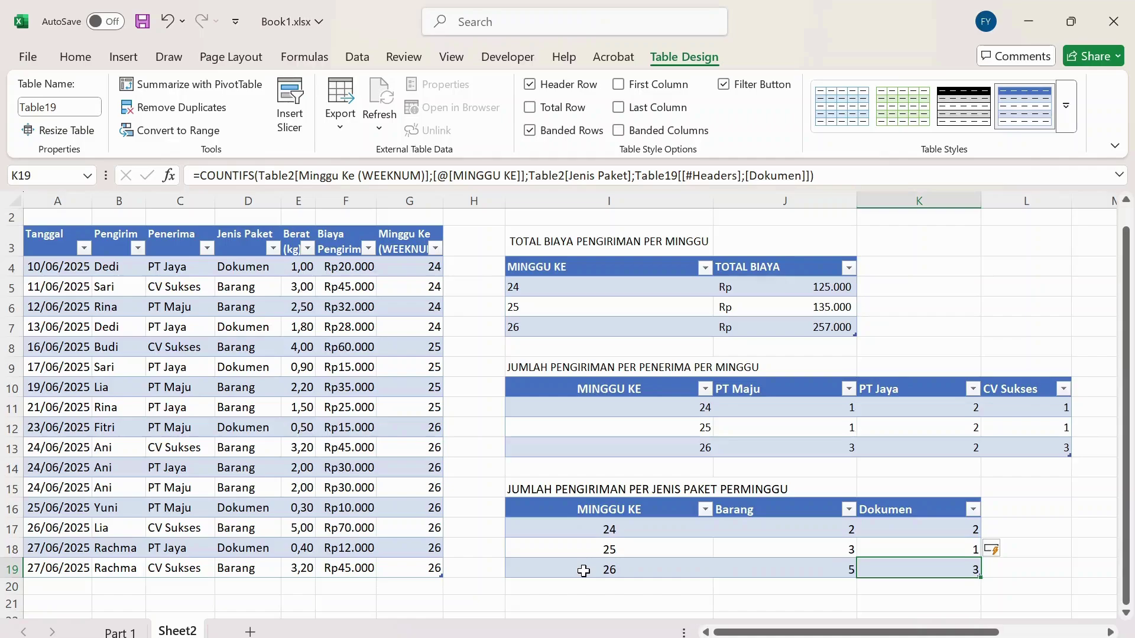
key("Up")
key("Up")
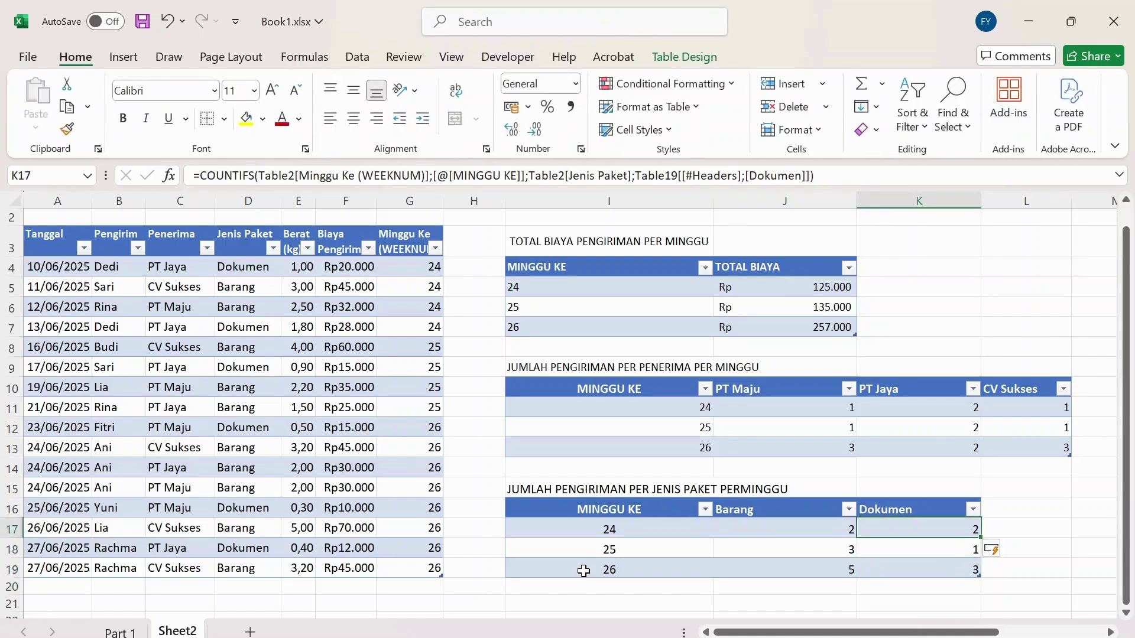
key("Left")
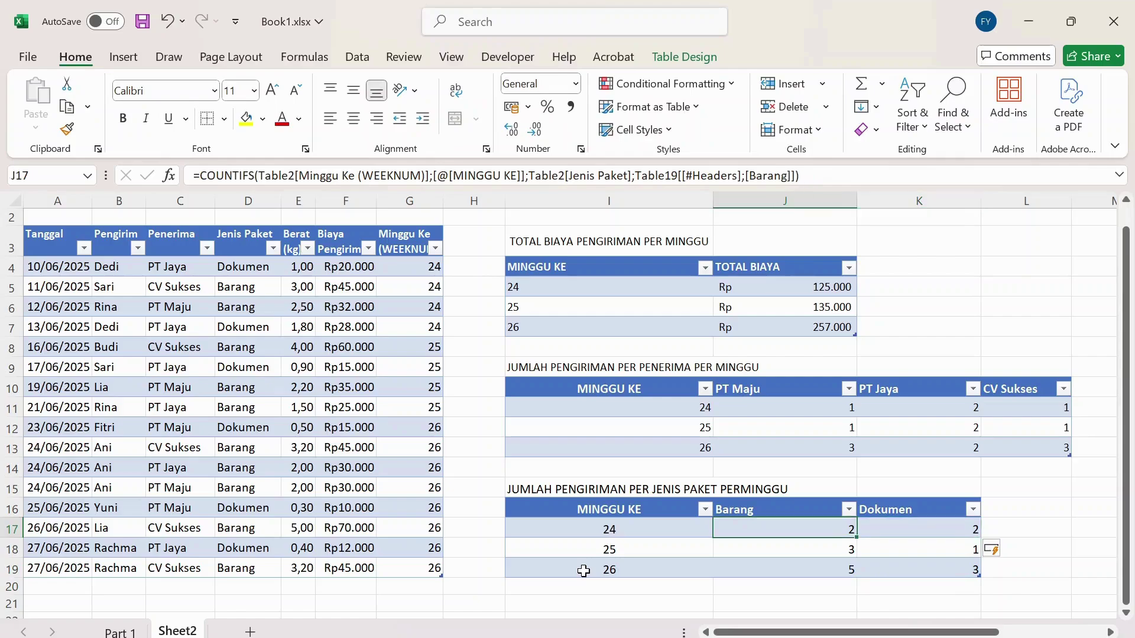
key("Down")
key("Left")
key("Up")
key("Right")
key("Right")
key("Down")
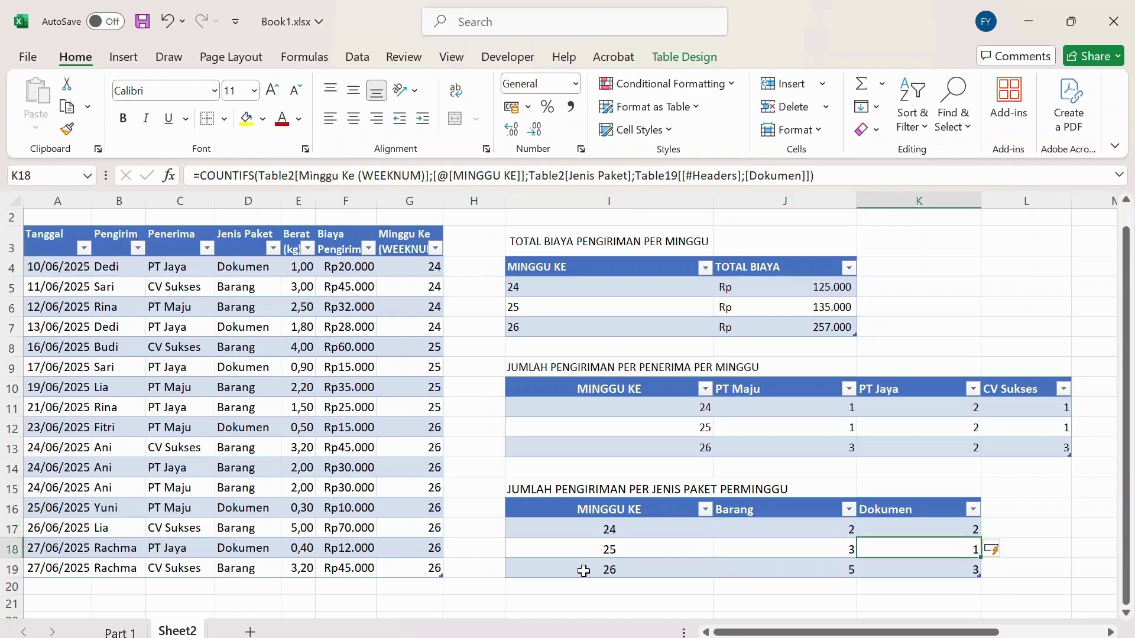
key("Left")
key("Up")
key("Right")
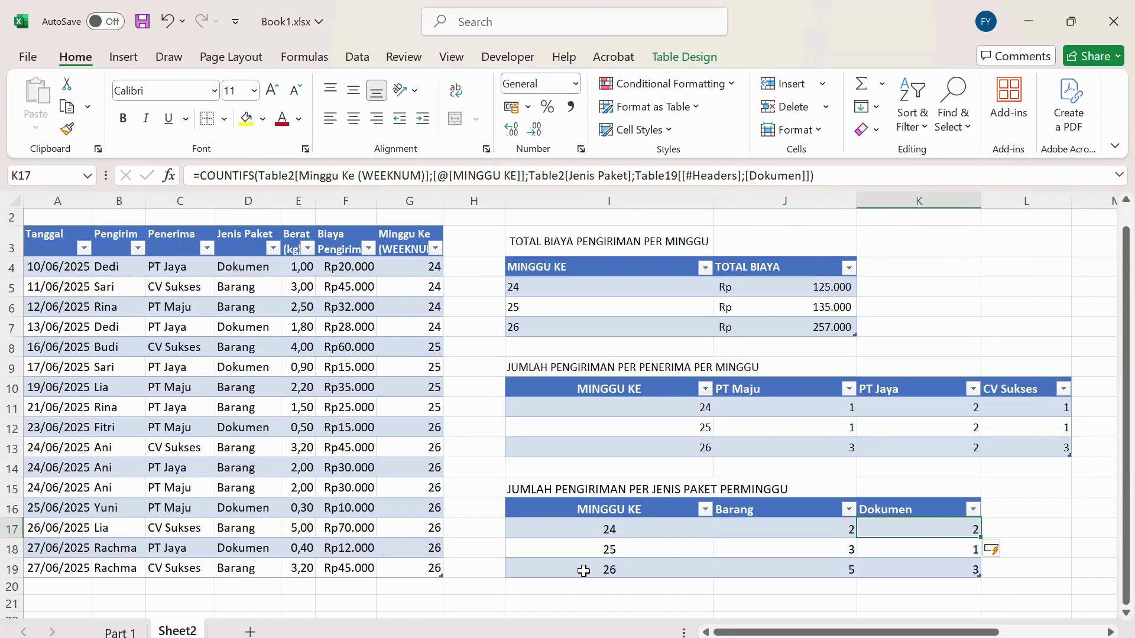
key("Down")
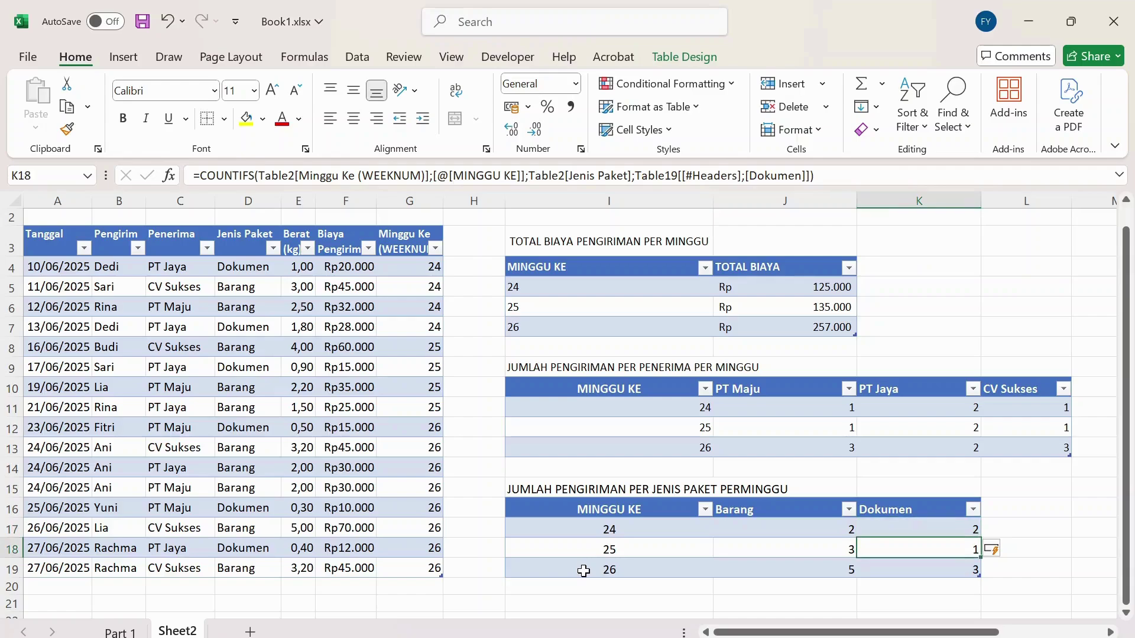
key("Left")
key("Up")
key("Right")
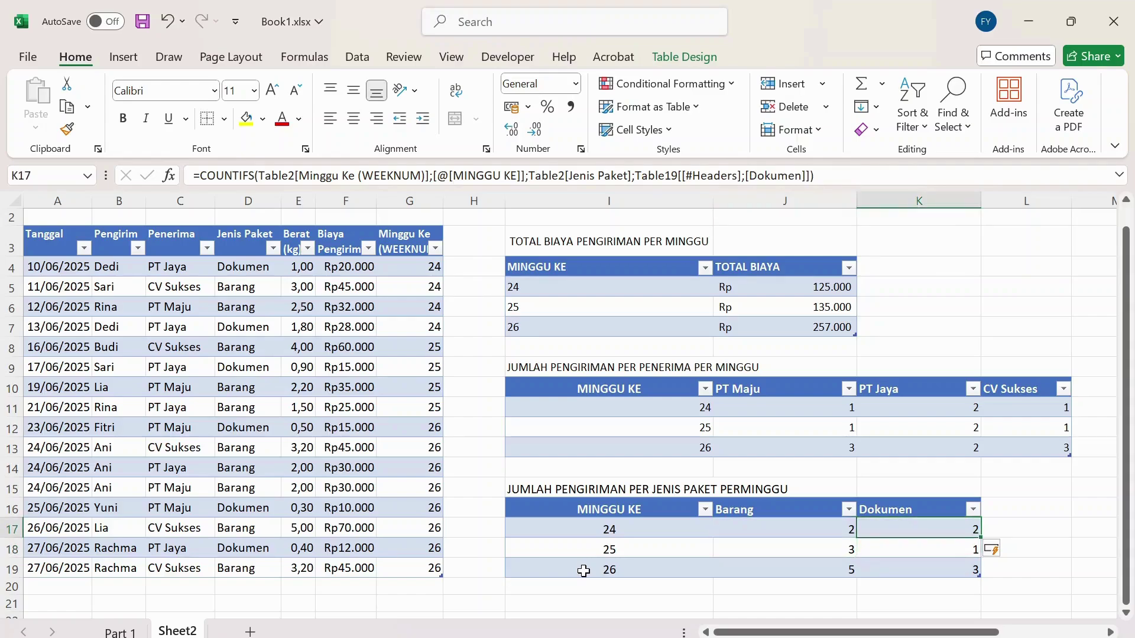
key("Down")
key("Down")
key("Down")
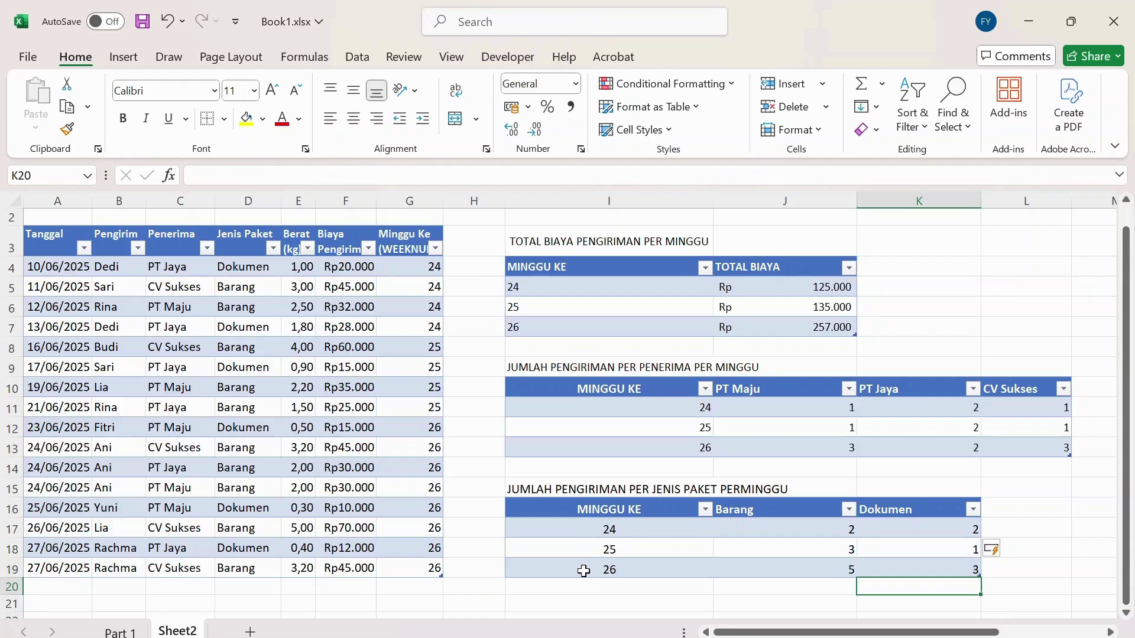
left_click(142, 322)
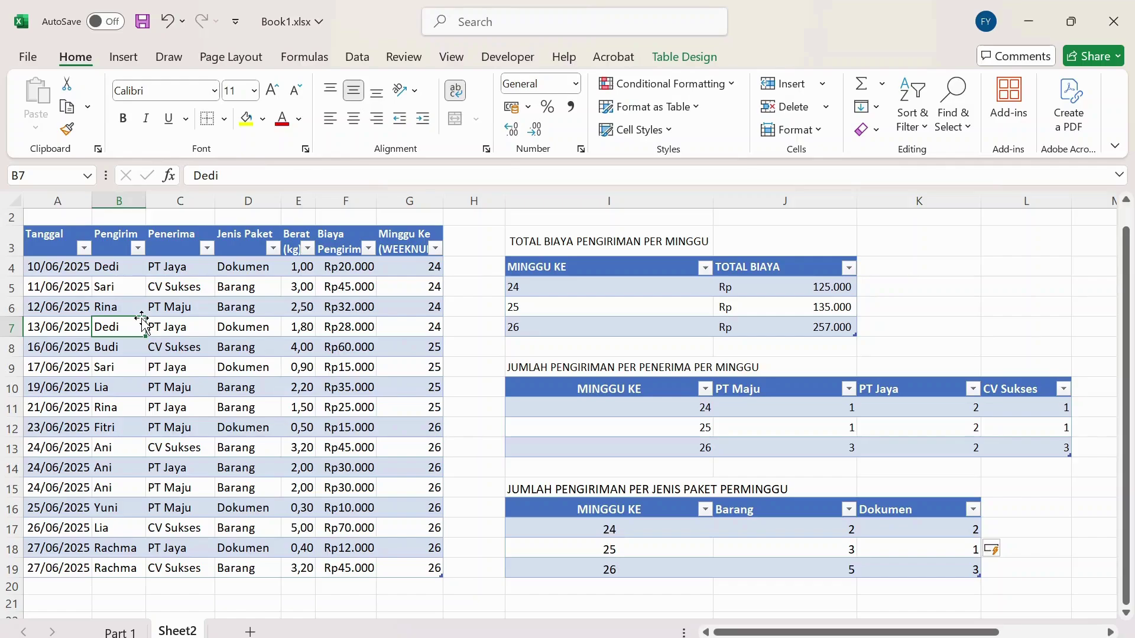
key("Down")
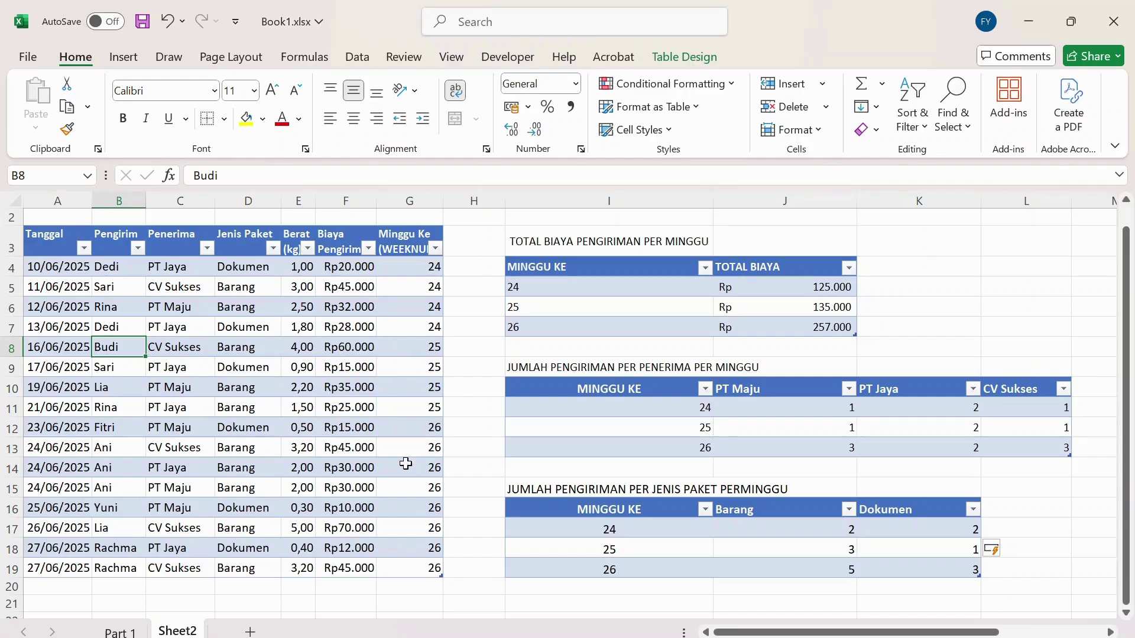
Enter the section title TOTAL BIAYA PER JENIS PAKET PER MINGGU in I21.
left_click(597, 603)
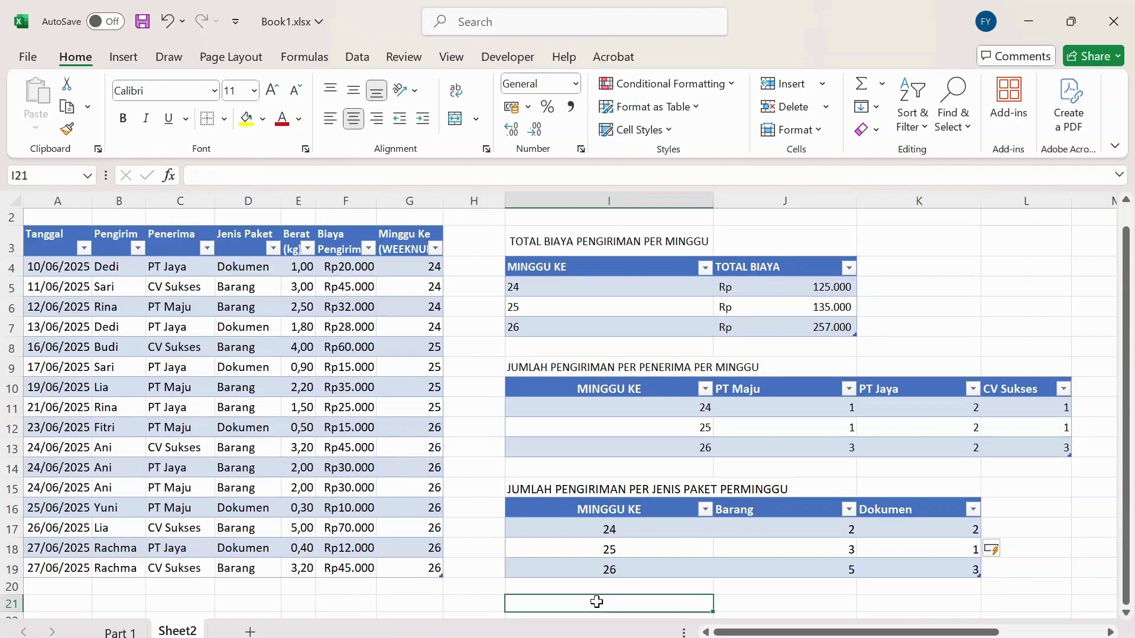
scroll(597, 602, "down", 1)
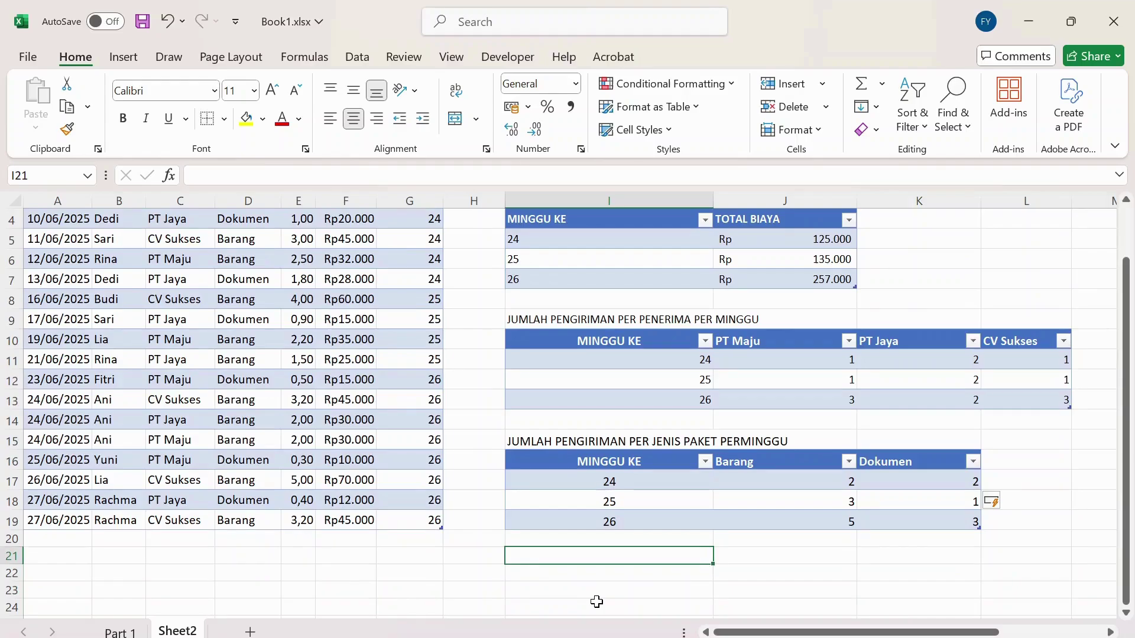
type("T")
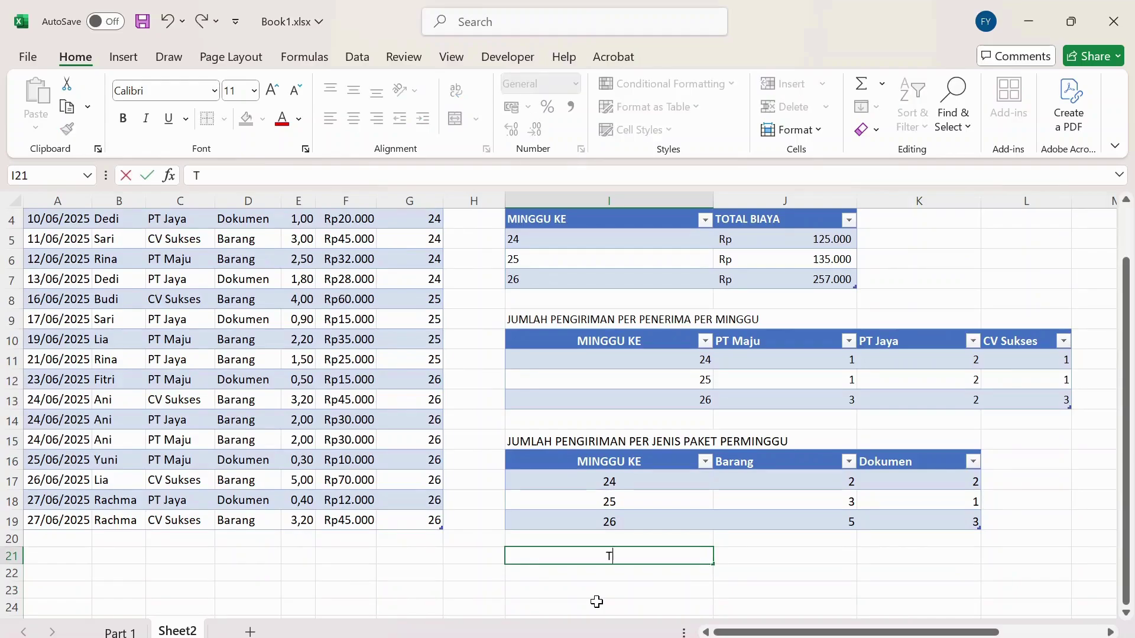
type("OTAL BIAYA")
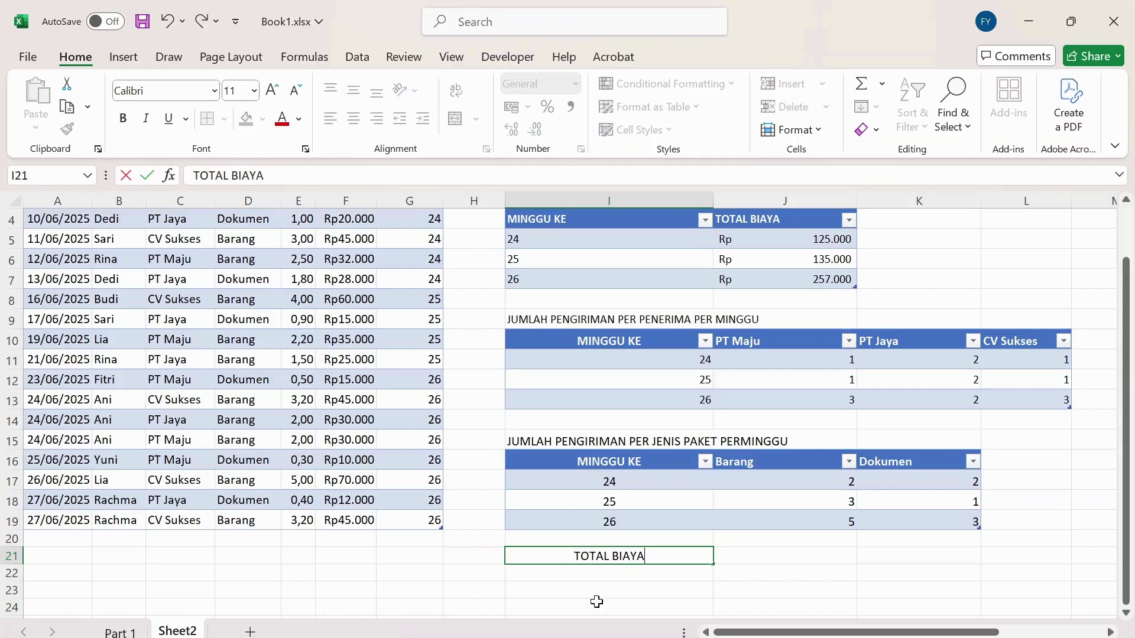
type(" PER JENIS")
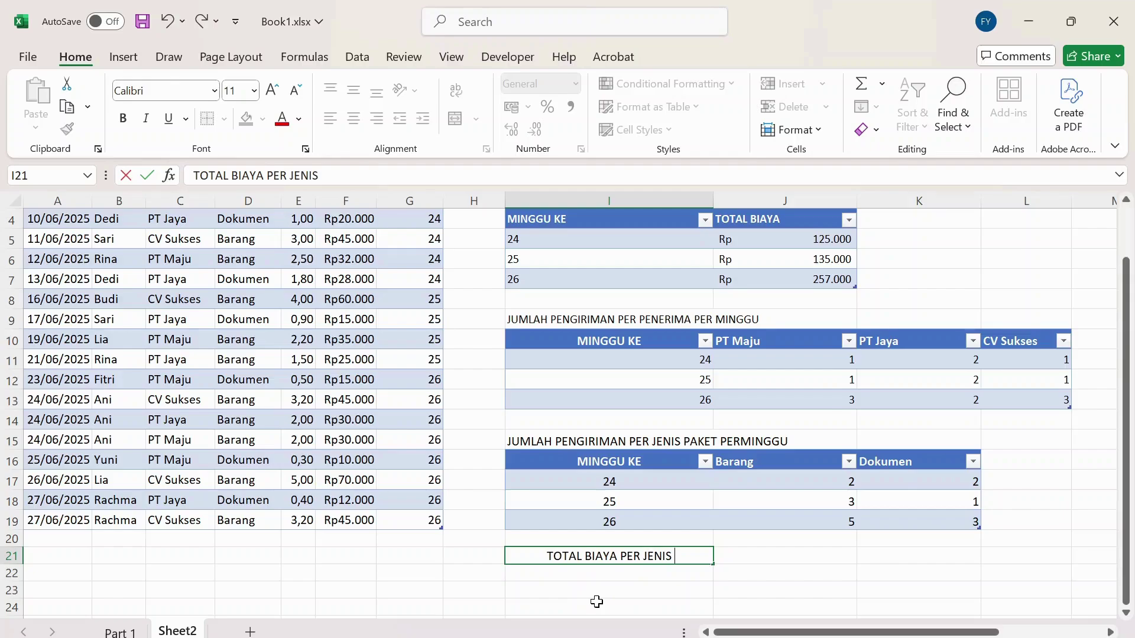
type(" PAKET ")
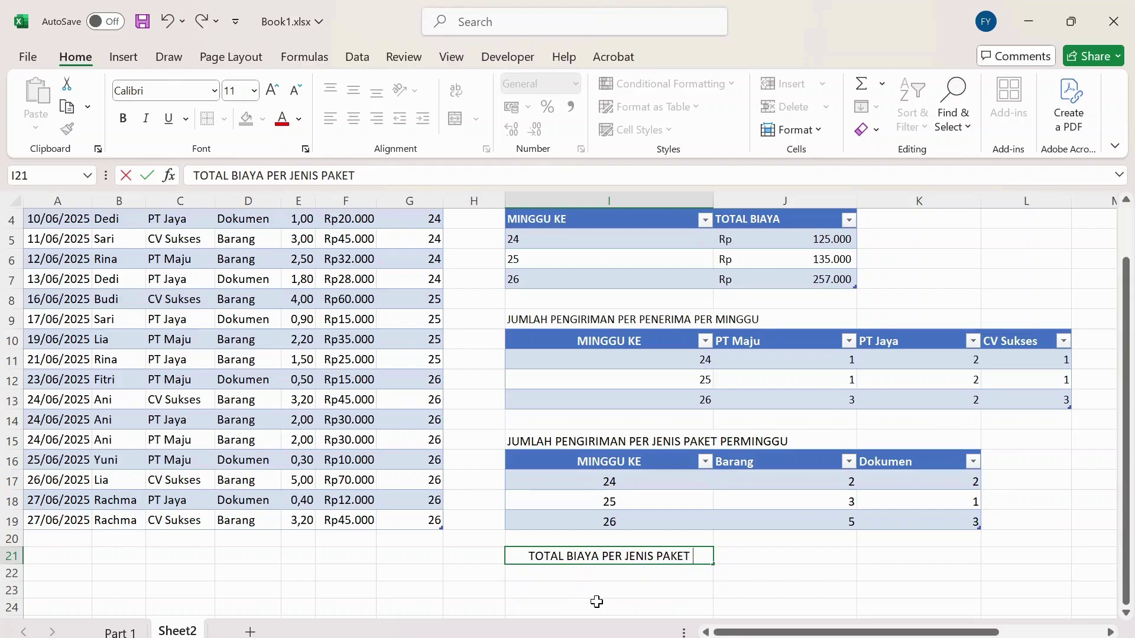
type("PER MINGGU")
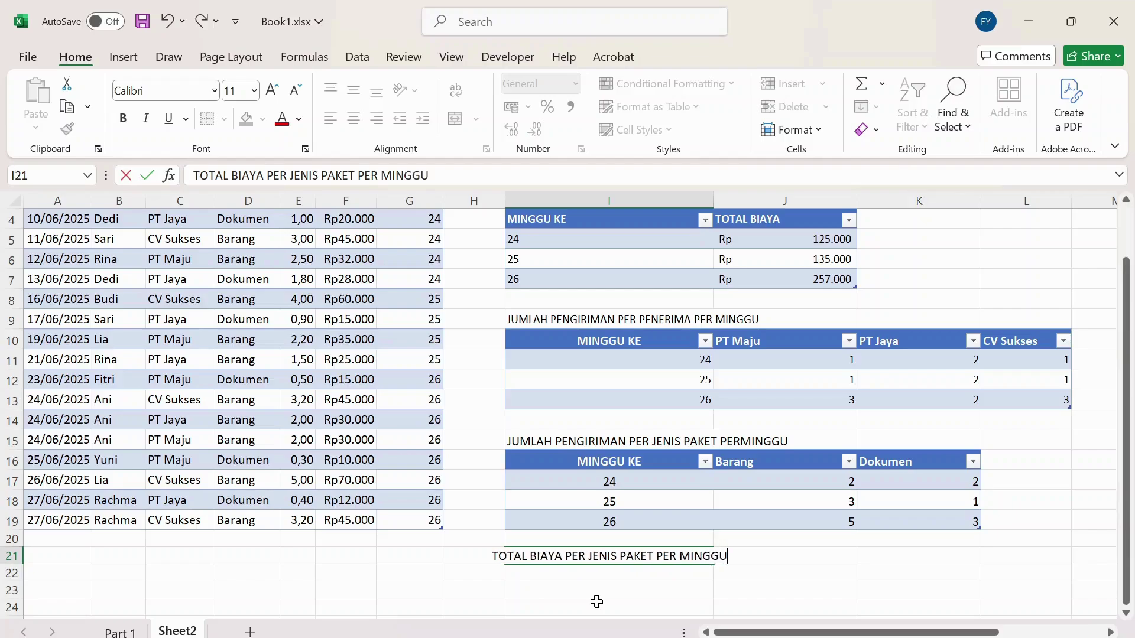
key("Return")
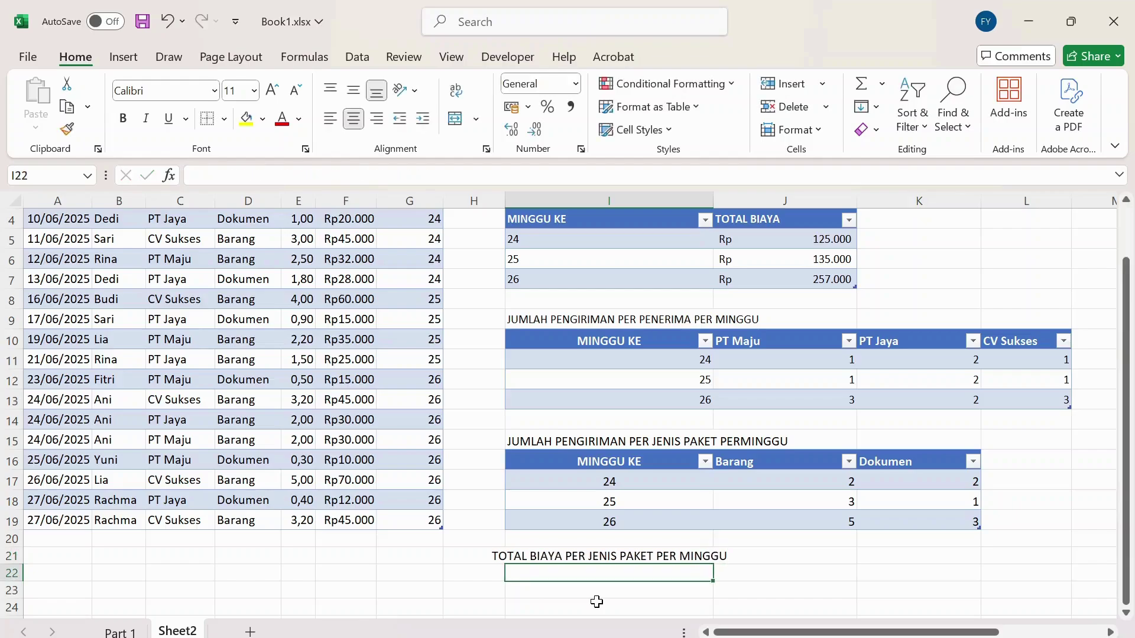
Merge and center the TOTAL BIAYA PER JENIS PAKET PER MINGGU title across I21:J21.
left_click(590, 559)
key("shift+Right")
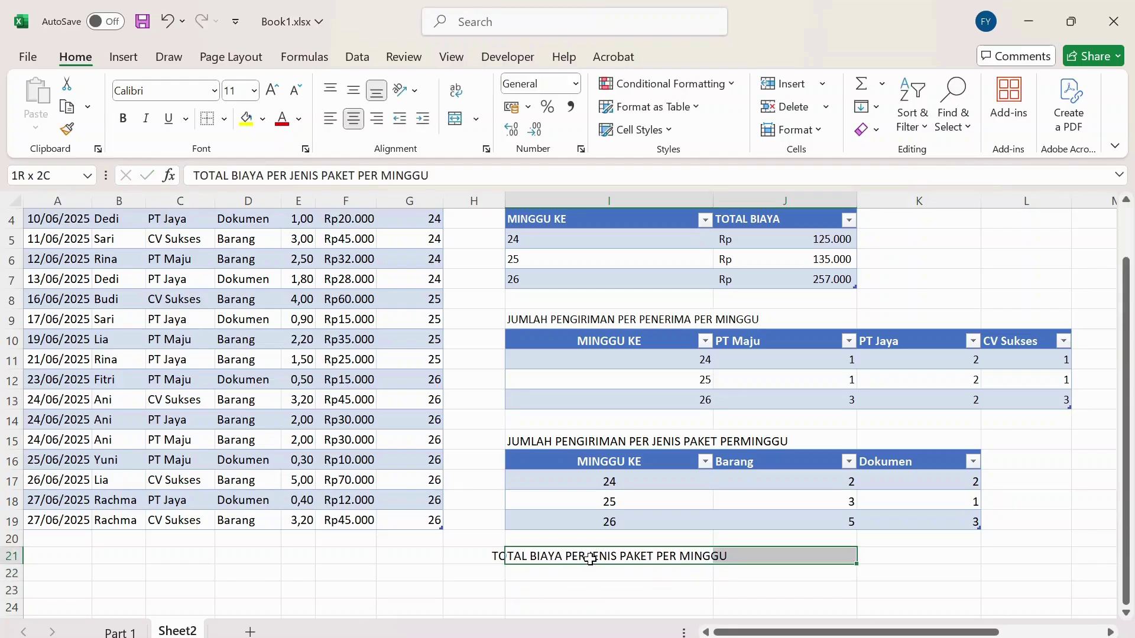
left_click(456, 121)
Enter the column headers MINGGU KE, Barang and Dokumen in I22:K22.
left_click(605, 573)
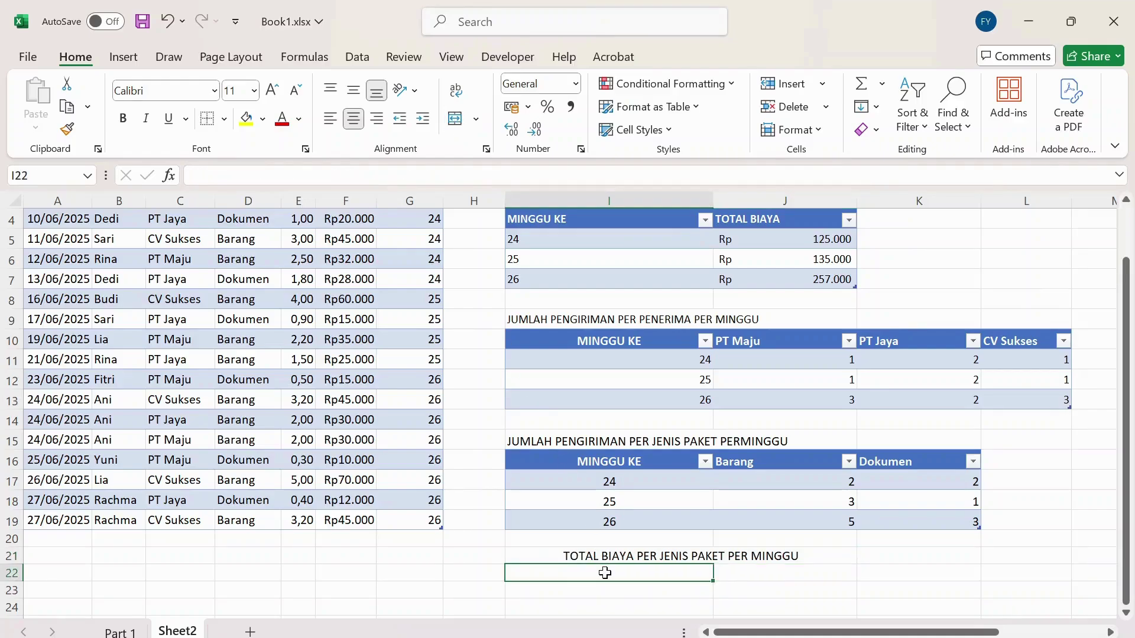
type("MINGGU KE")
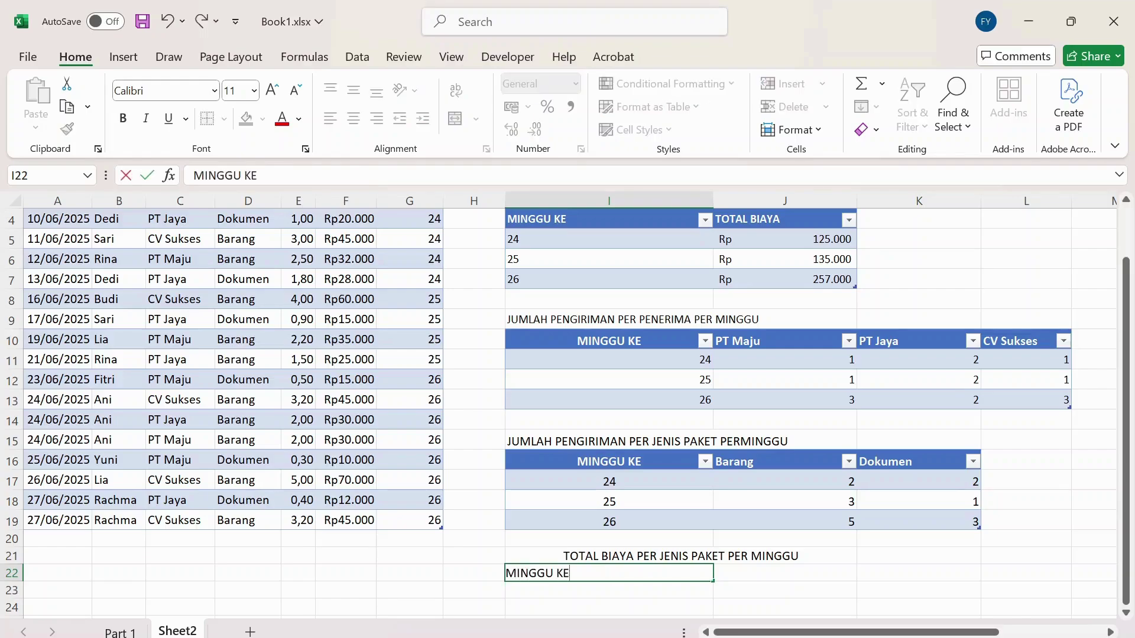
key("Tab")
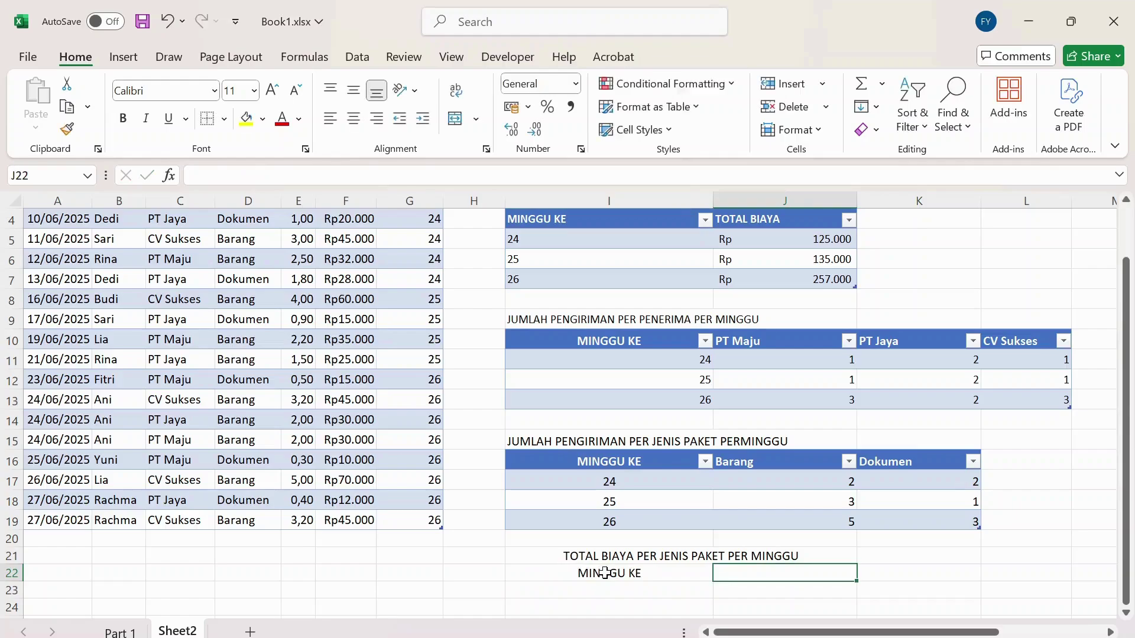
type("BARA")
key("BackSpace")
key("BackSpace")
key("BackSpace")
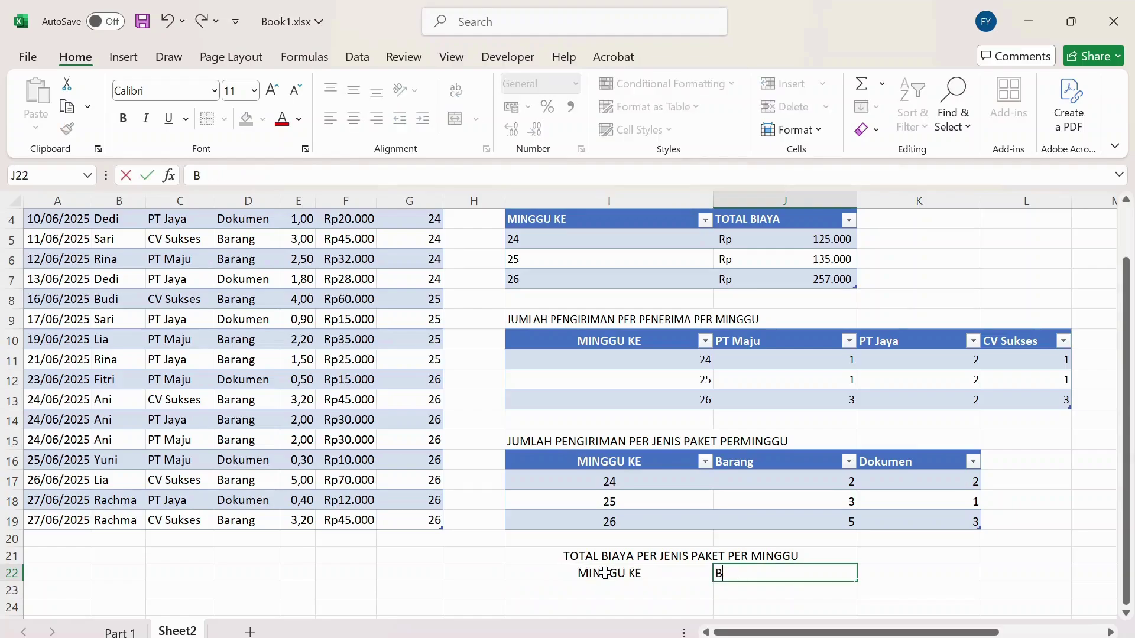
type("arang")
key("Tab")
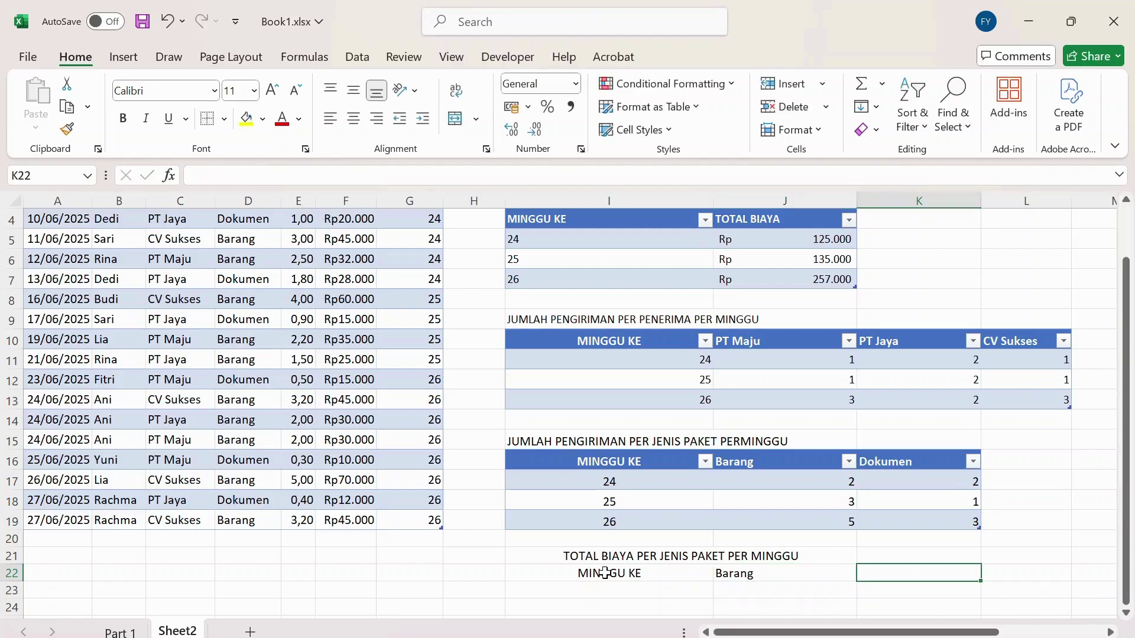
type("Dokumen")
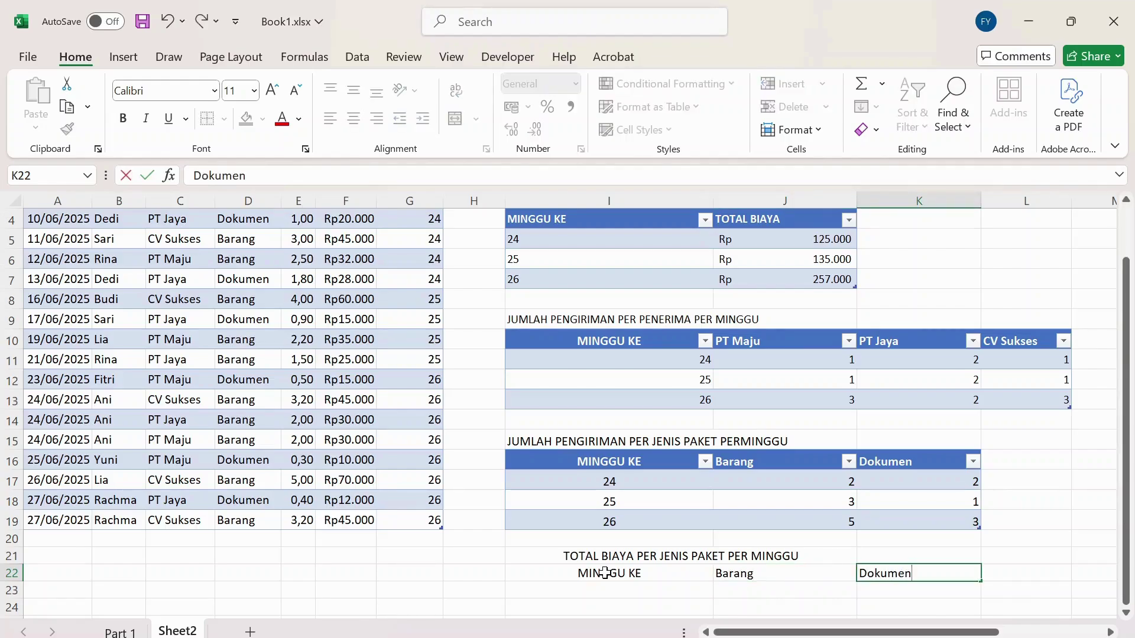
key("Down")
Enter the week numbers 24, 25 and 26 under MINGGU KE in I23:I25.
key("Left")
key("Left")
type("2")
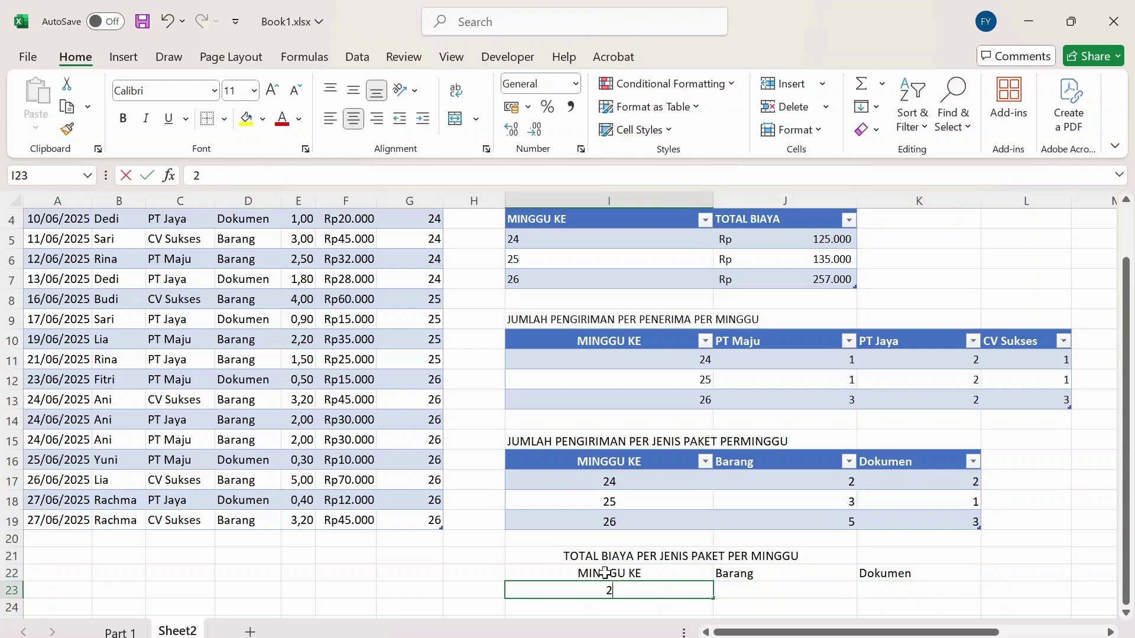
type("4")
key("Return")
type("25")
key("Return")
type("2")
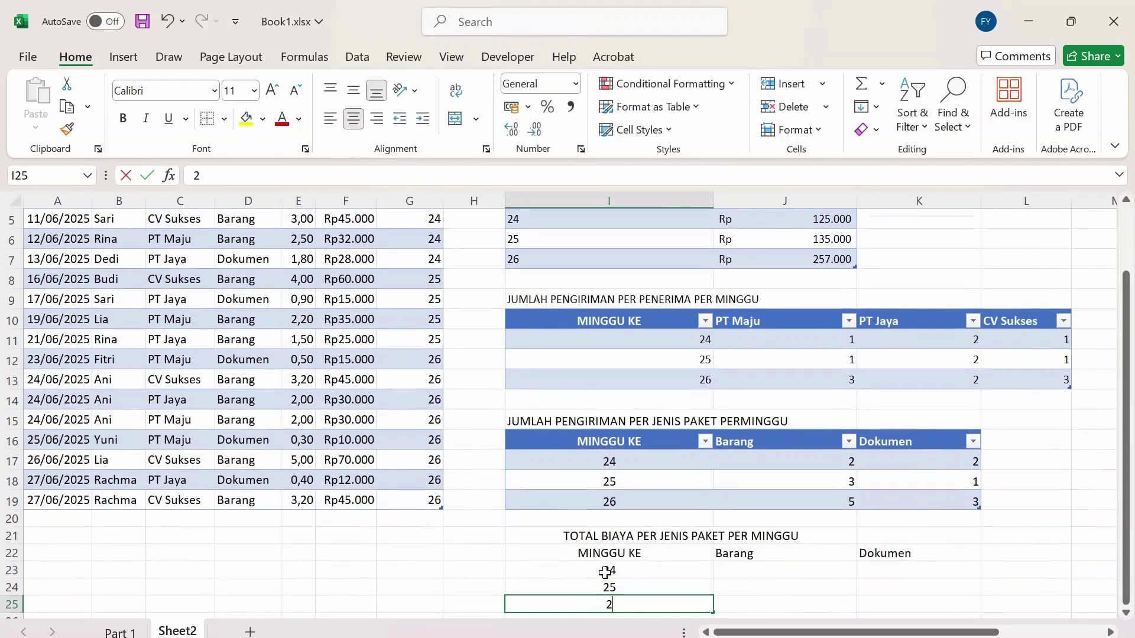
type("6")
key("Up")
Convert I22:K25 into a table, using its first row as headers.
key("Up")
key("Up")
key("shift+Right")
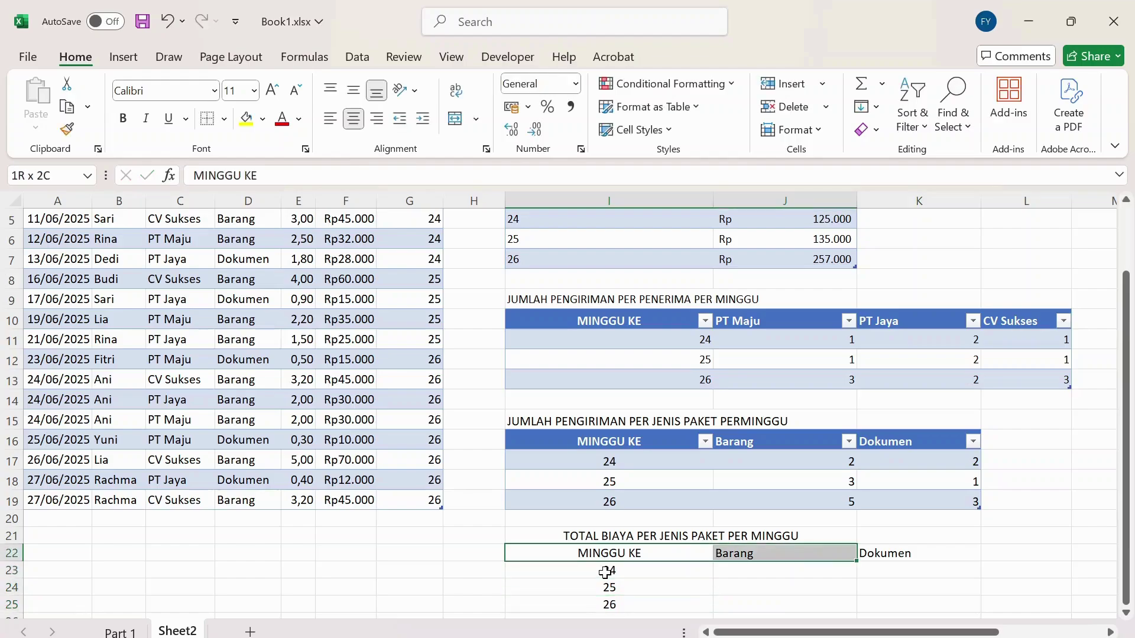
key("shift+Down")
key("shift+Down")
key("shift+Down")
key("shift+Right")
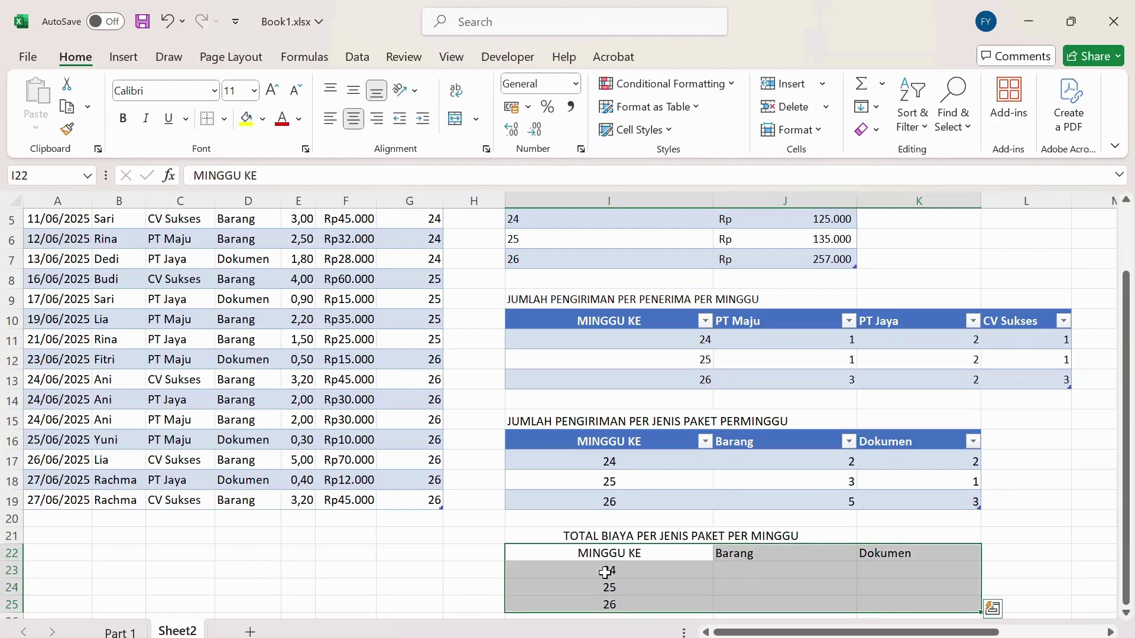
key("ctrl+t")
key("Return")
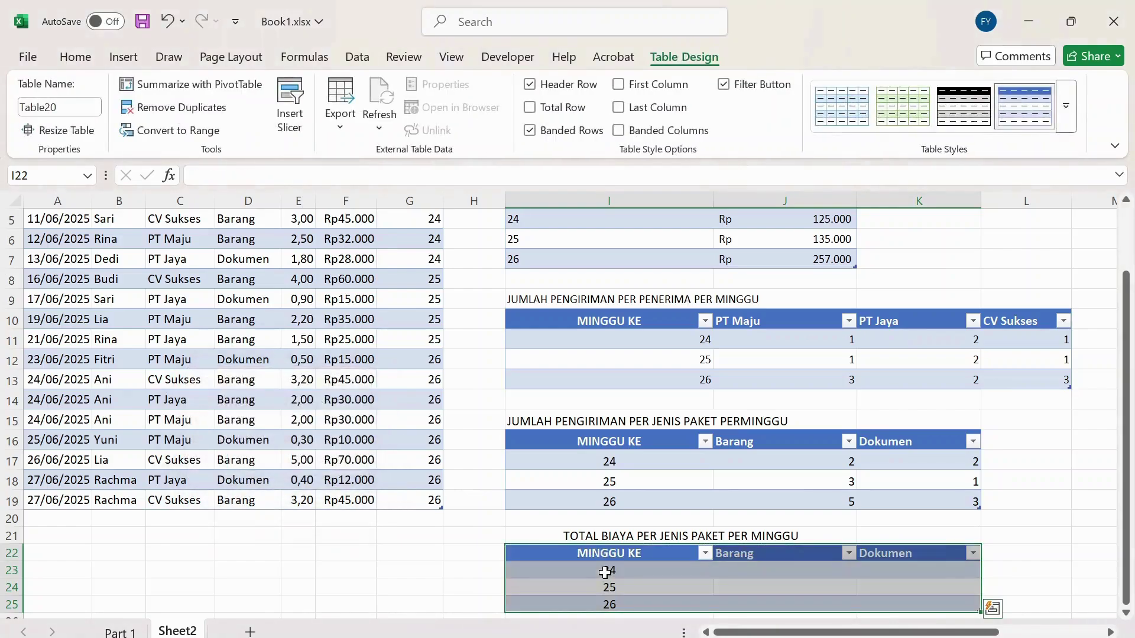
Start a SUMIFS formula in J23 with the shipment table's Biaya Pengiriman column as the sum range.
left_click(751, 577)
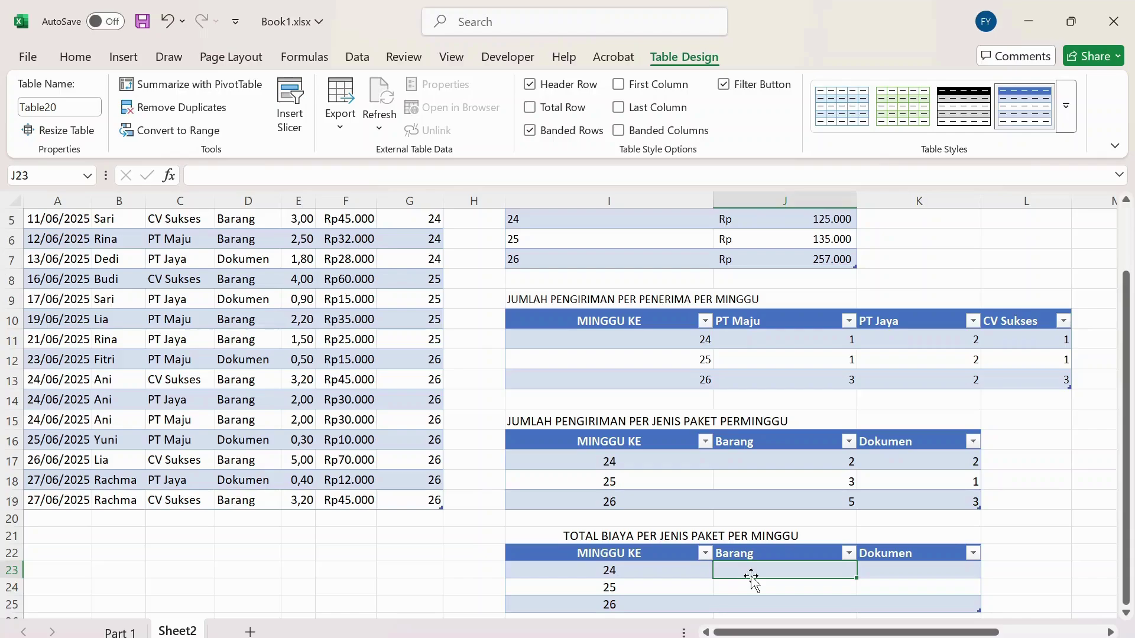
left_click(786, 591)
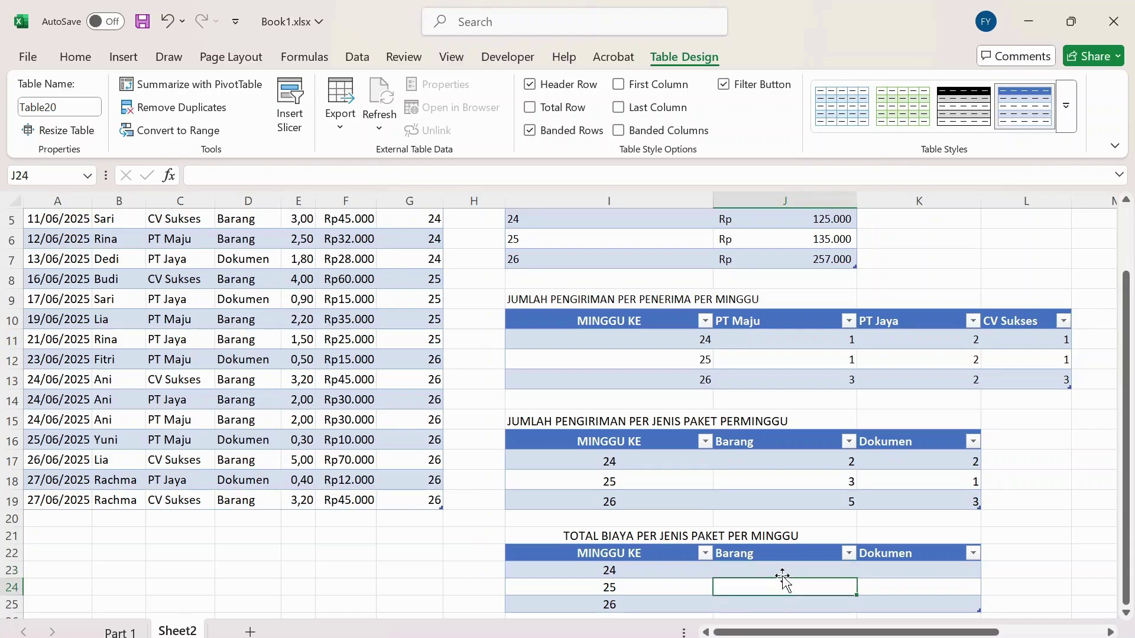
left_click(781, 574)
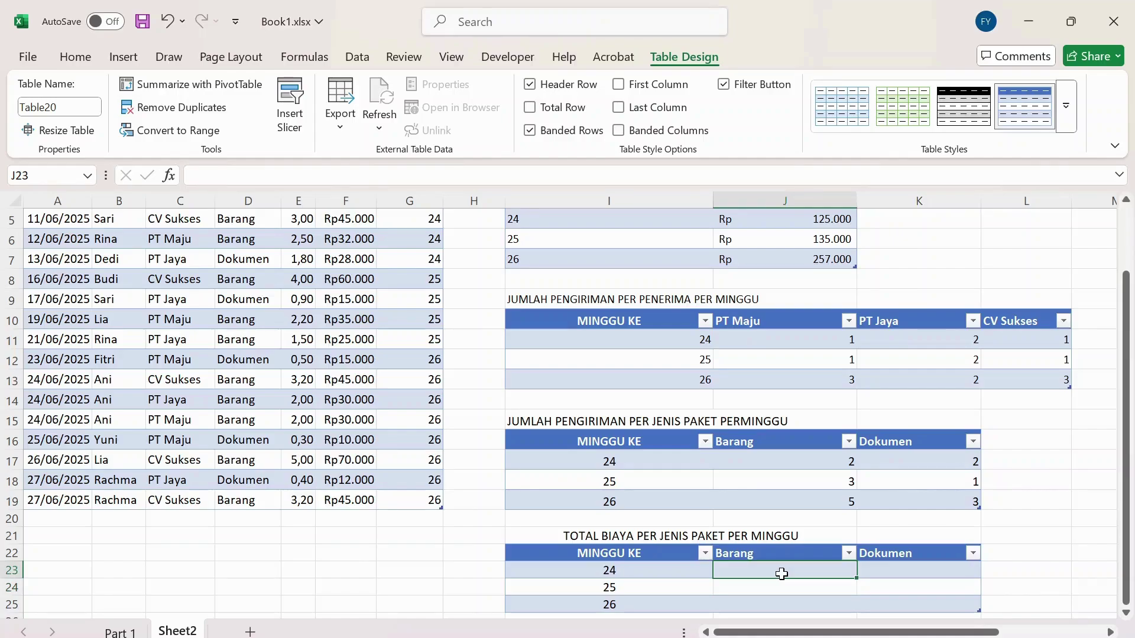
type("=")
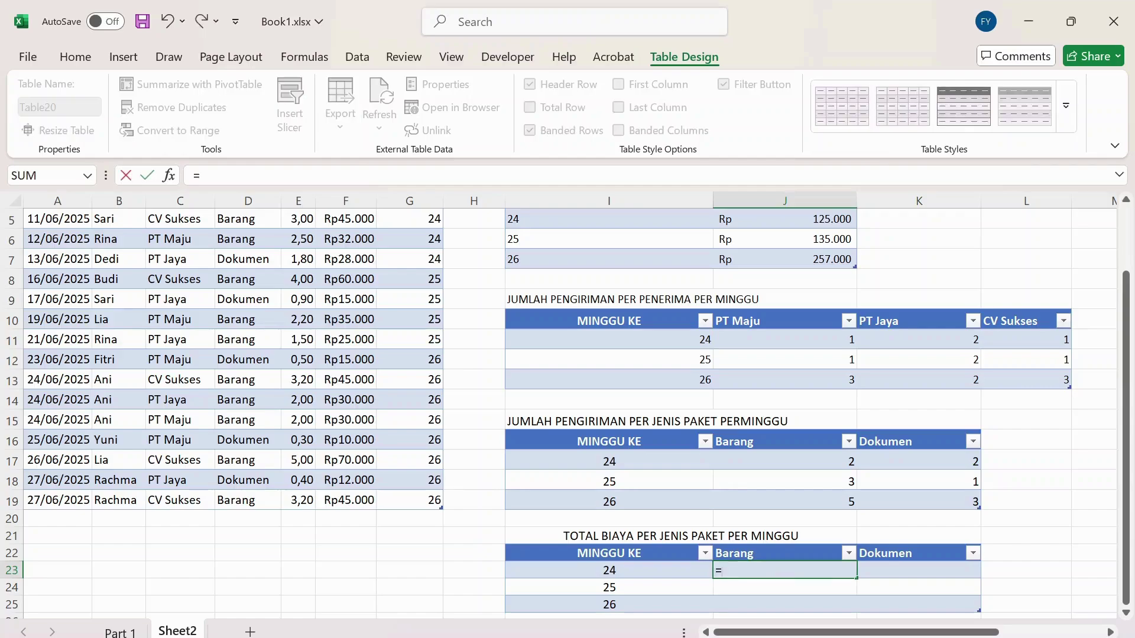
type("sumi")
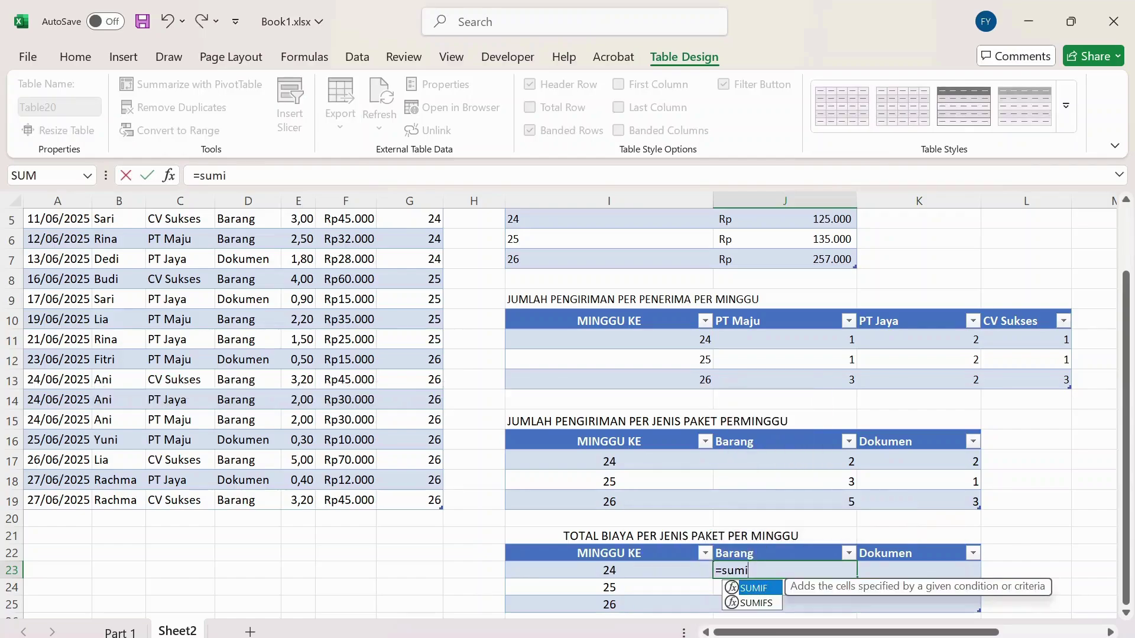
type("fs()")
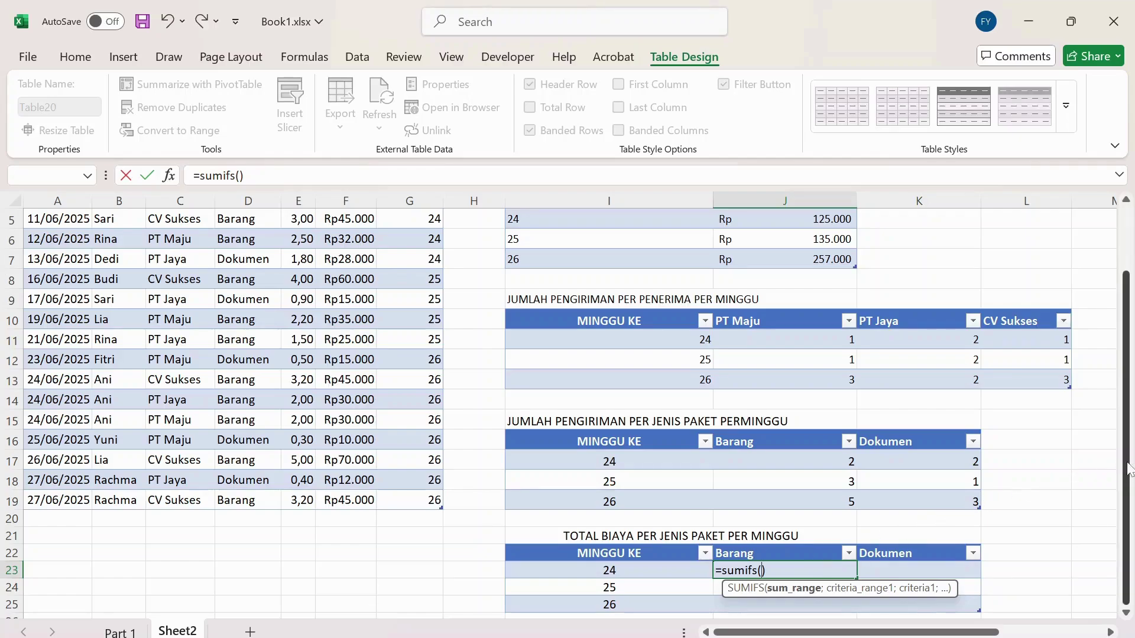
left_click_drag(1127, 471, 1127, 439)
left_click_drag(339, 251, 346, 551)
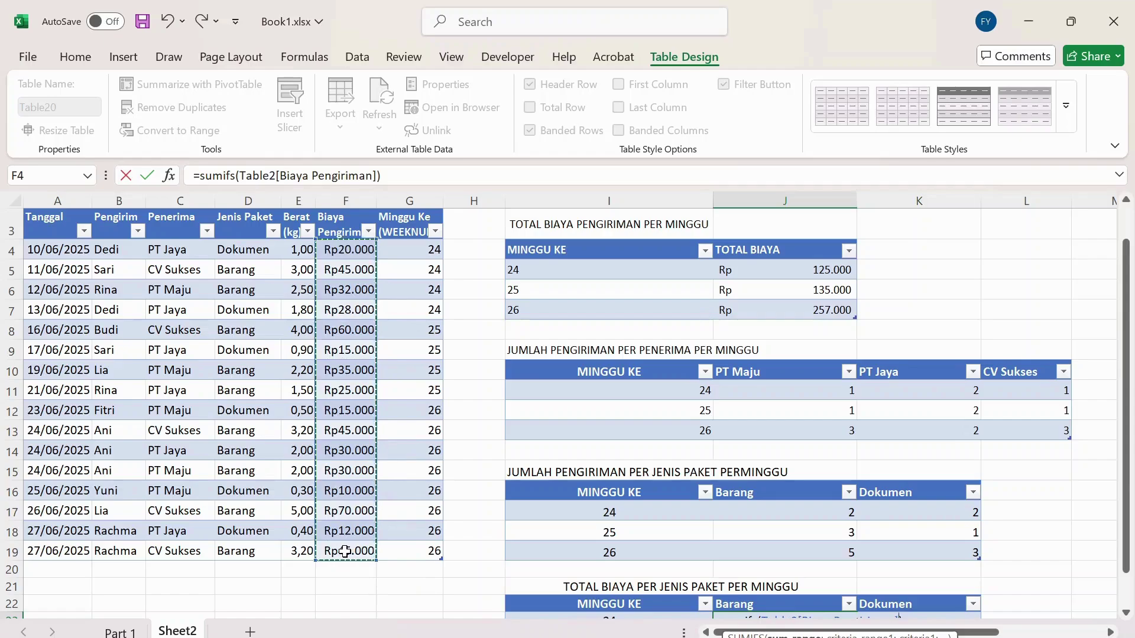
left_click_drag(1128, 373, 1130, 413)
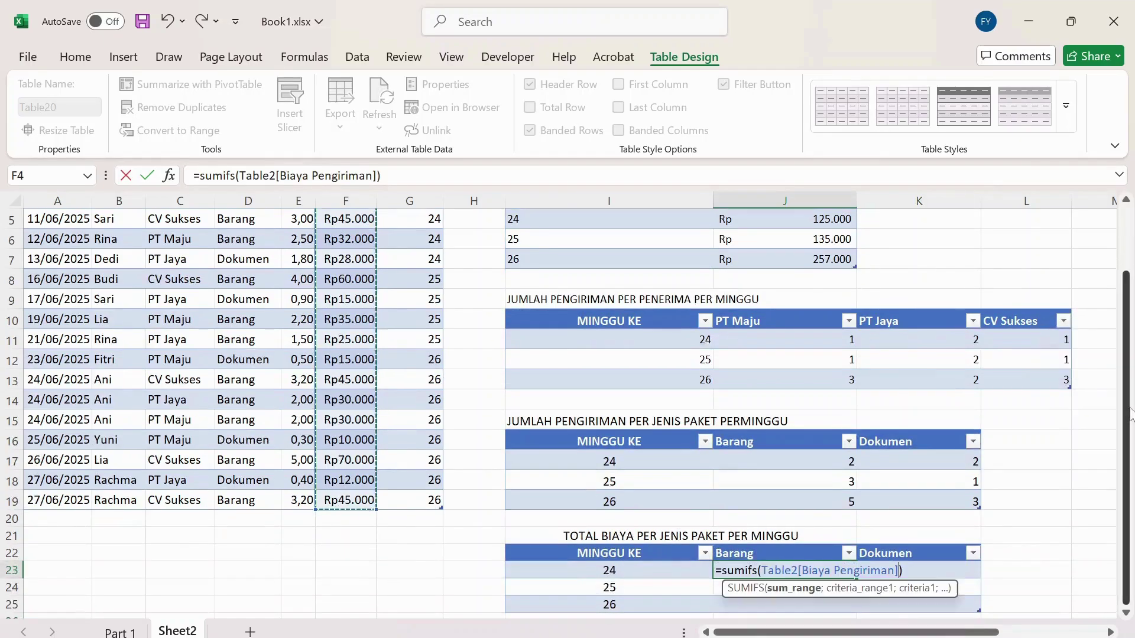
type(";")
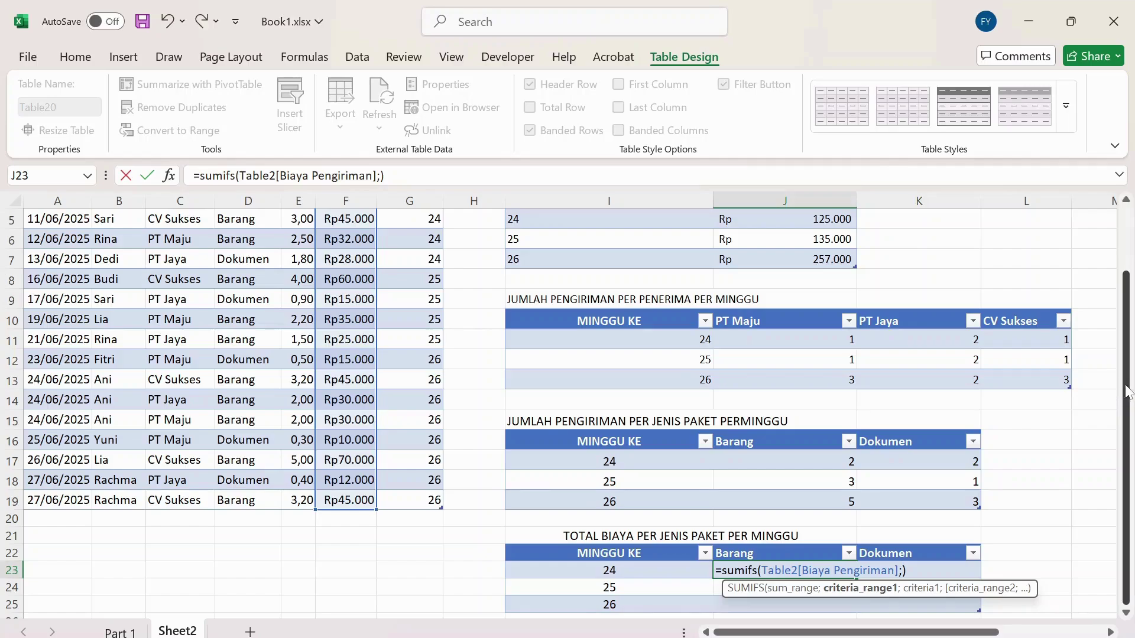
Add the Minggu Ke (WEEKNUM) column as the first criteria range, matched to the week number in I23.
left_click_drag(1129, 392, 1132, 342)
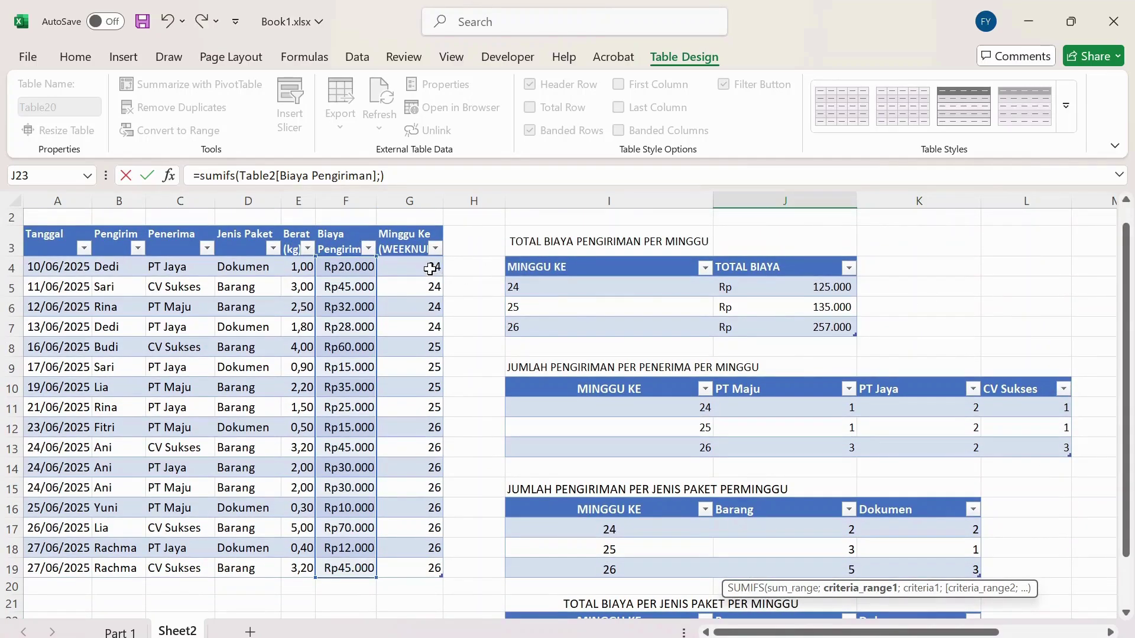
left_click_drag(430, 269, 435, 564)
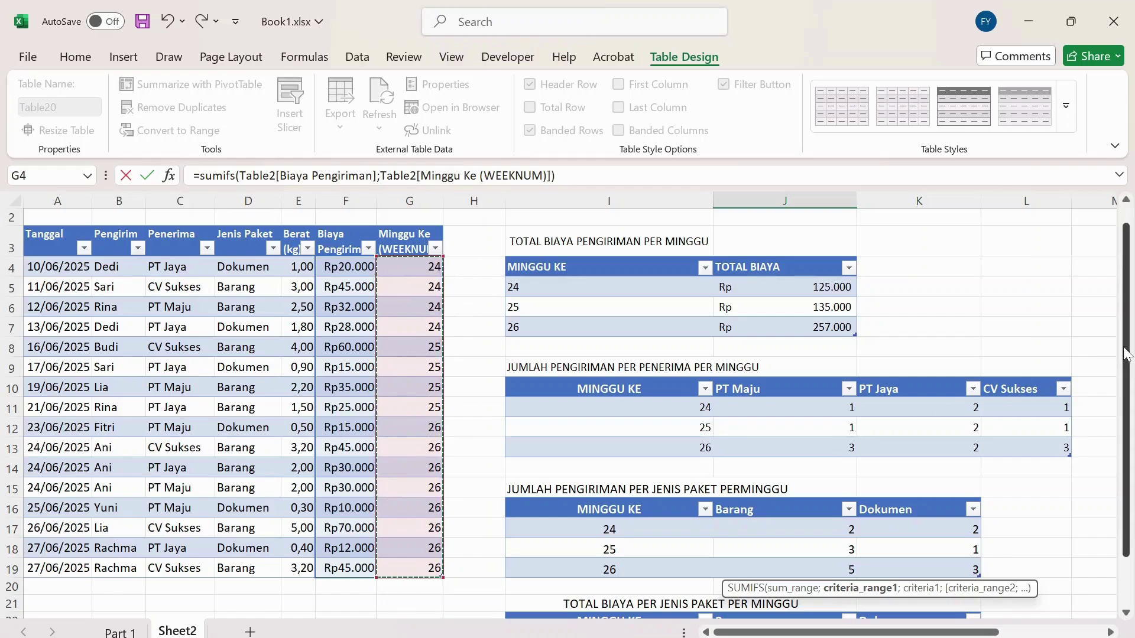
left_click_drag(1125, 355, 1132, 431)
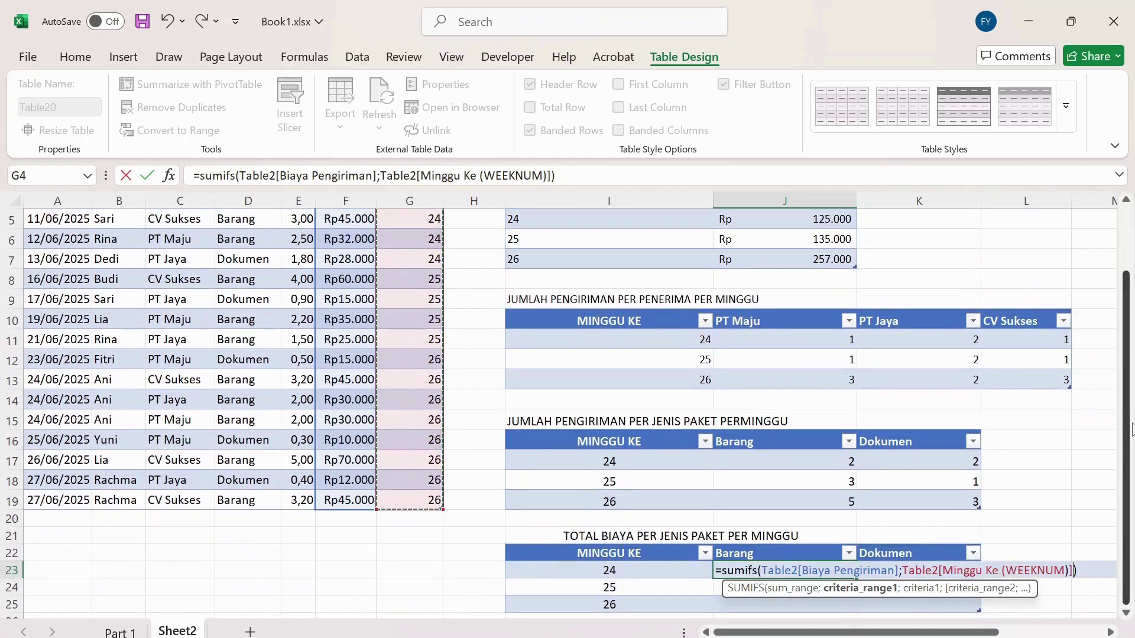
type(";")
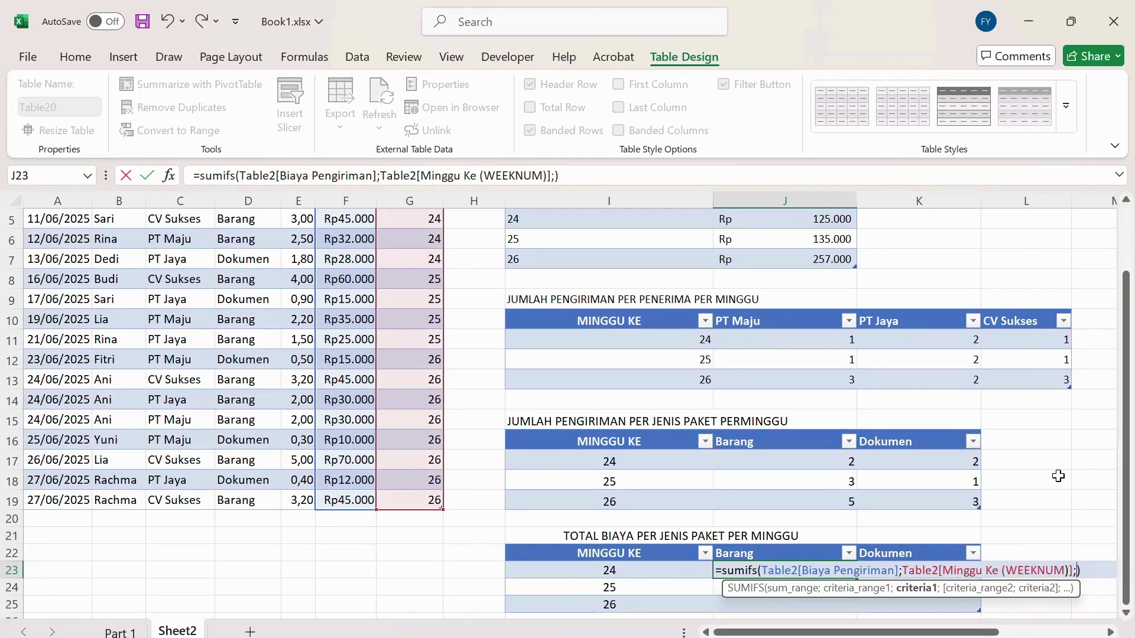
left_click(621, 574)
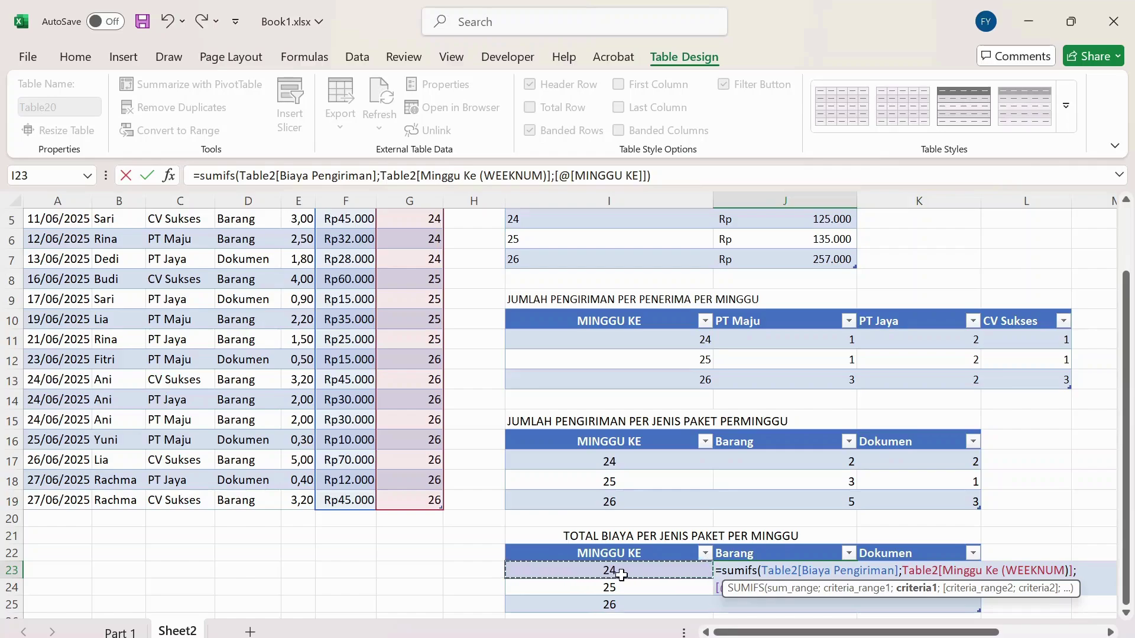
type(";")
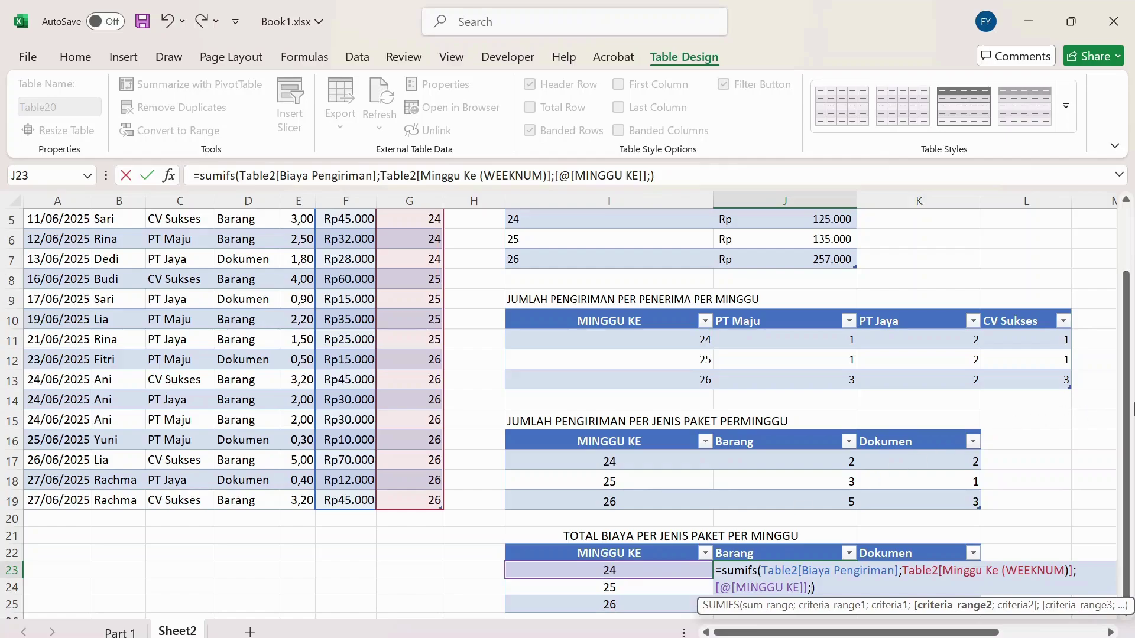
Add the Jenis Paket column as the second criteria range, matched to the Barang header in J22, and complete the formula.
left_click(1126, 416)
left_click_drag(1126, 417, 1127, 352)
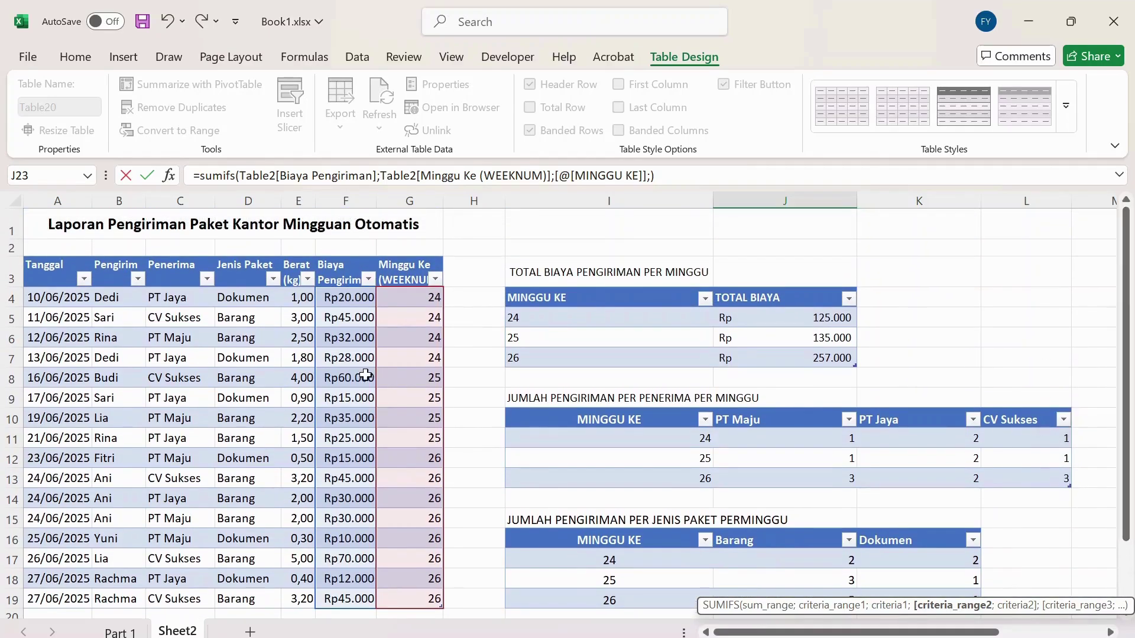
left_click_drag(259, 295, 233, 598)
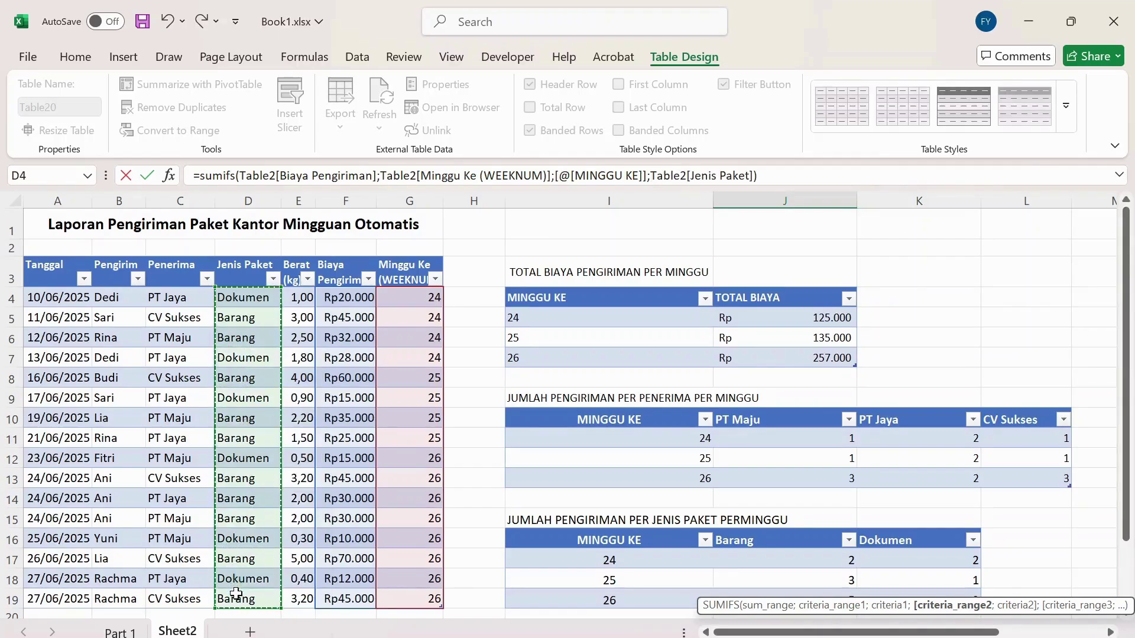
left_click_drag(1128, 278, 1127, 412)
type(";")
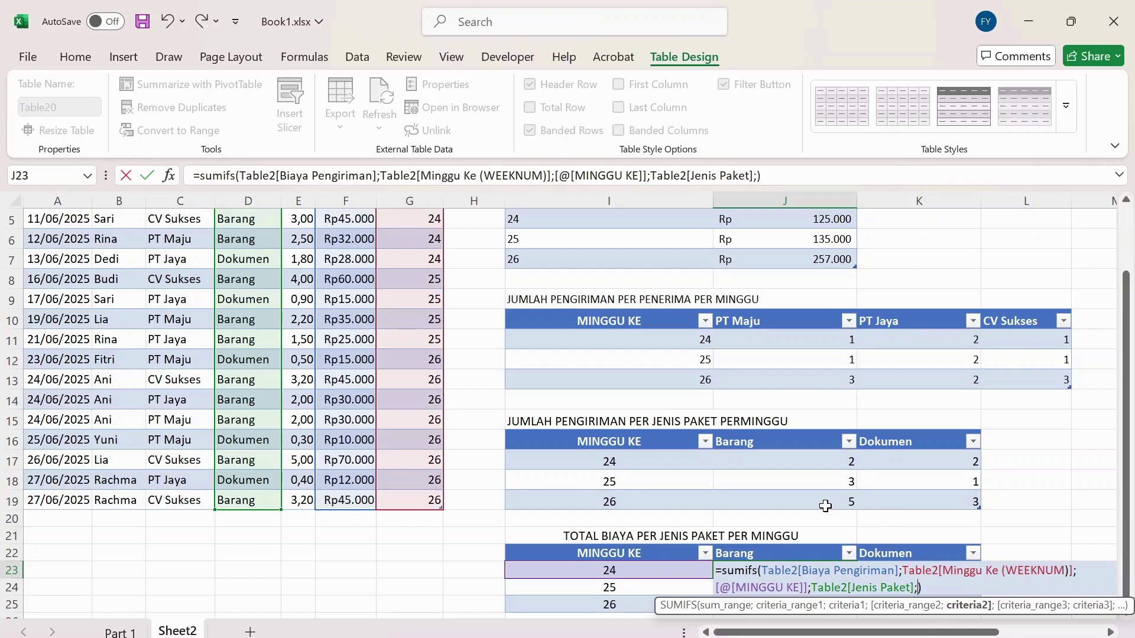
left_click(775, 554)
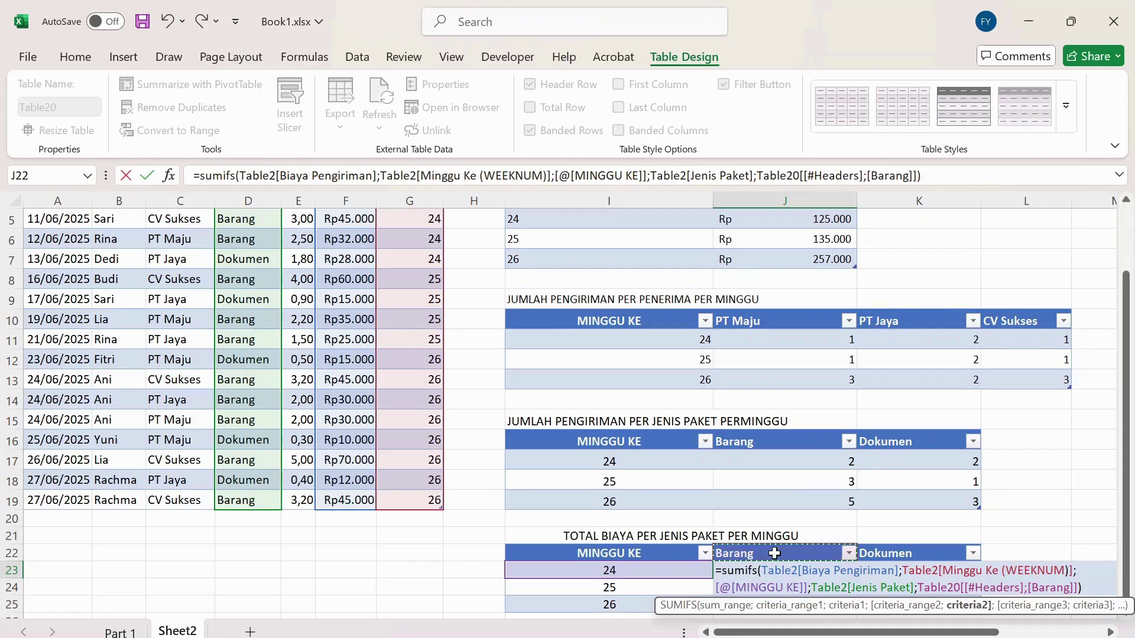
key("Return")
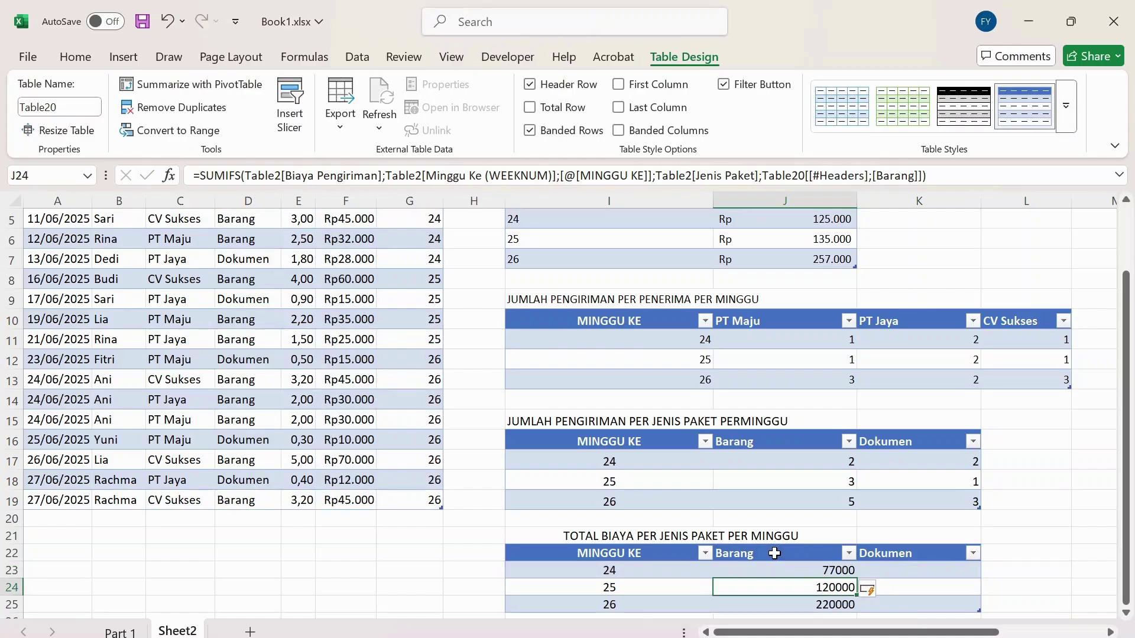
Examine the weekly Barang cost totals and their SUMIFS formulas in J23:J25.
key("Down")
key("Down")
key("Down")
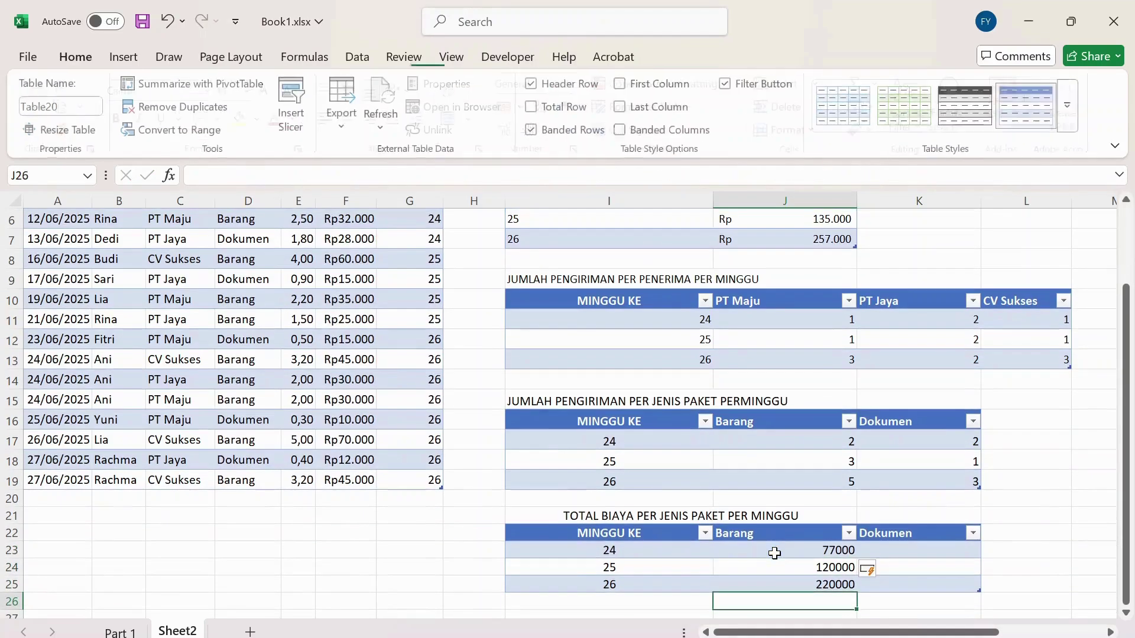
key("Down")
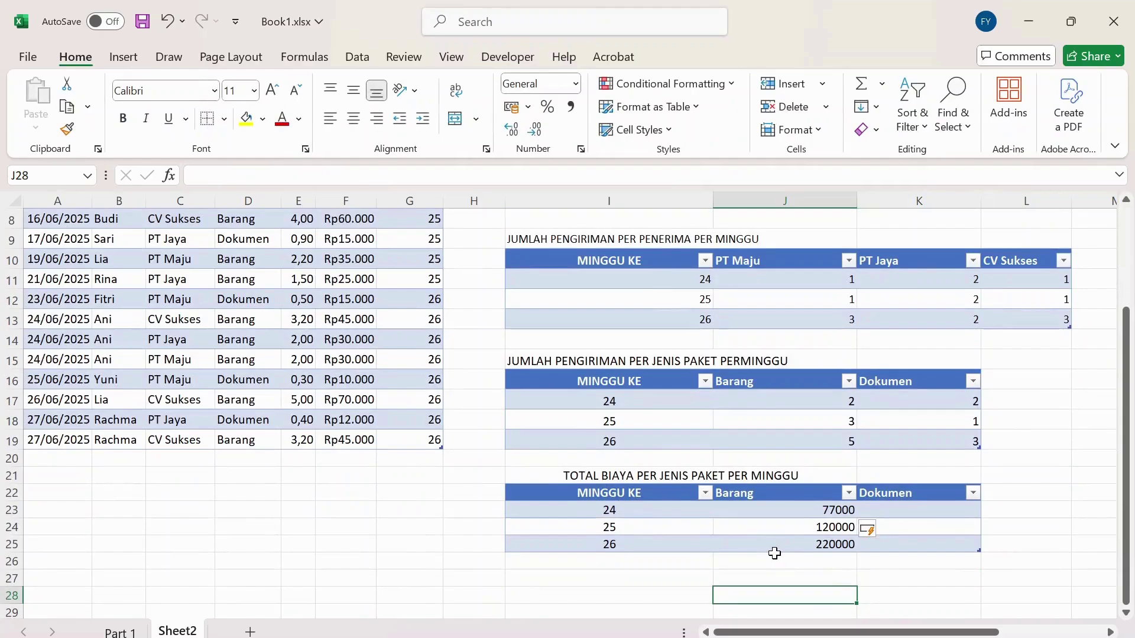
key("Up")
key("Up")
key("Up")
key("Up")
key("Up")
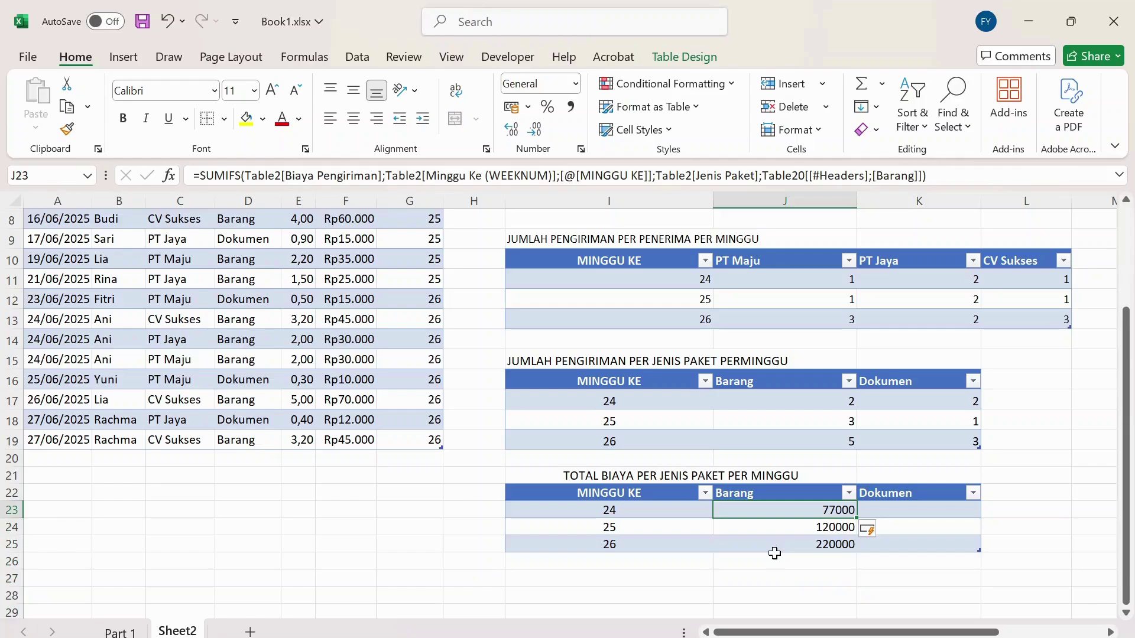
key("Down")
key("Down")
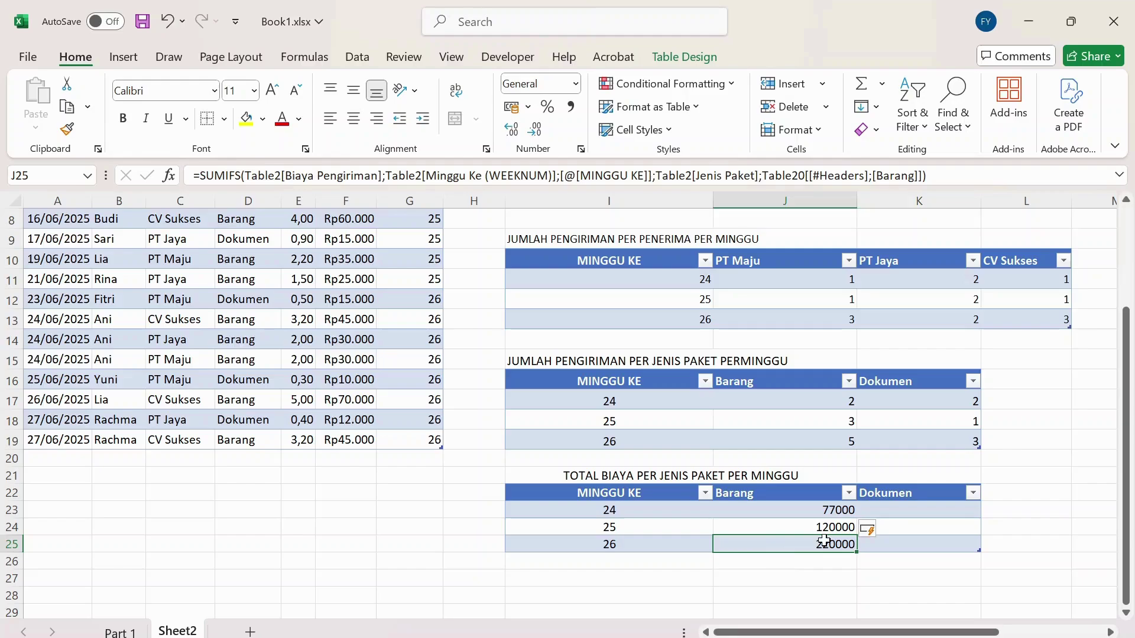
Copy the SUMIFS formula from J23 into K23 of the Dokumen column.
left_click(923, 512)
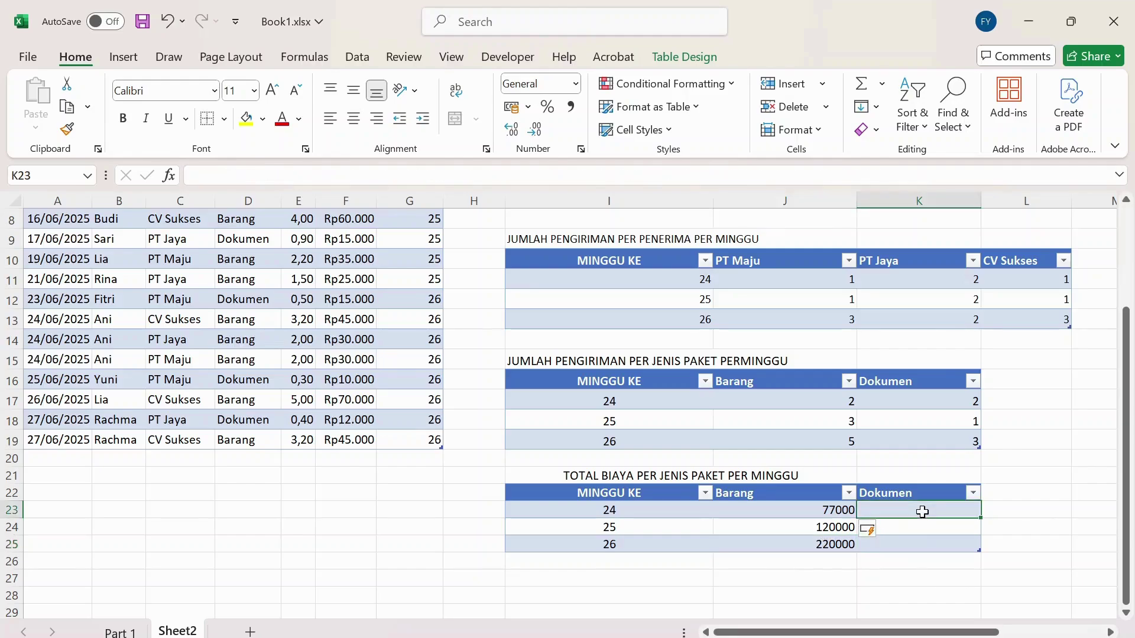
left_click(831, 507)
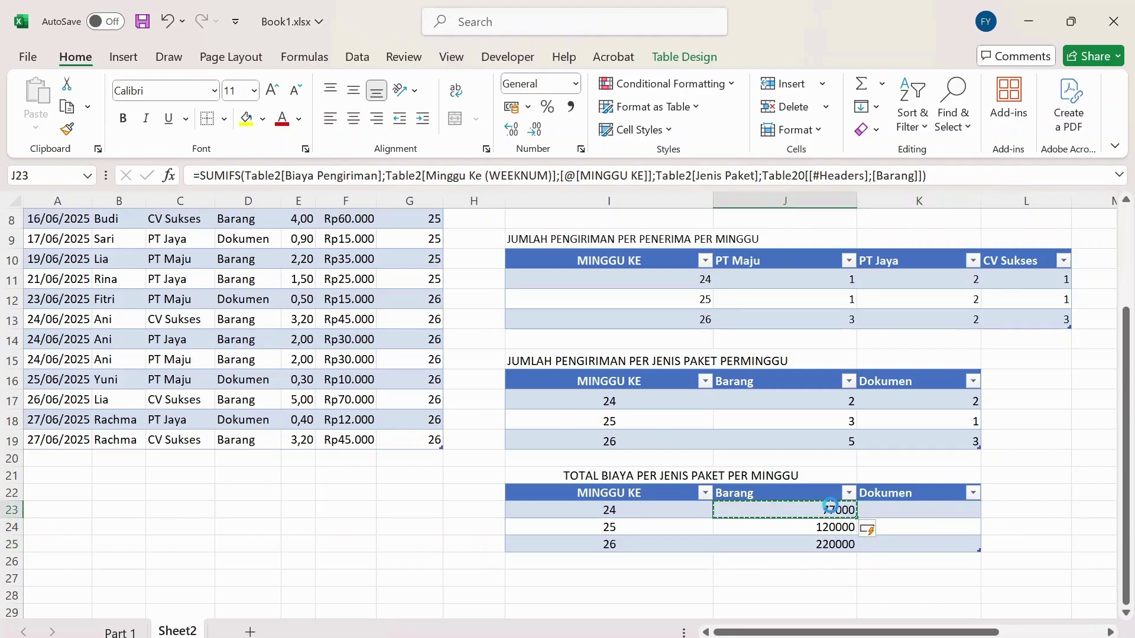
key("ctrl+c")
key("Right")
key("ctrl+v")
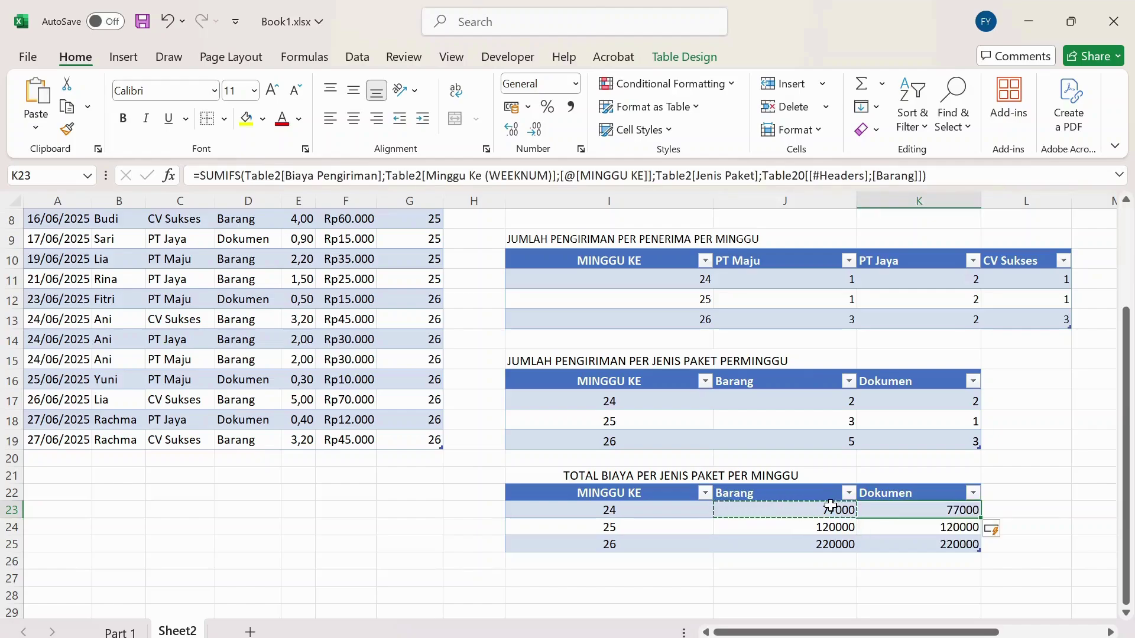
Replace the Barang header criterion in the K23 SUMIFS formula with the Dokumen header in K22.
double_click(876, 510)
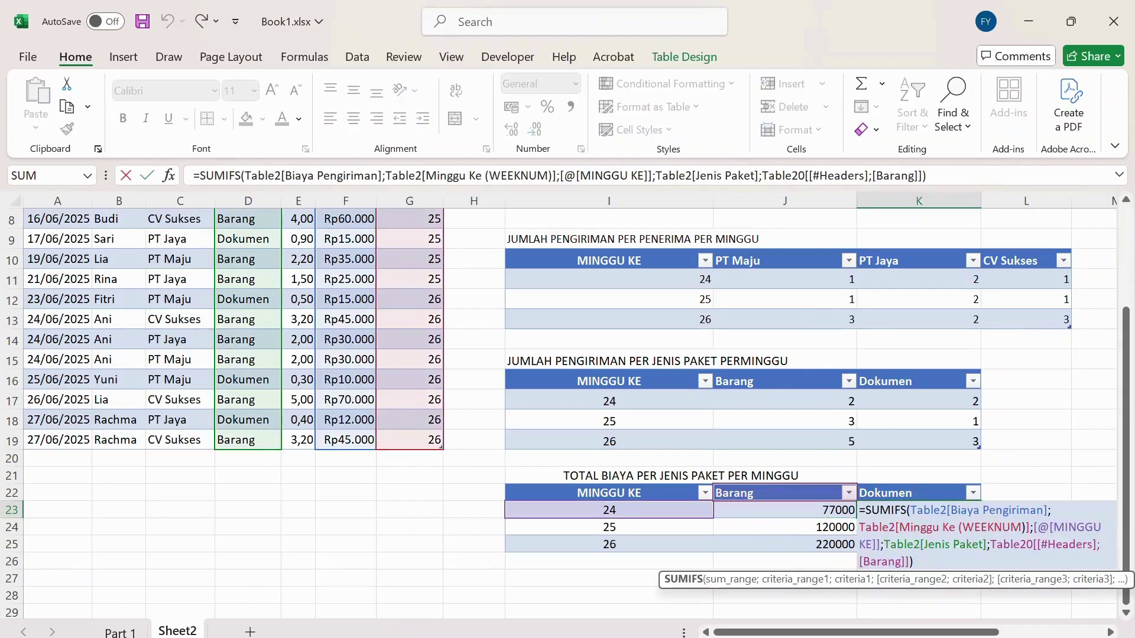
left_click(924, 176)
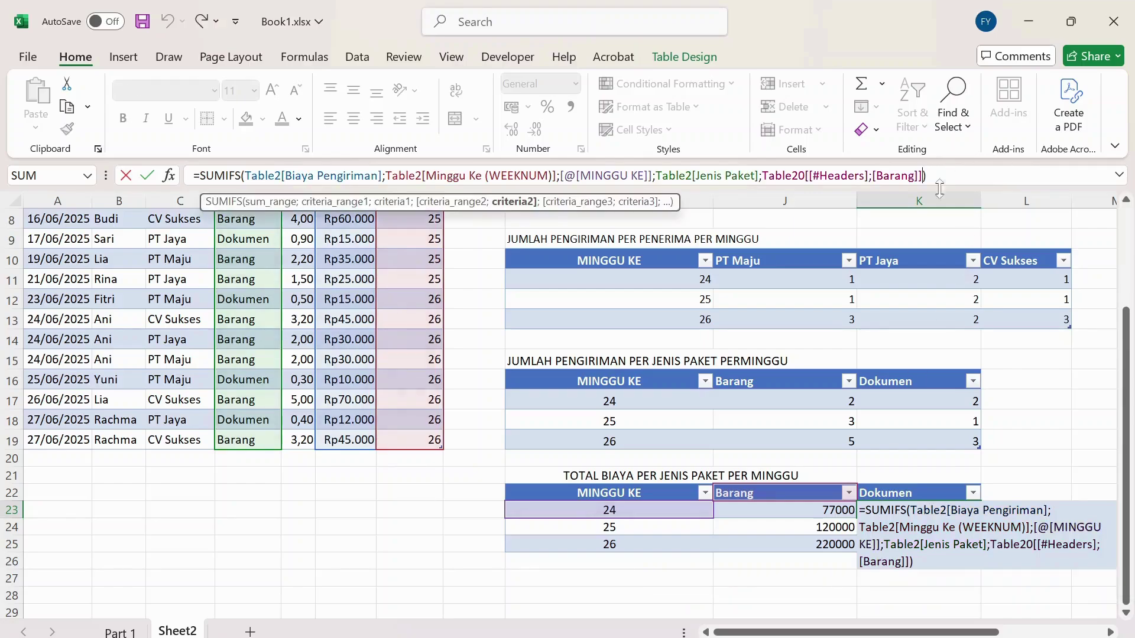
key("BackSpace")
key("BackSpace")
key("BackSpace")
key("BackSpace")
key("BackSpace")
key("BackSpace")
key("BackSpace")
key("BackSpace")
key("BackSpace")
key("BackSpace")
key("BackSpace")
key("BackSpace")
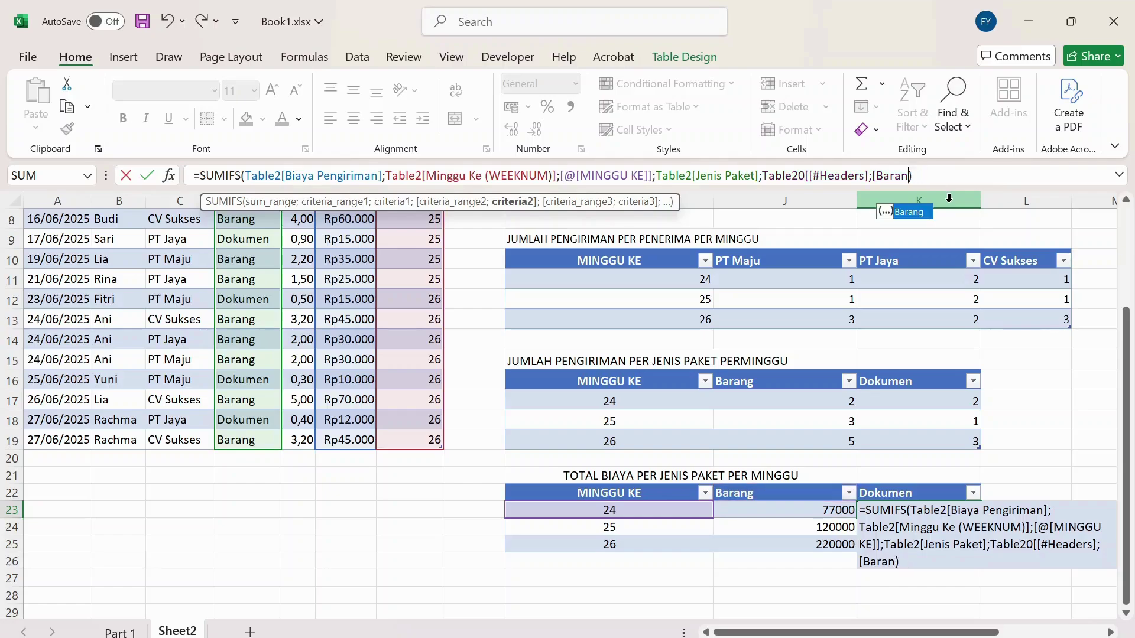
key("BackSpace")
key("BackSpace")
key("BackSpace")
key("BackSpace")
key("BackSpace")
key("BackSpace")
key("BackSpace")
key("BackSpace")
key("BackSpace")
key("BackSpace")
key("BackSpace")
key("BackSpace")
key("BackSpace")
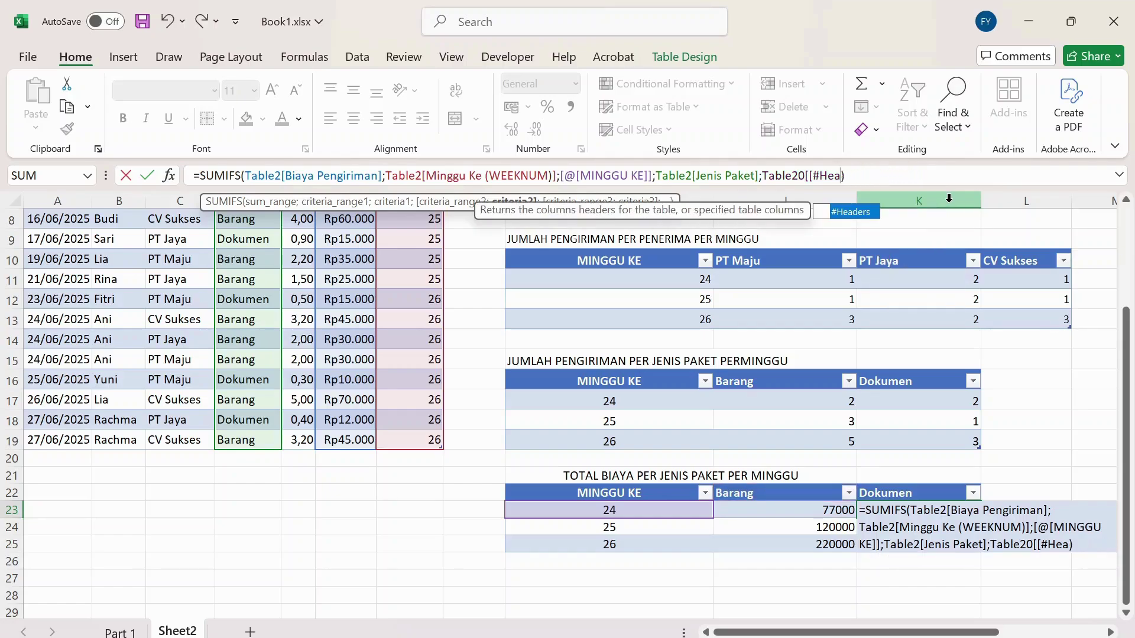
key("BackSpace")
key("BackSpace")
key("BackSpace")
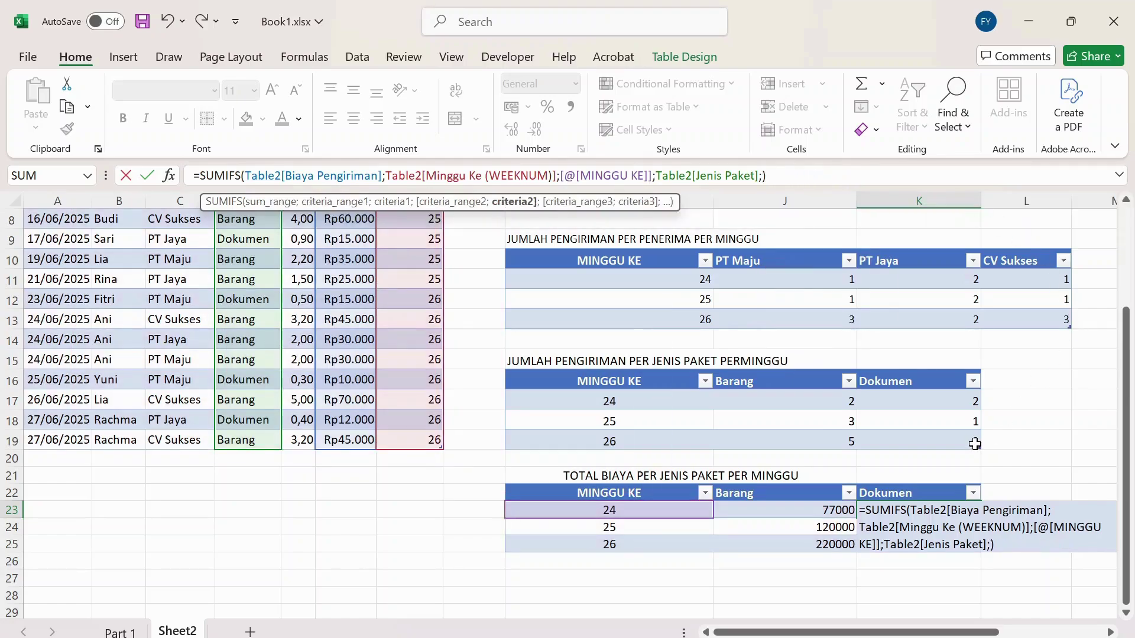
left_click(928, 494)
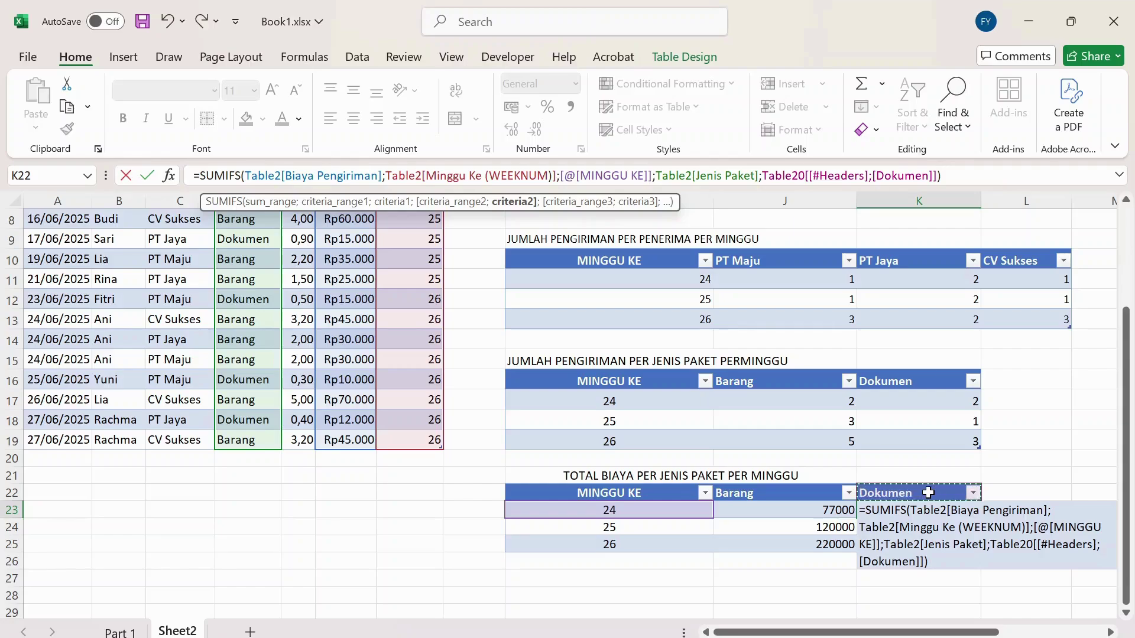
key("Return")
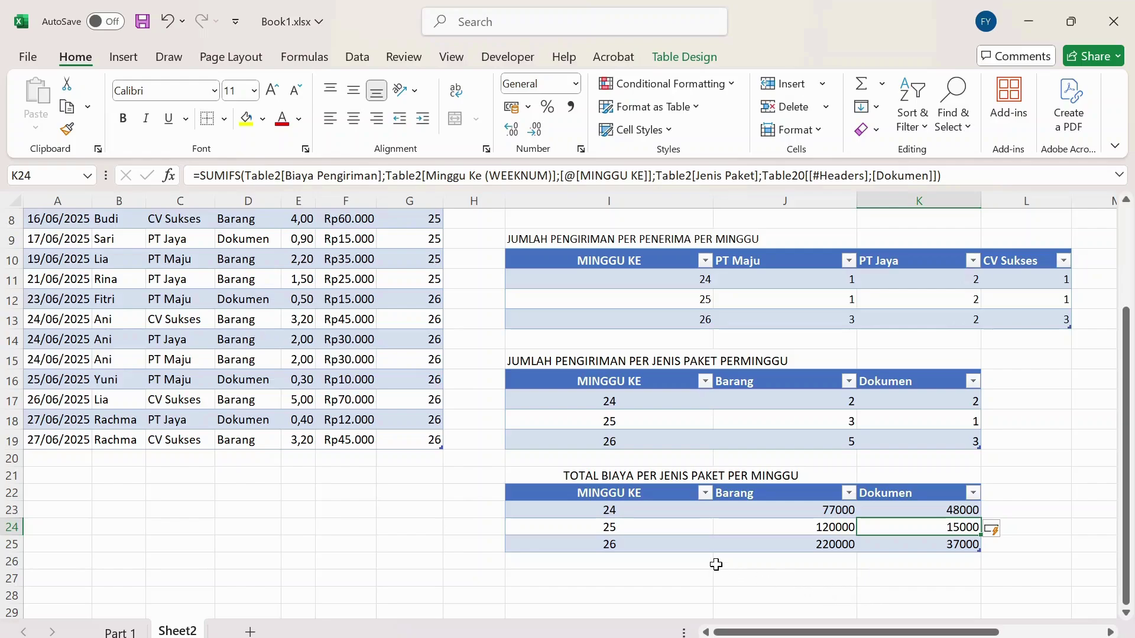
Examine the Barang and Dokumen cost totals and their SUMIFS formulas for weeks 24, 25 and 26.
left_click(630, 513)
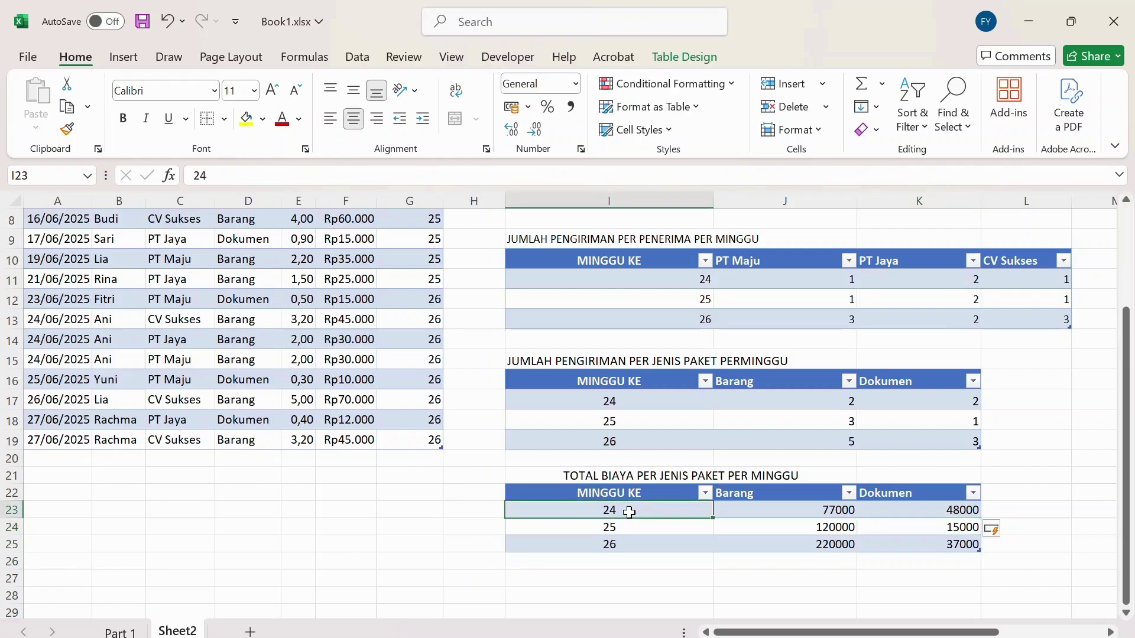
key("Right")
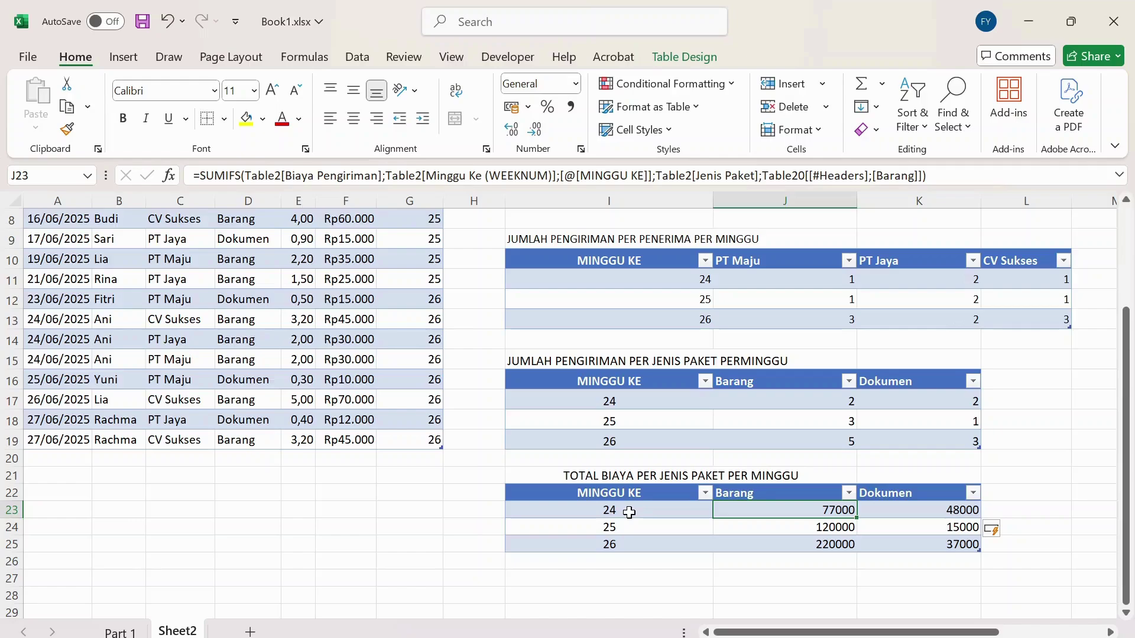
key("Right")
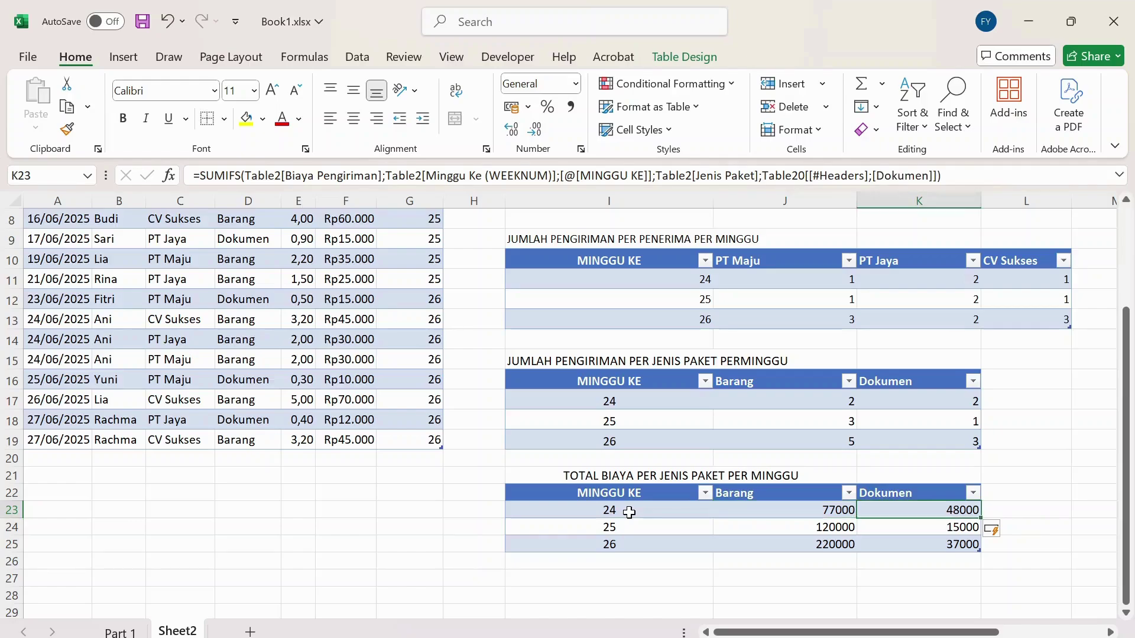
key("Down")
key("Left")
key("Left")
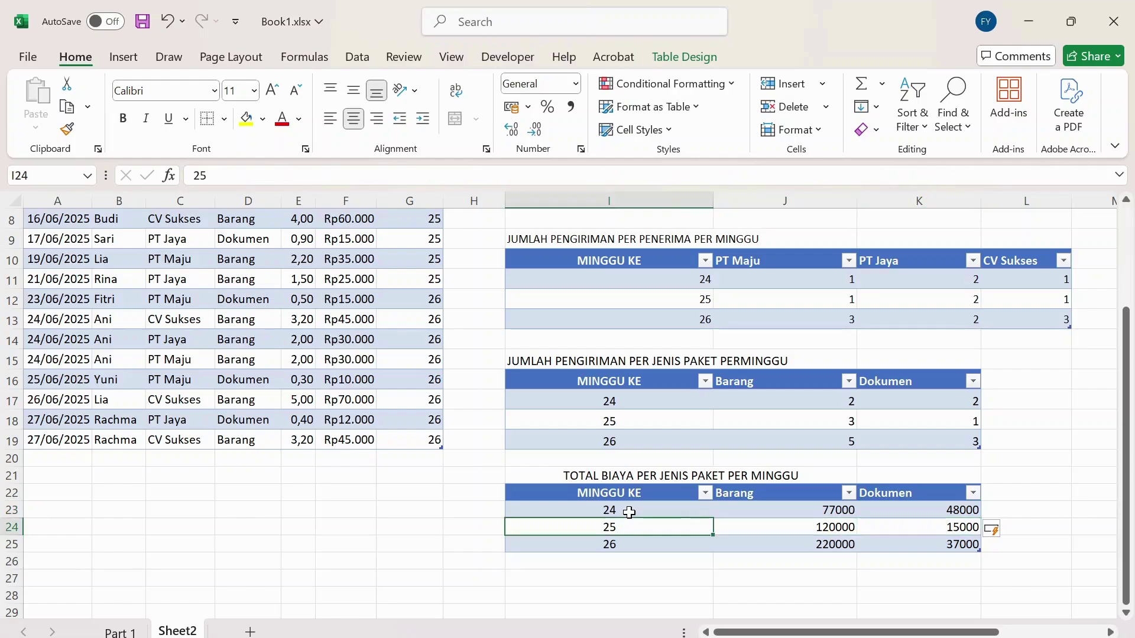
key("Right")
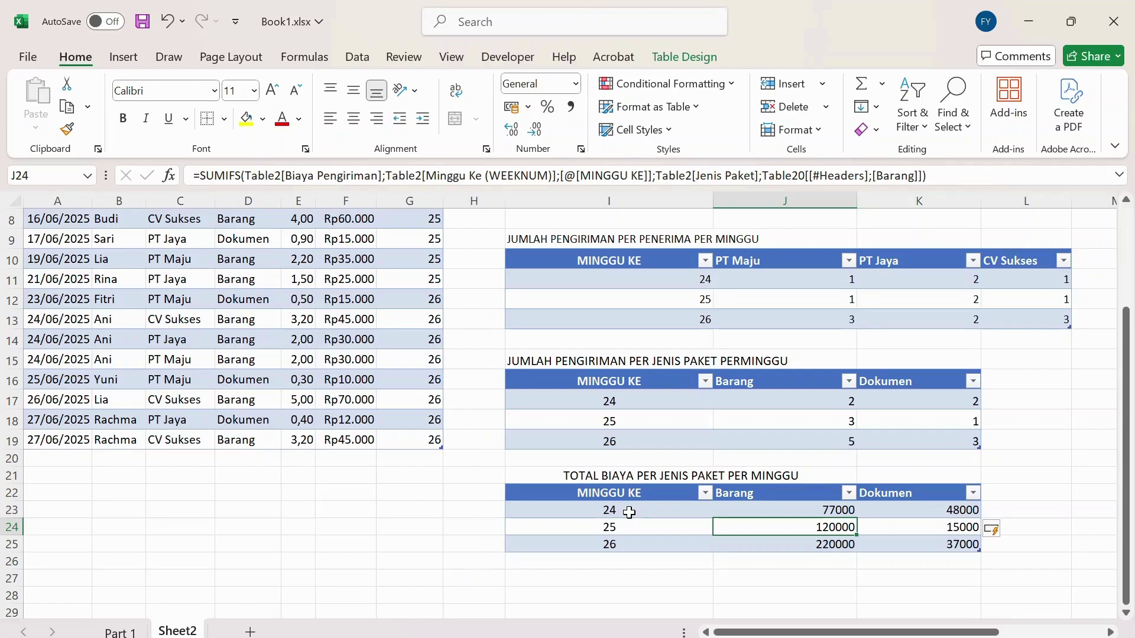
key("Right")
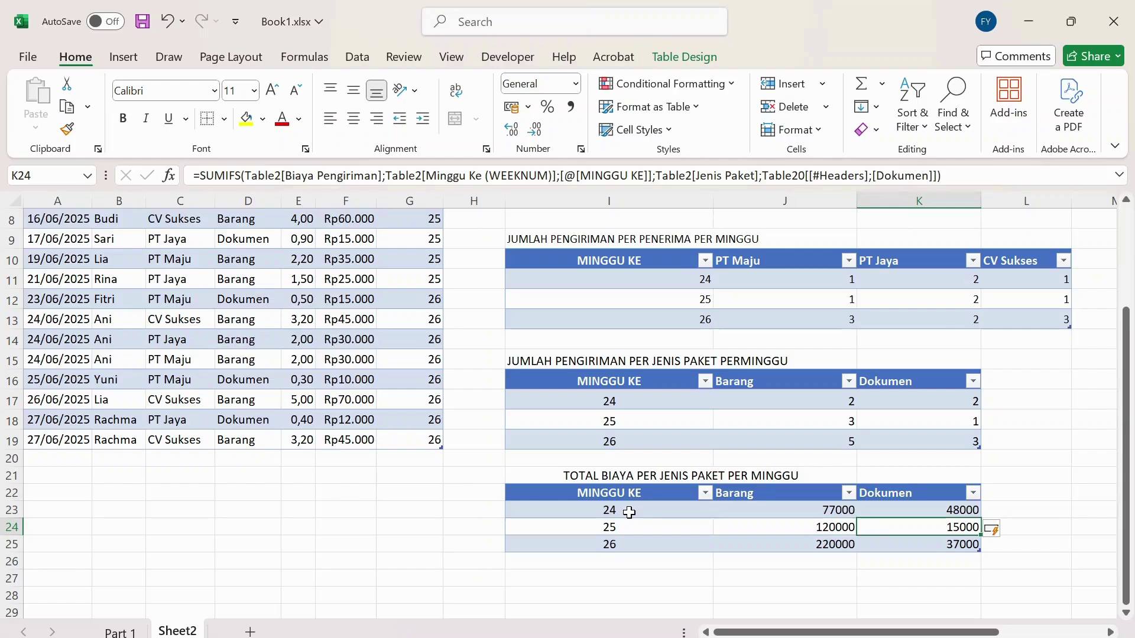
key("Down")
key("Left")
key("Left")
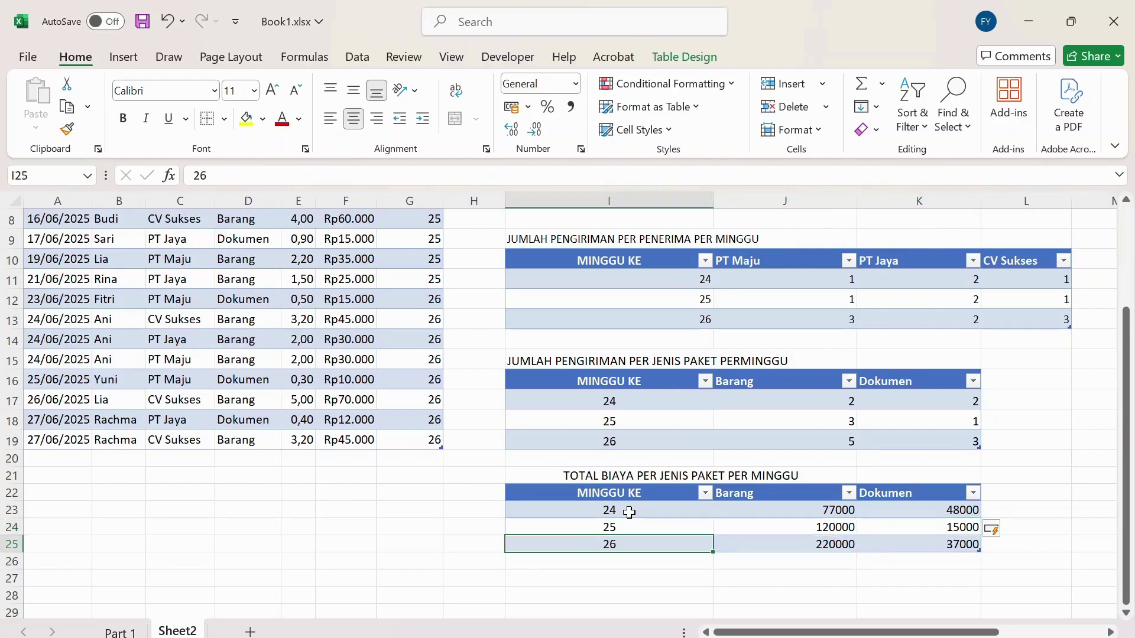
key("Right")
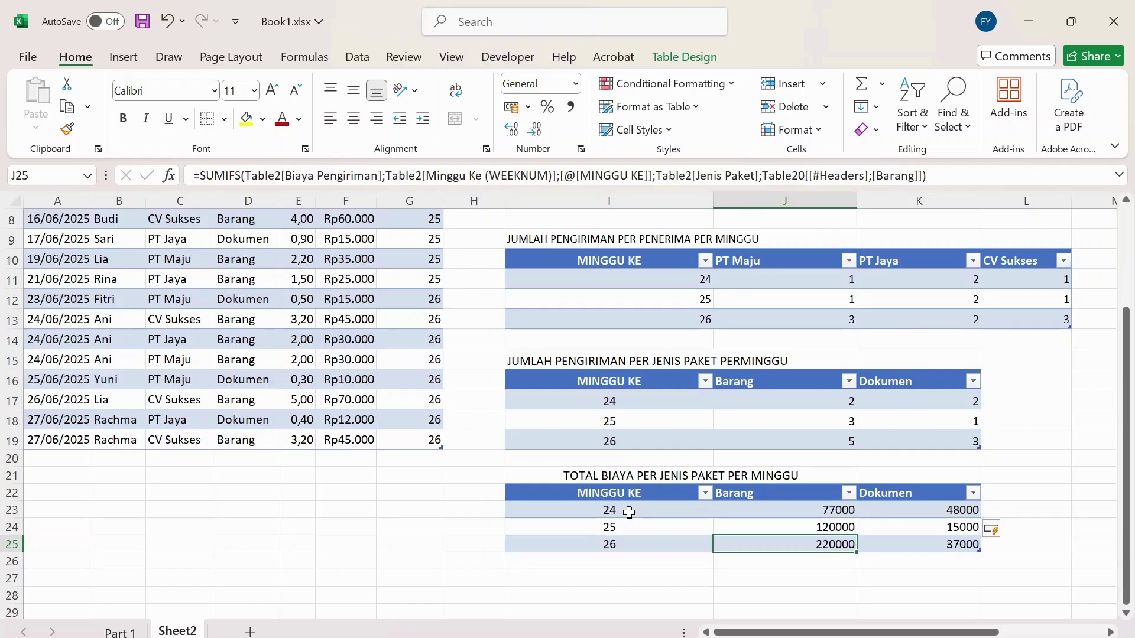
key("Right")
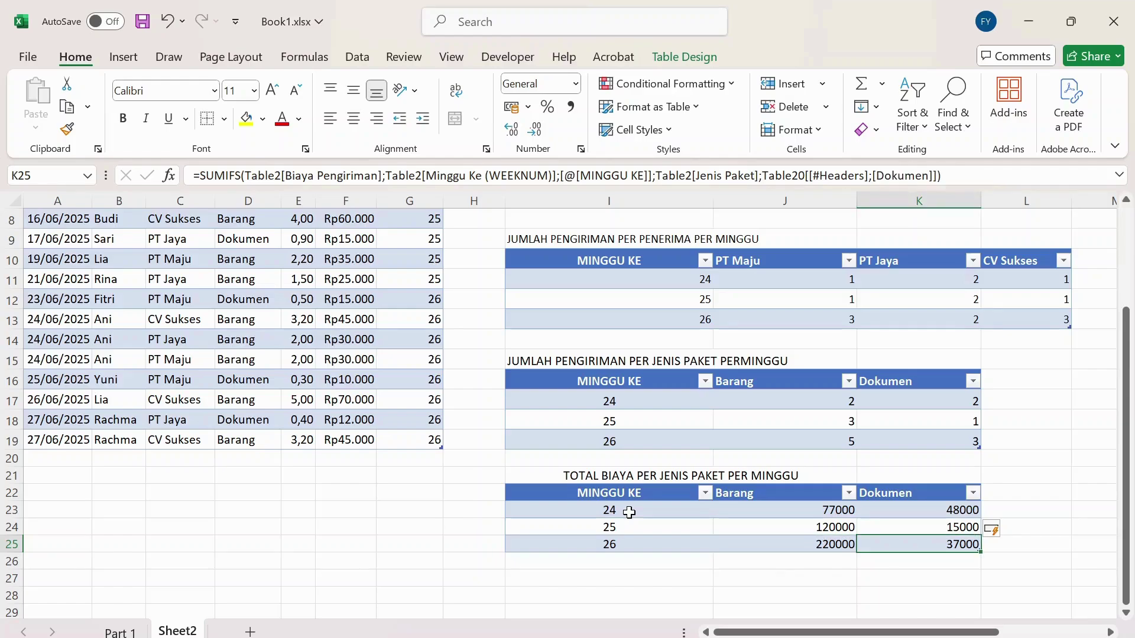
key("Up")
key("Up")
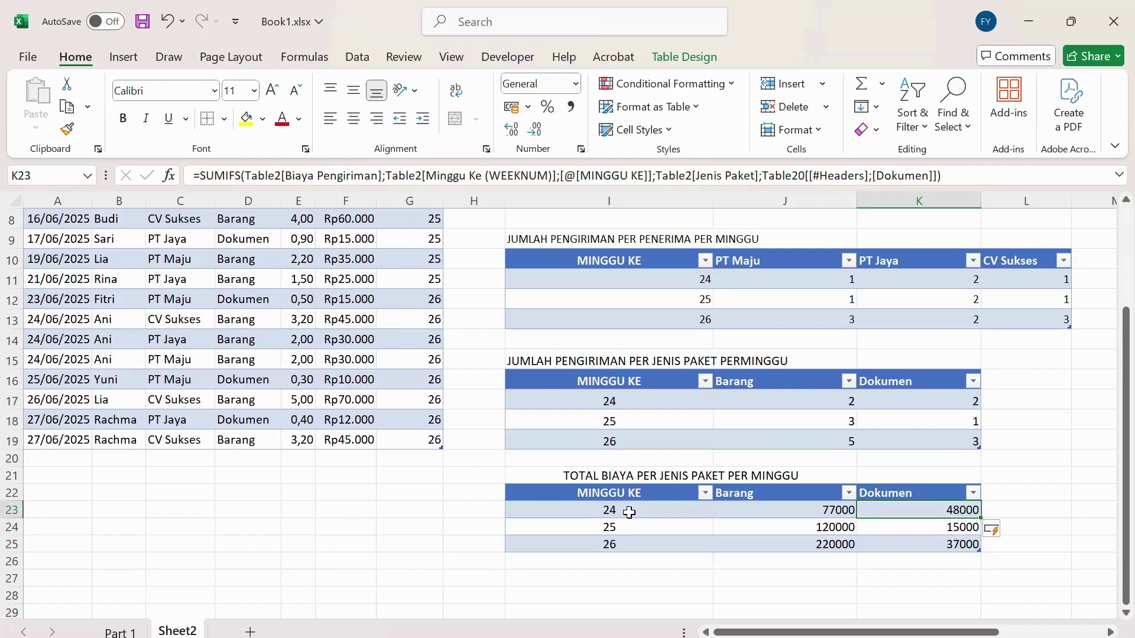
key("Down")
key("Down")
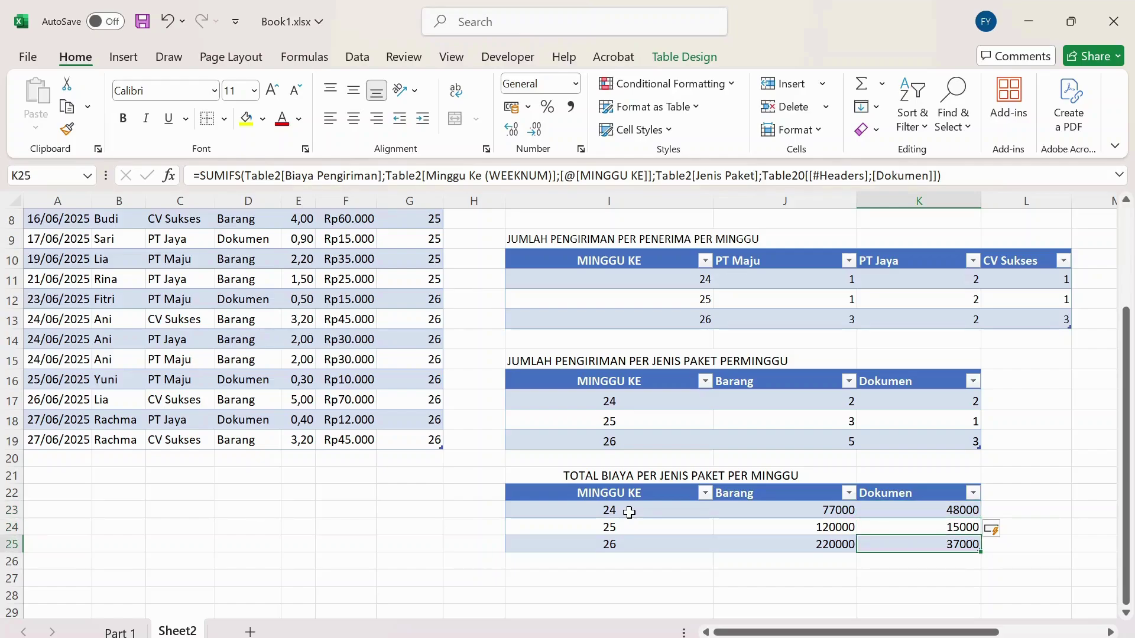
key("Left")
key("Left")
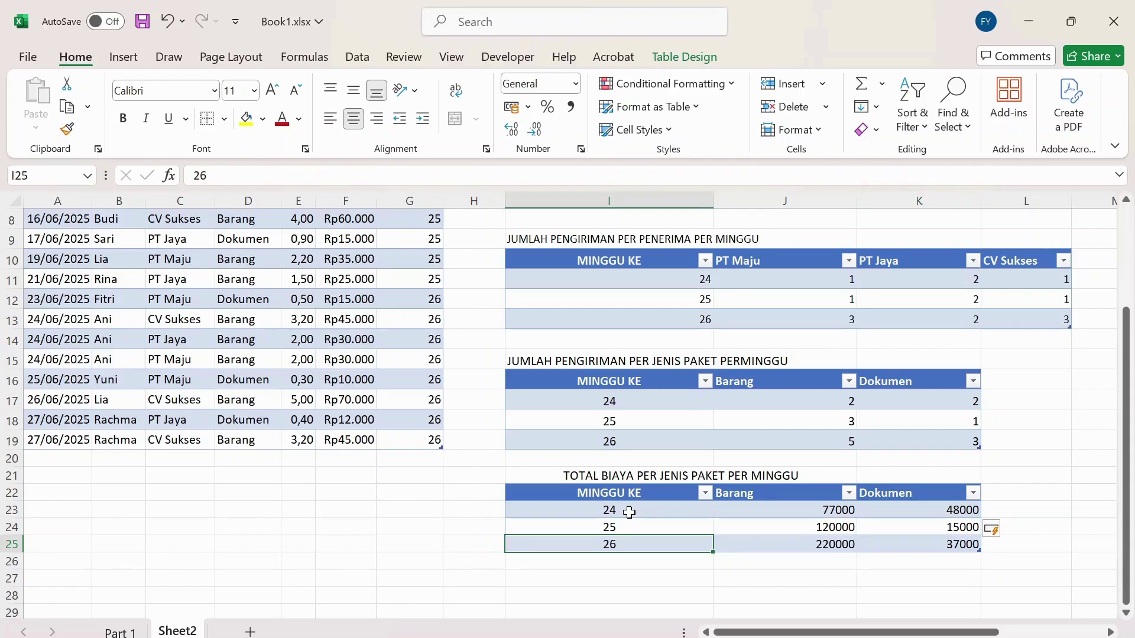
key("Right")
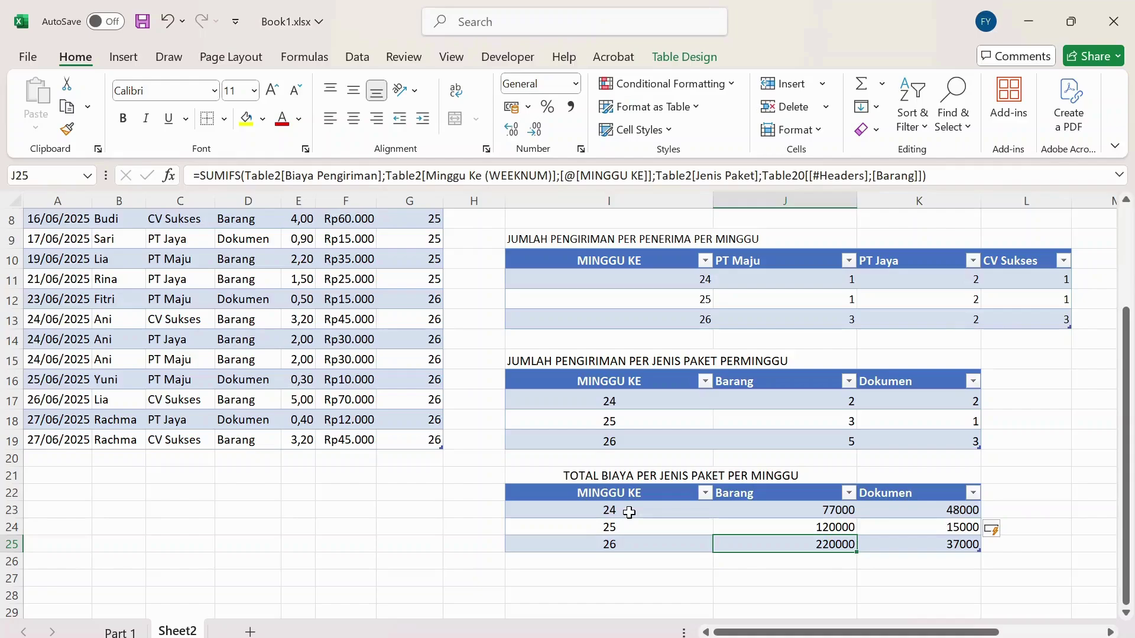
key("Right")
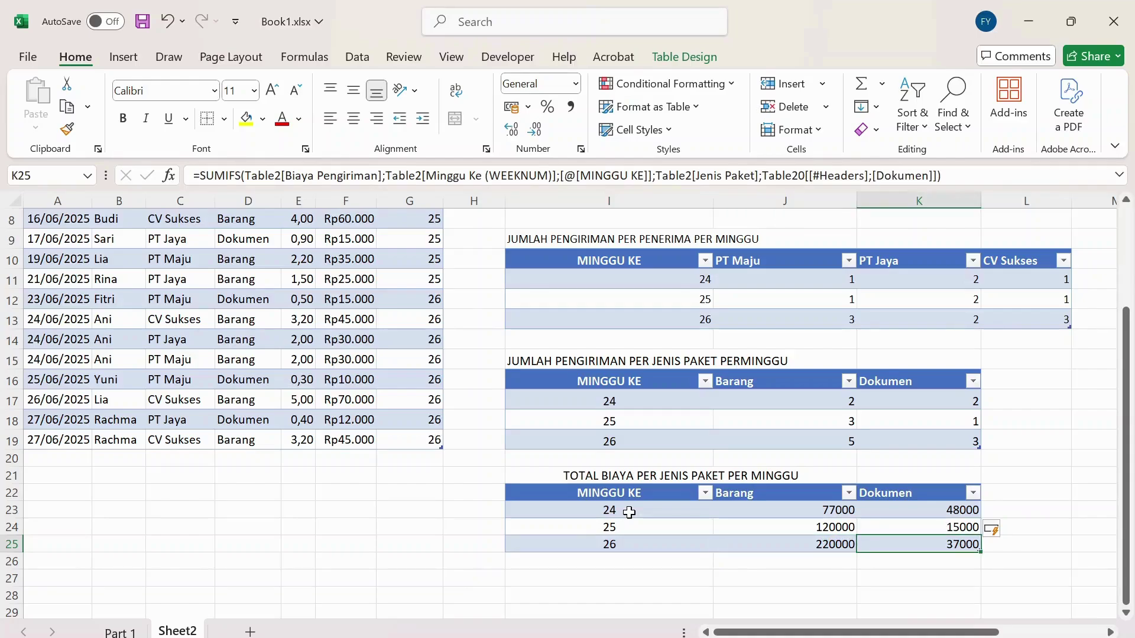
key("Up")
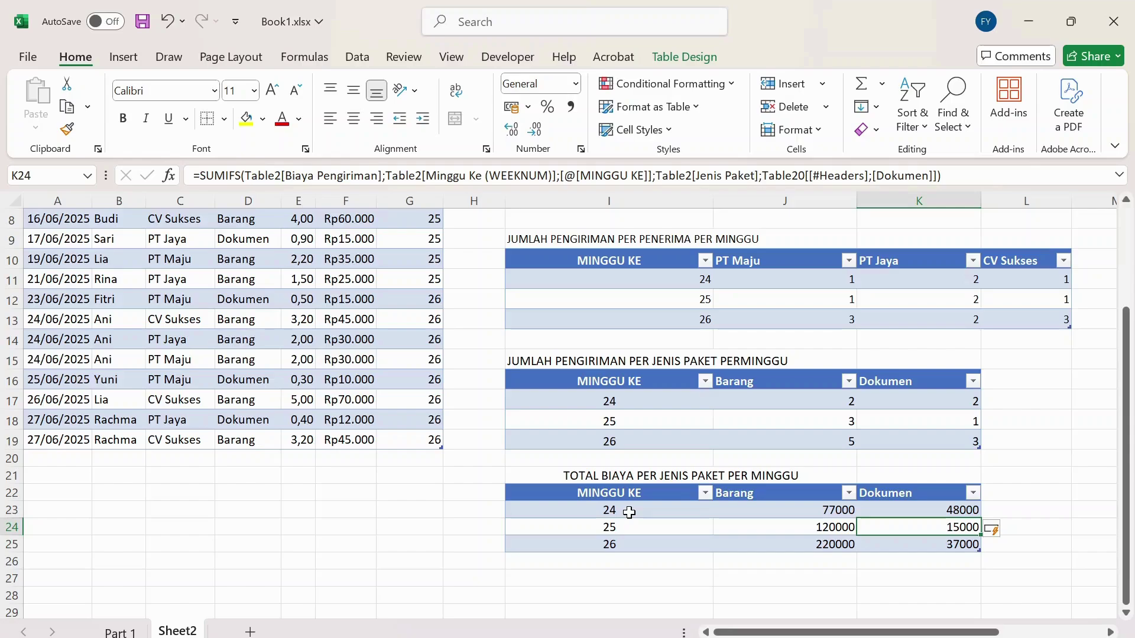
Format the cost totals in J23:K25 as Accounting with the Rp symbol and 0 decimal places.
left_click(758, 507)
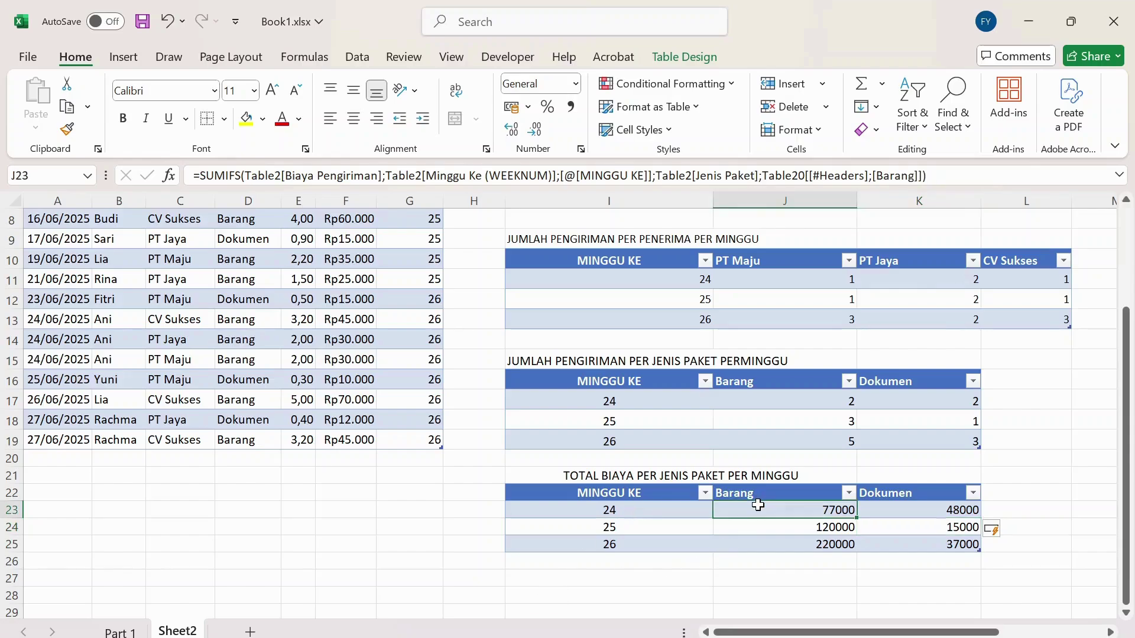
key("shift+Right")
key("shift+Down")
key("shift+Down")
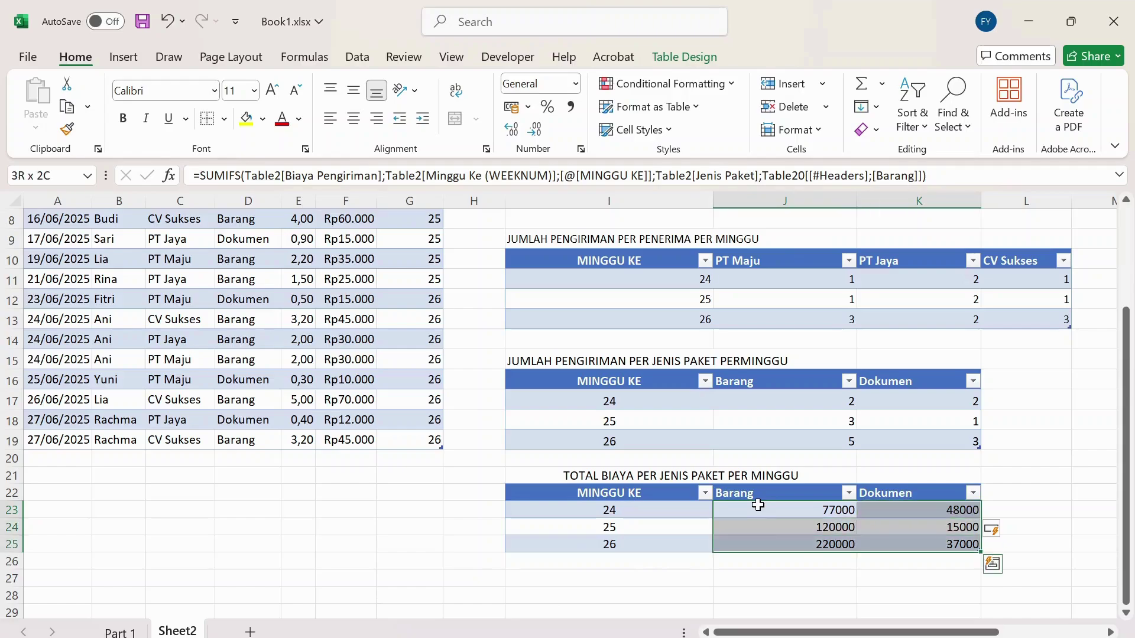
right_click(768, 523)
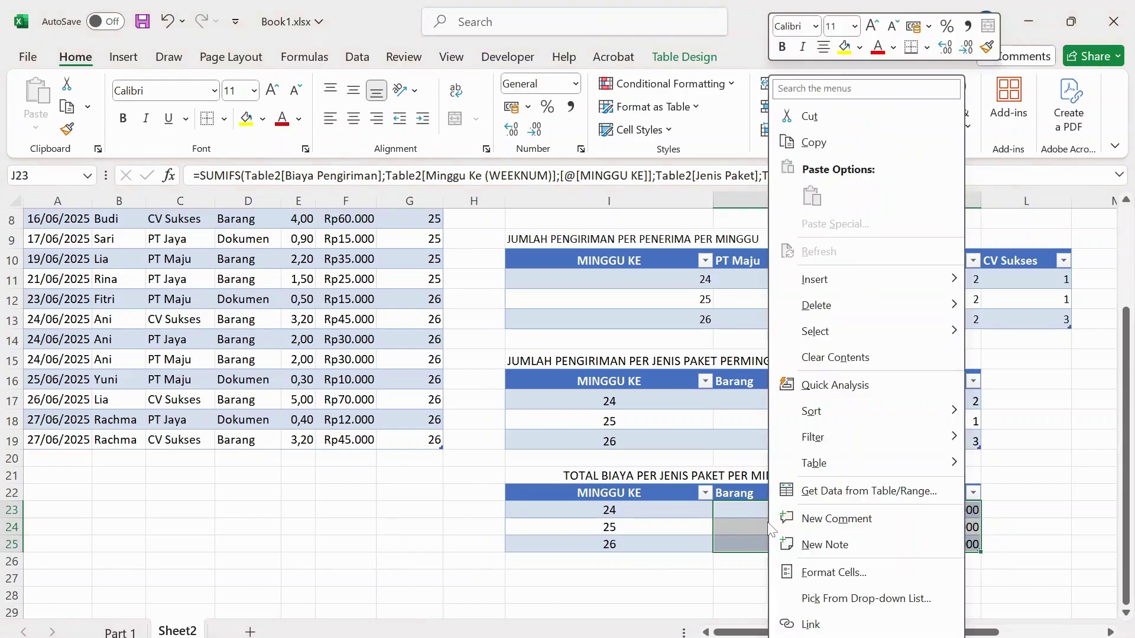
left_click(833, 573)
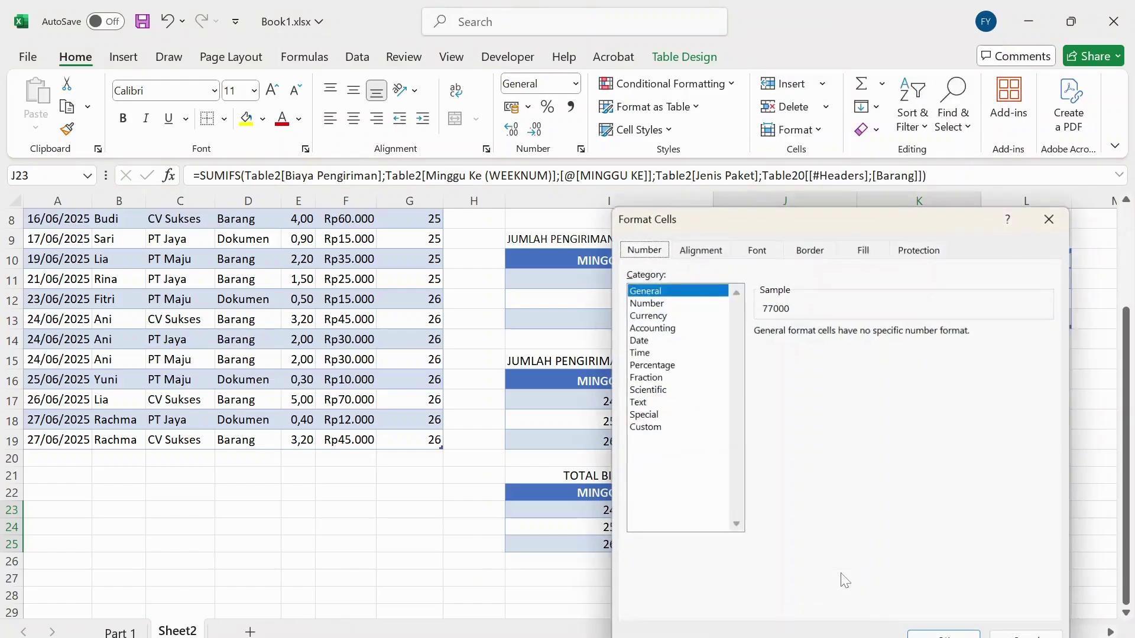
left_click(658, 328)
left_click(873, 336)
left_click(873, 336)
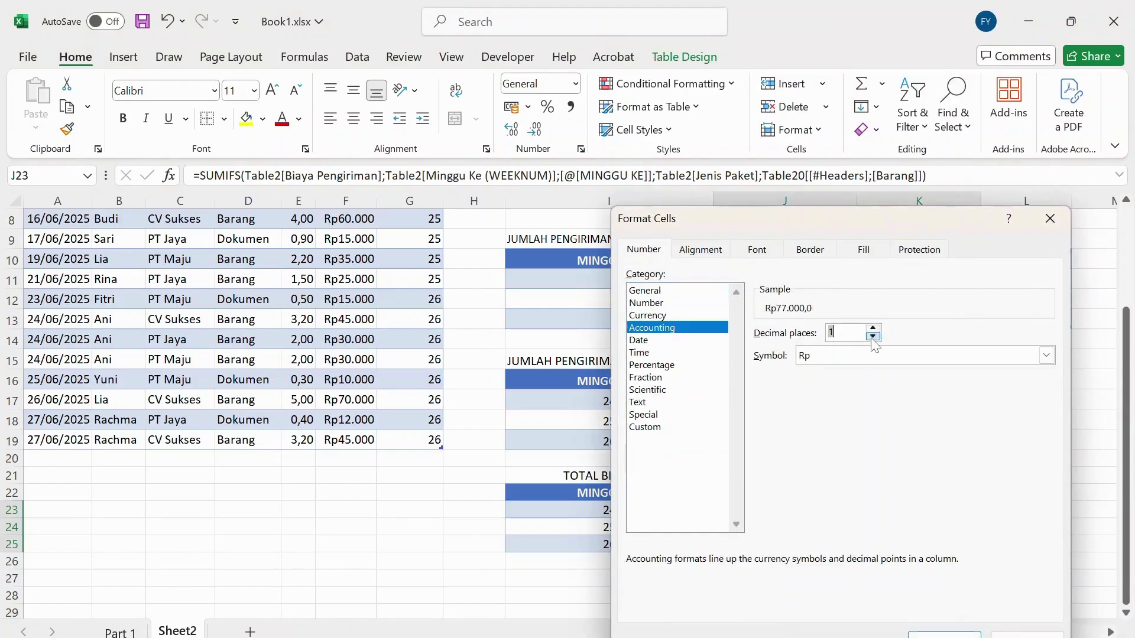
left_click(945, 635)
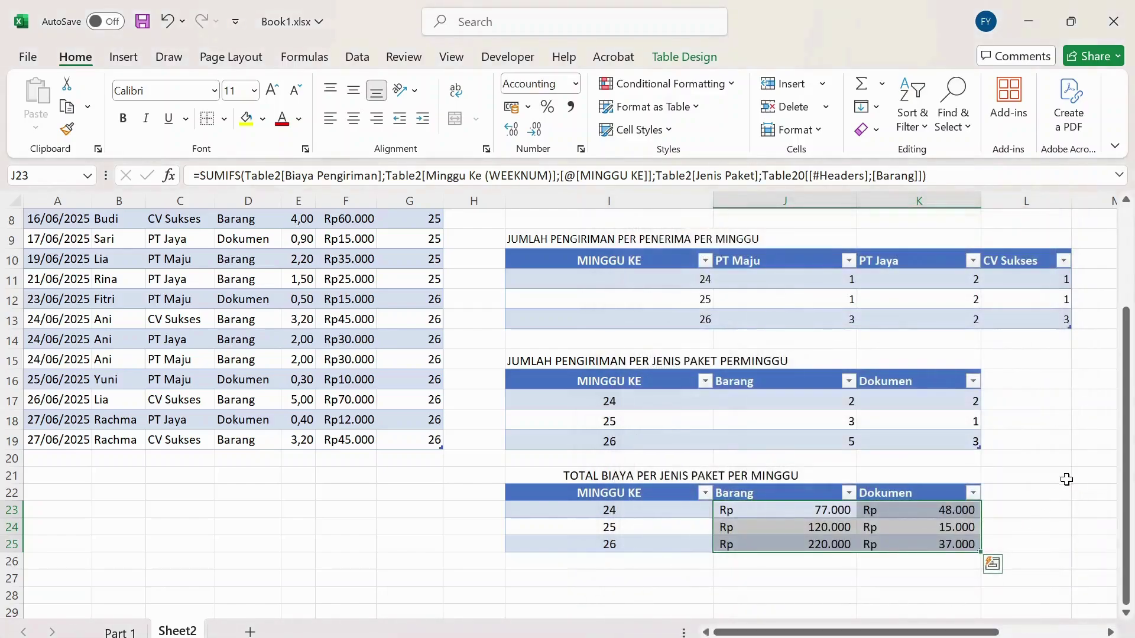
Return to the top of Sheet2 and review the shipment data and weekly summary tables.
left_click(1067, 477)
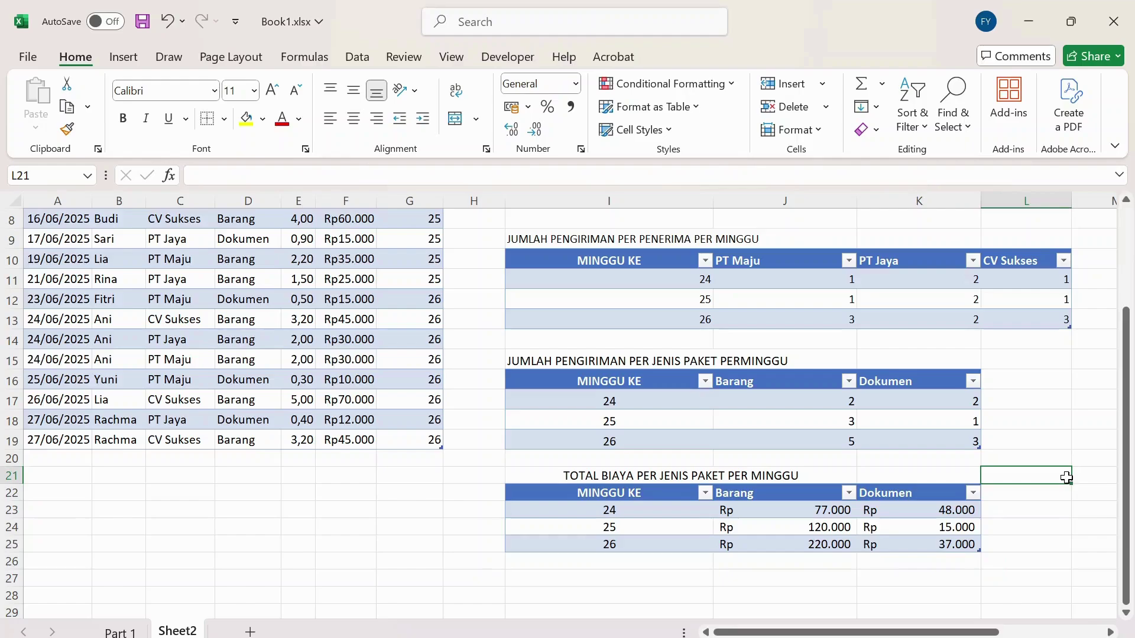
key("Up")
key("Up")
key("Up")
key("Up")
key("Up")
key("Up")
key("Up")
key("Up")
key("Up")
key("Up")
key("Up")
key("Up")
key("Up")
key("Up")
key("Up")
key("Up")
key("Up")
key("Up")
key("Up")
key("Up")
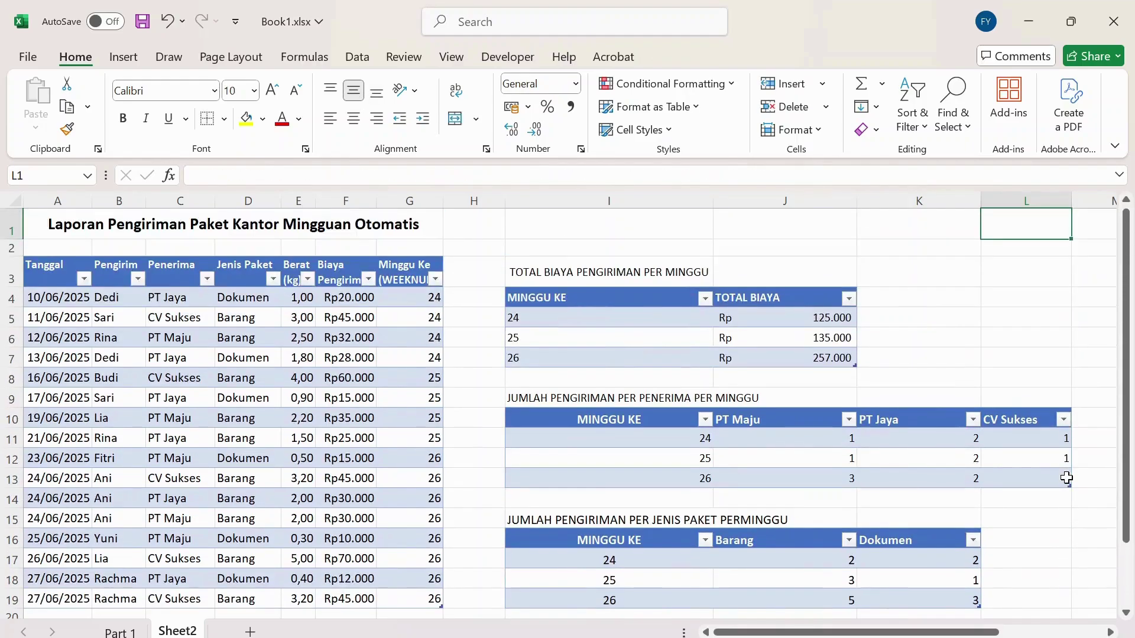